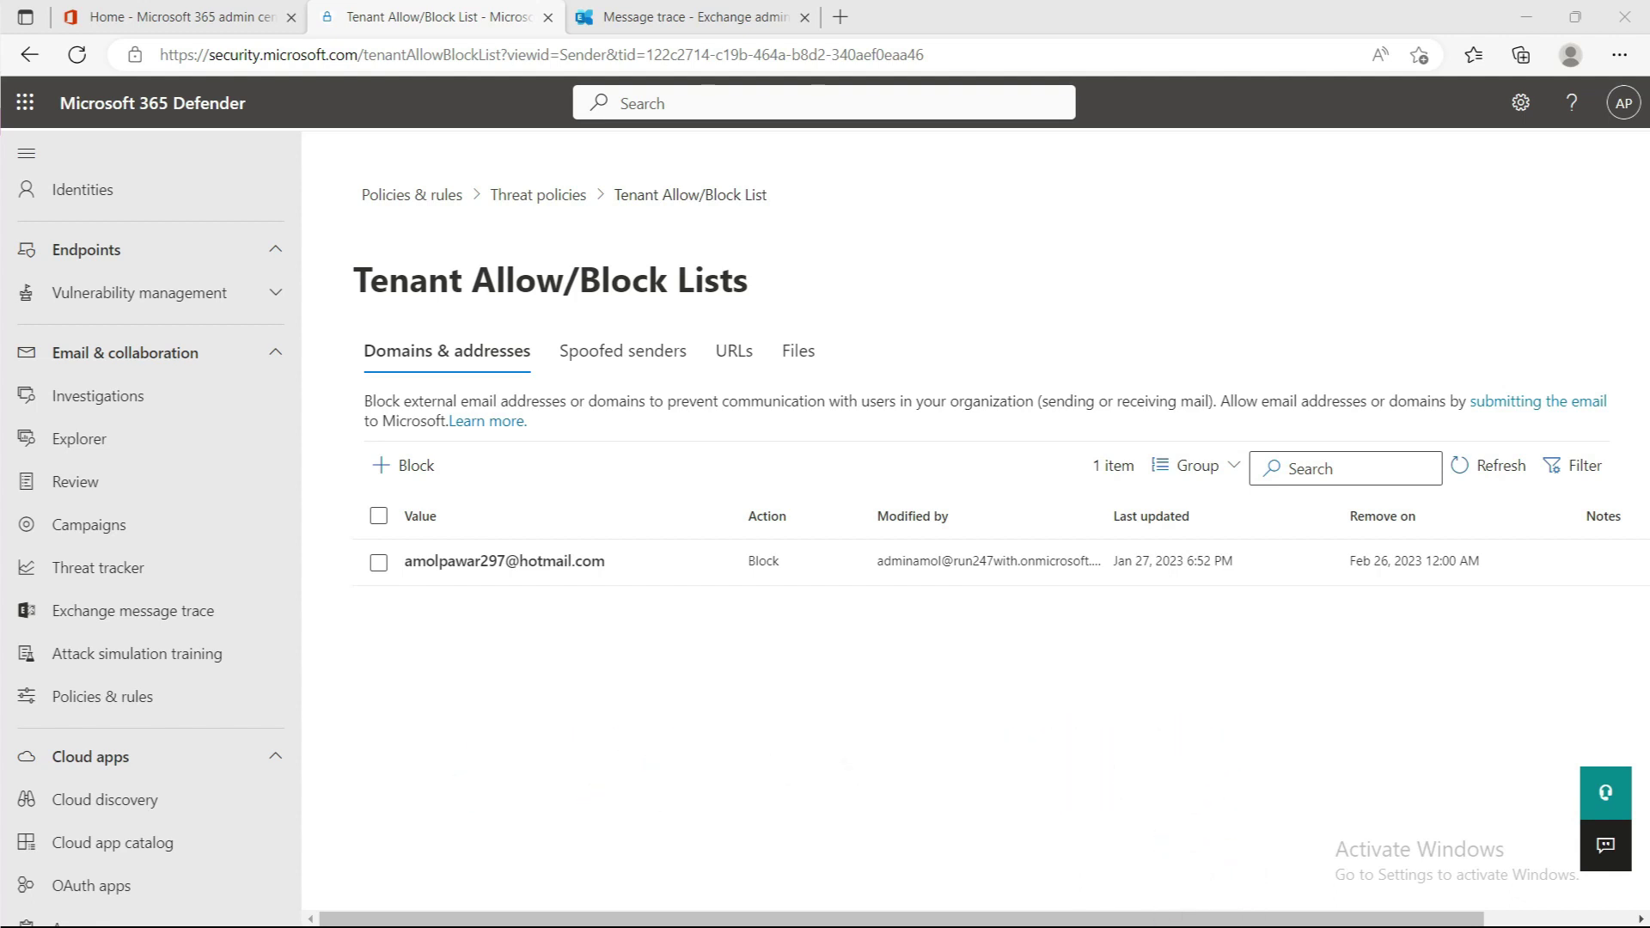
Glance at the Microsoft 365 admin center home, then go to Policies & rules > Threat policies
click(189, 17)
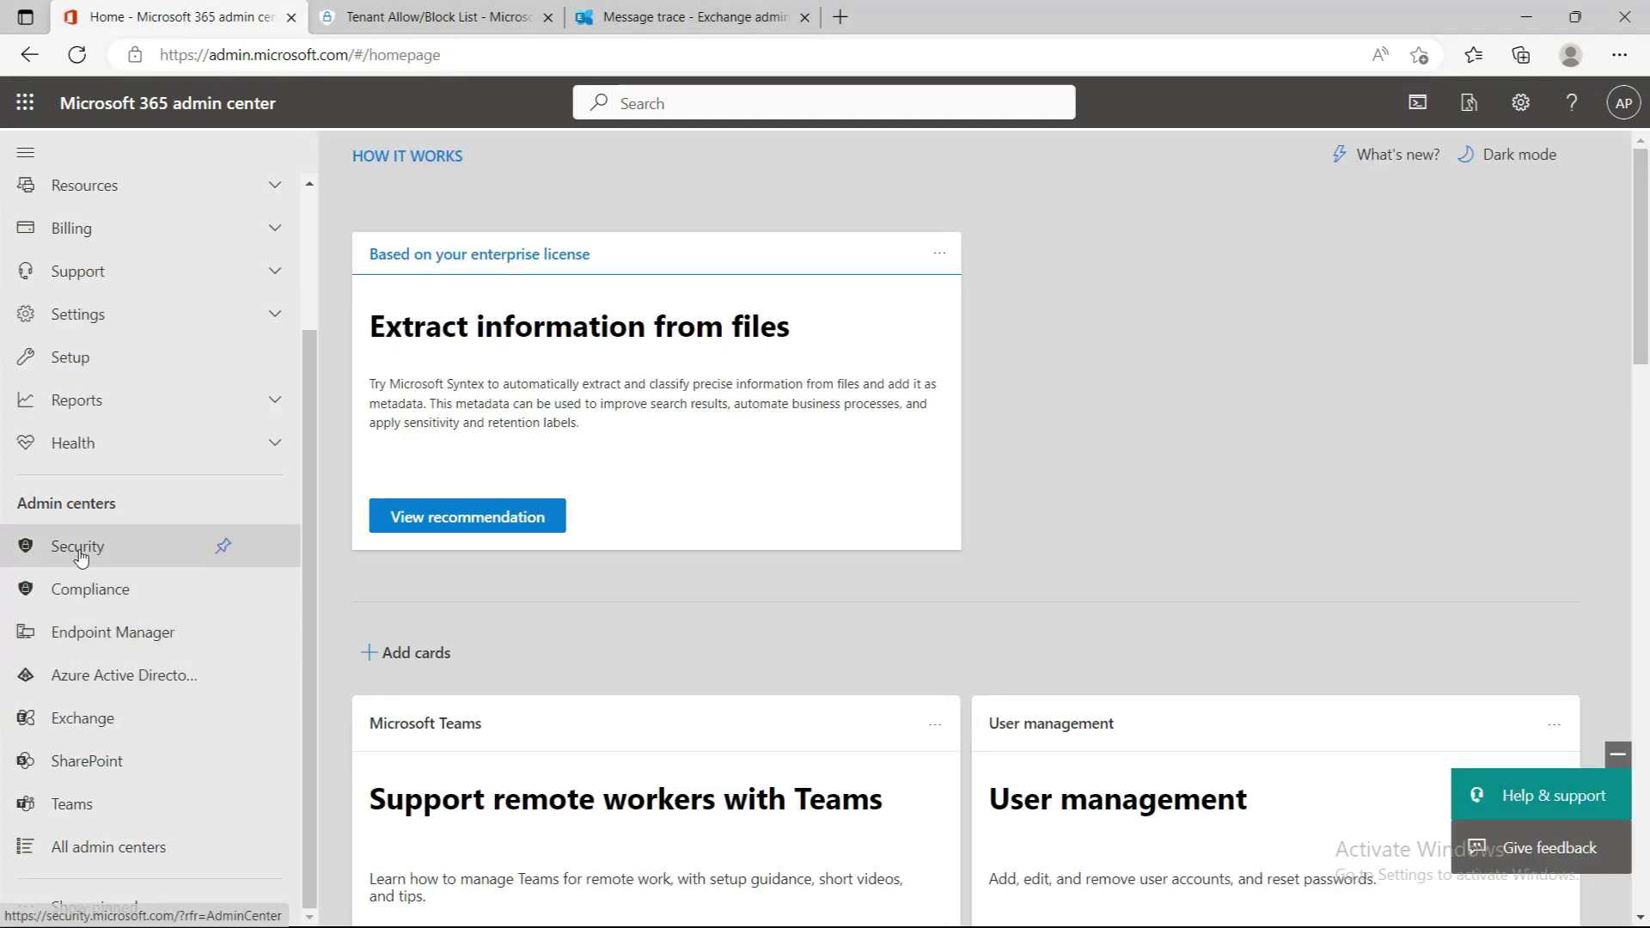
click(429, 16)
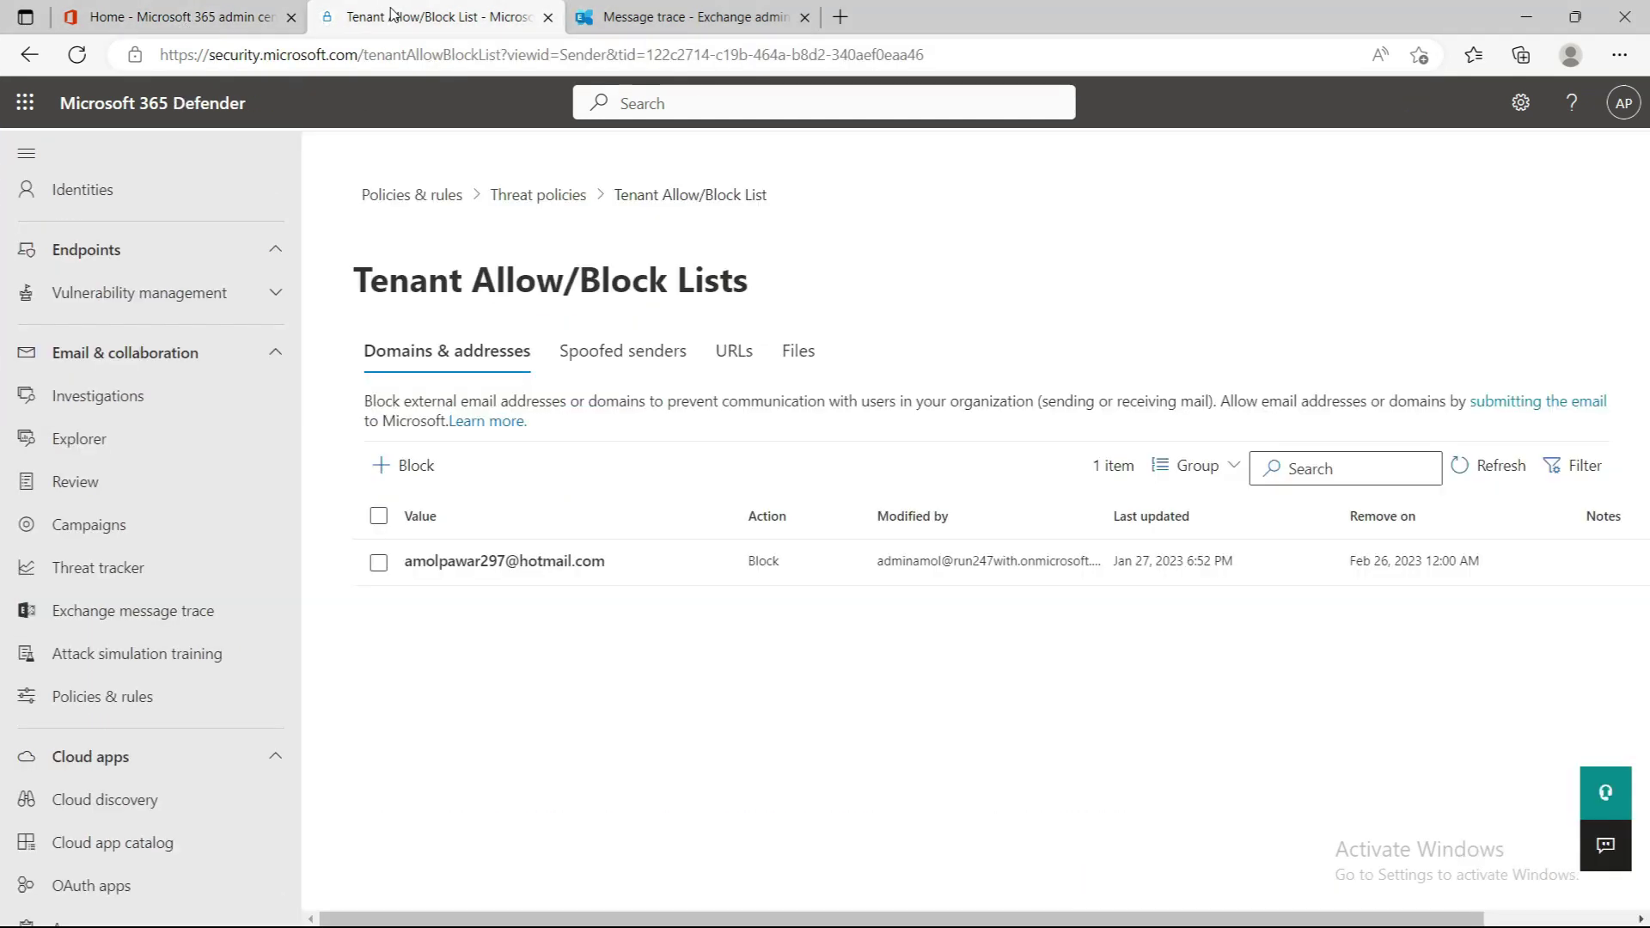
click(103, 696)
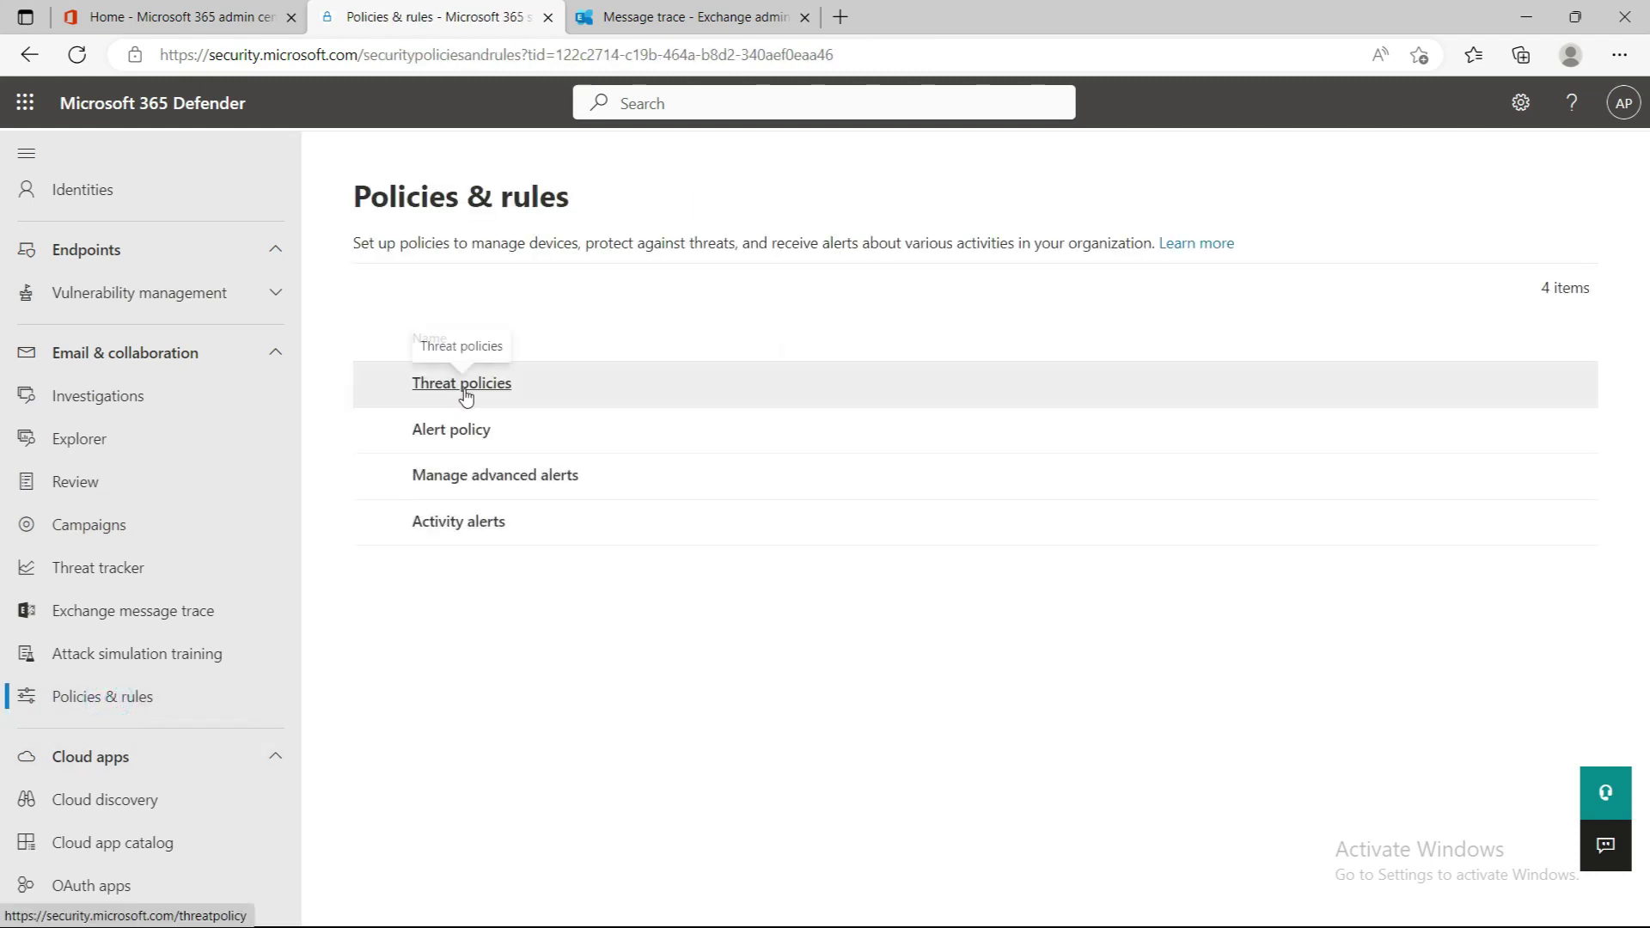
click(465, 383)
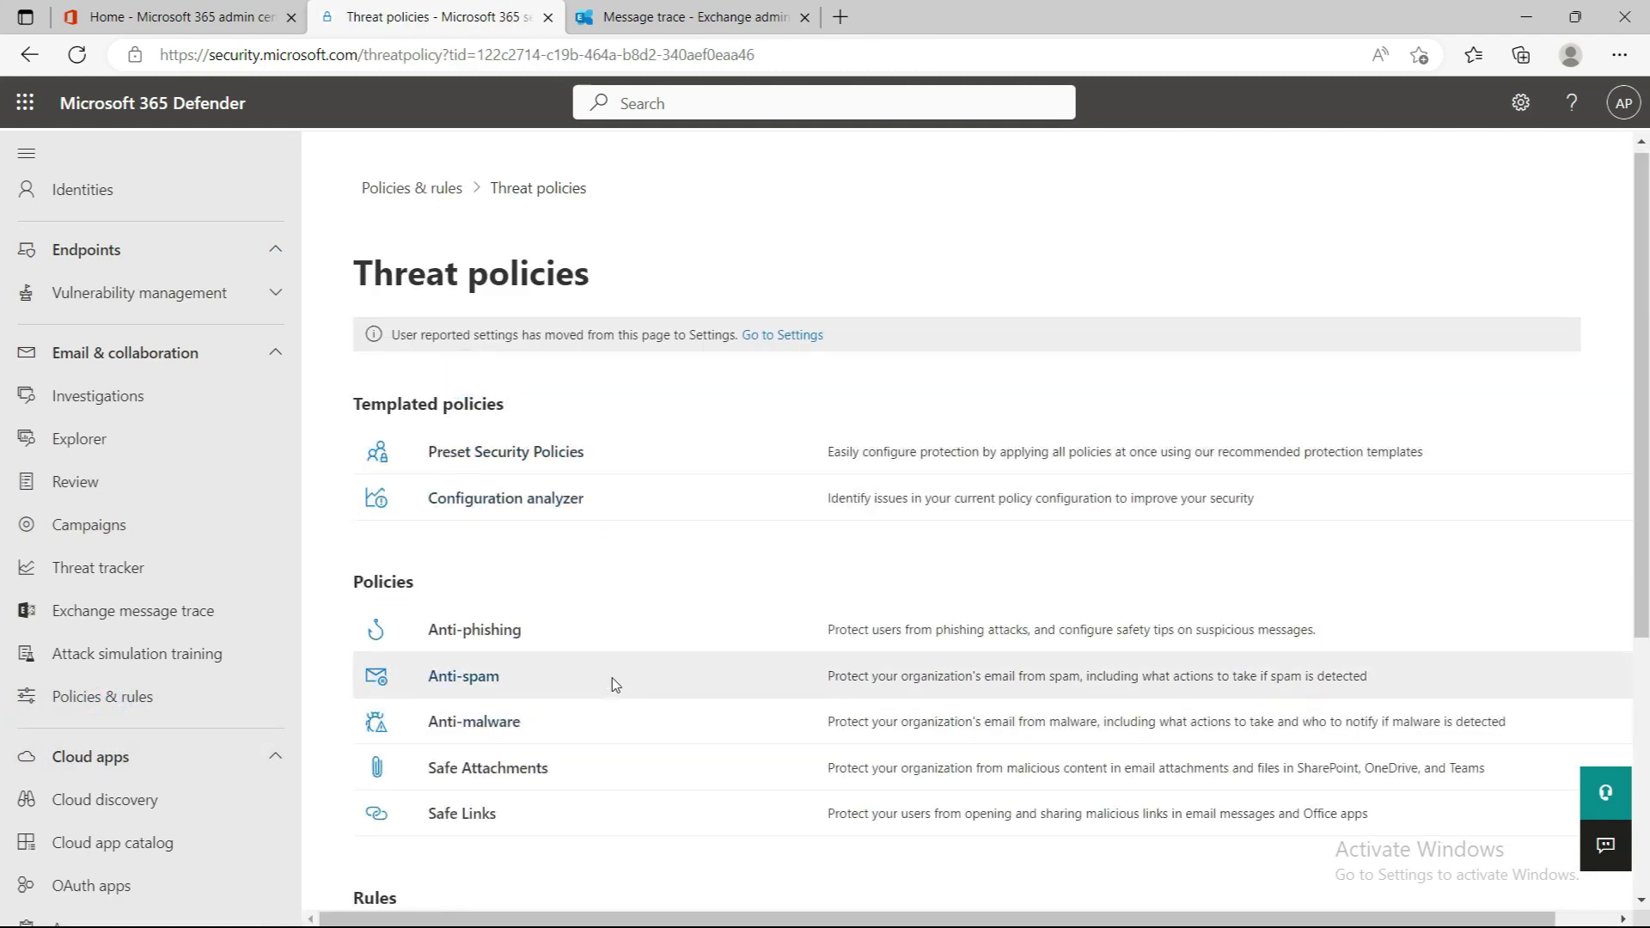
scroll(612, 683, down, 3)
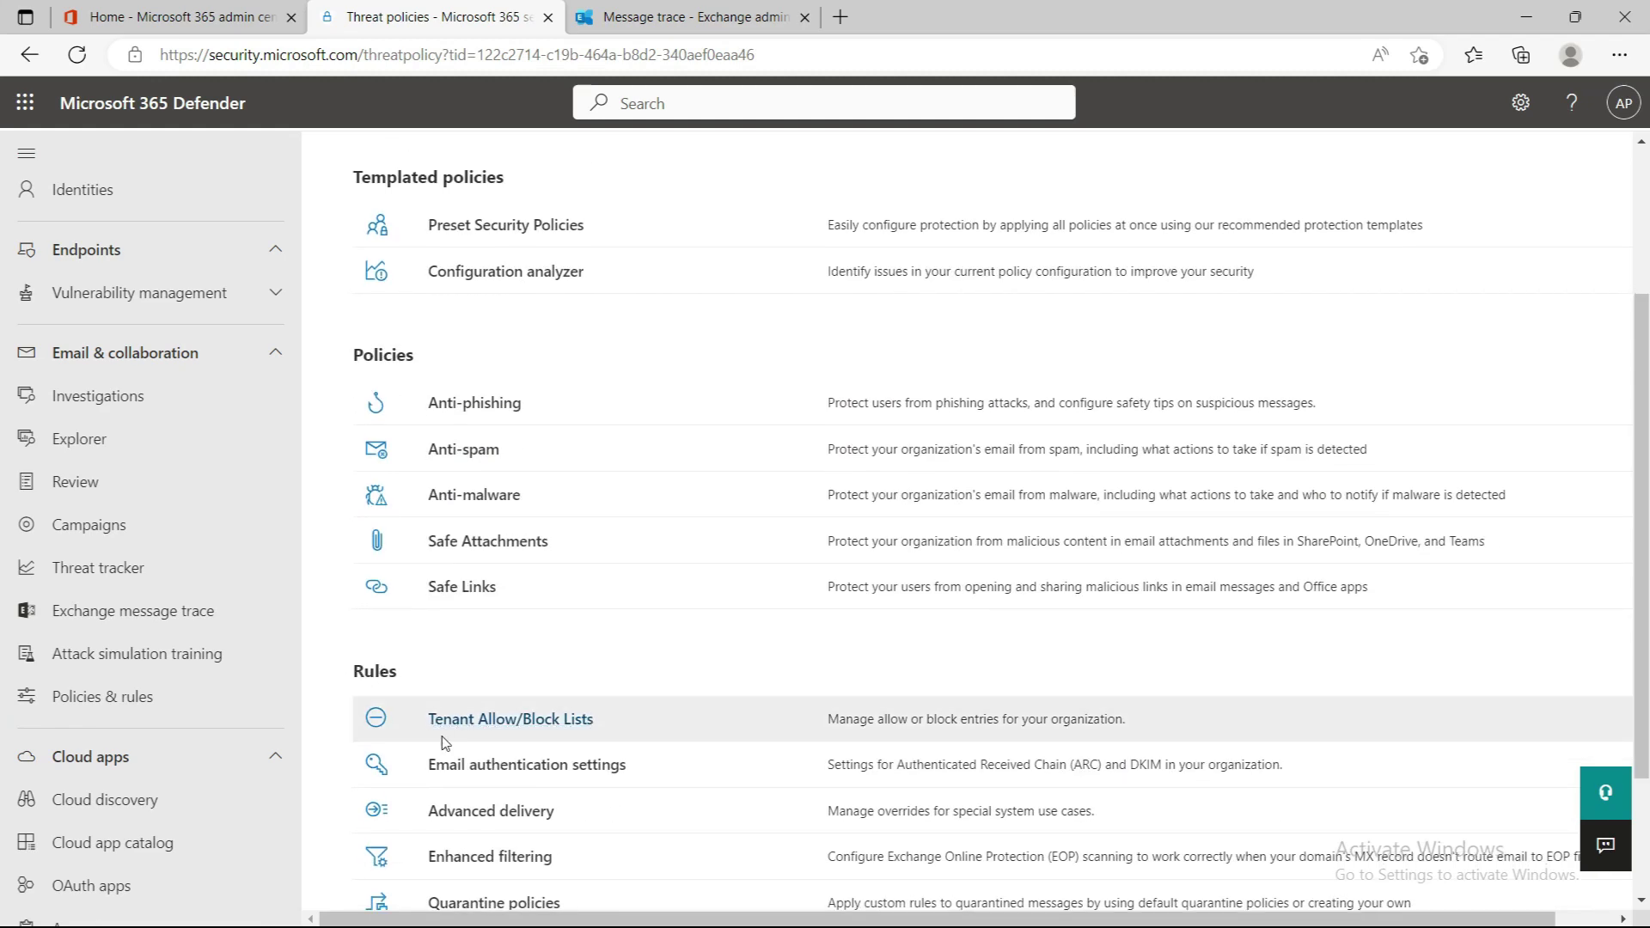
Open Tenant Allow/Block Lists, inspect its entries, and return to the Threat policies list
click(515, 720)
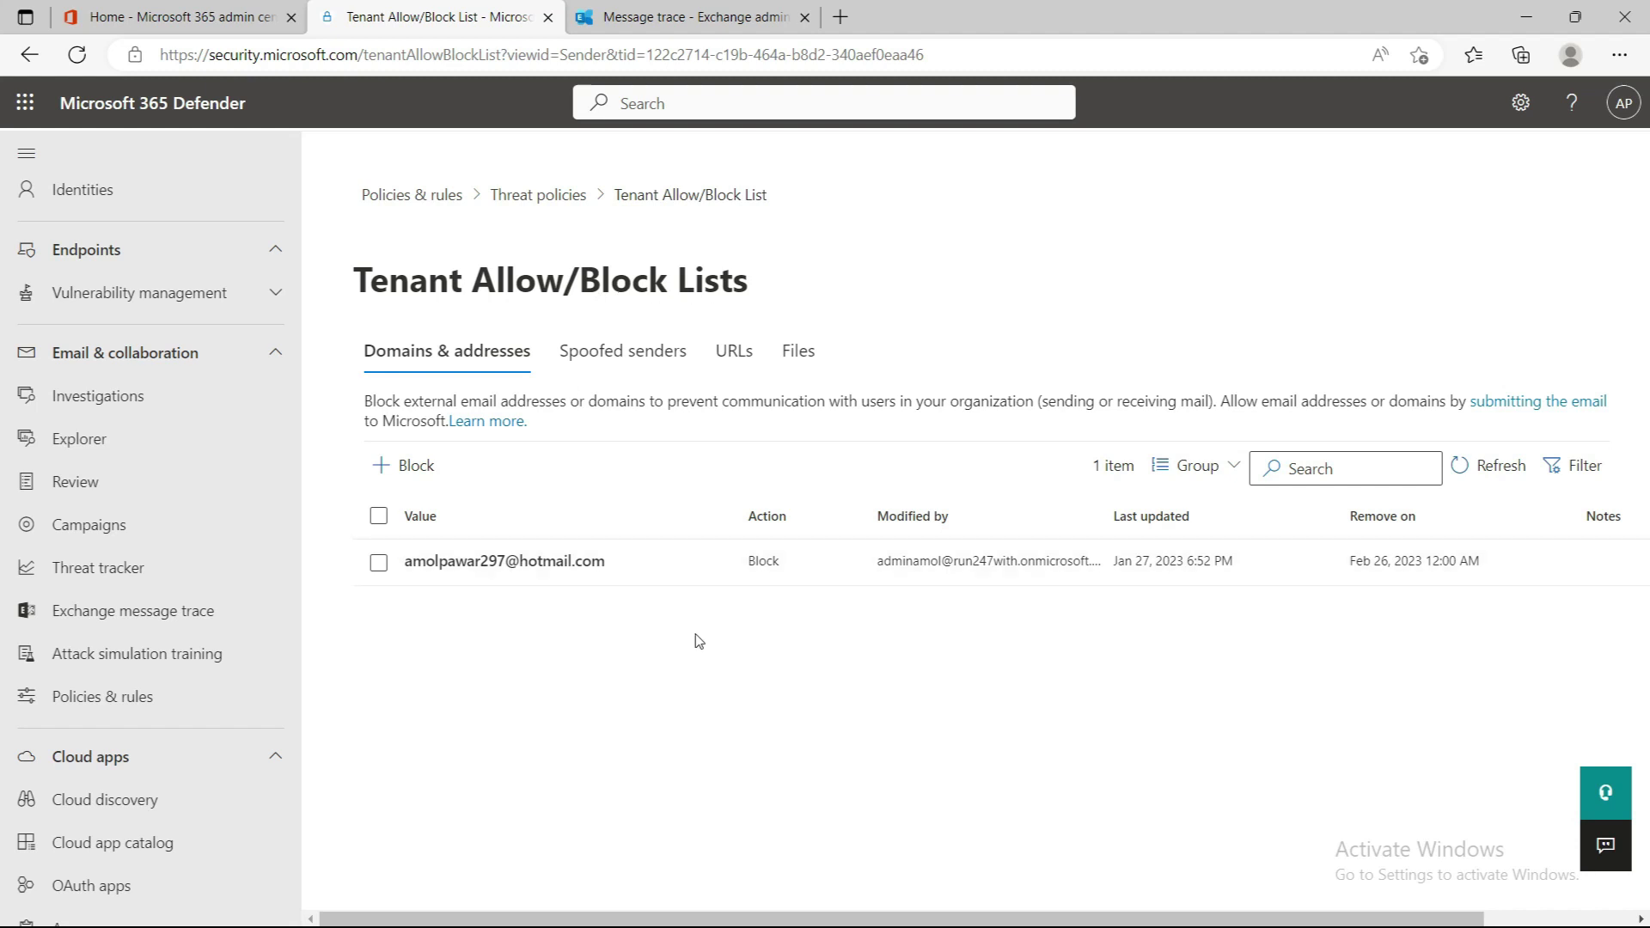
click(594, 654)
click(568, 657)
click(541, 195)
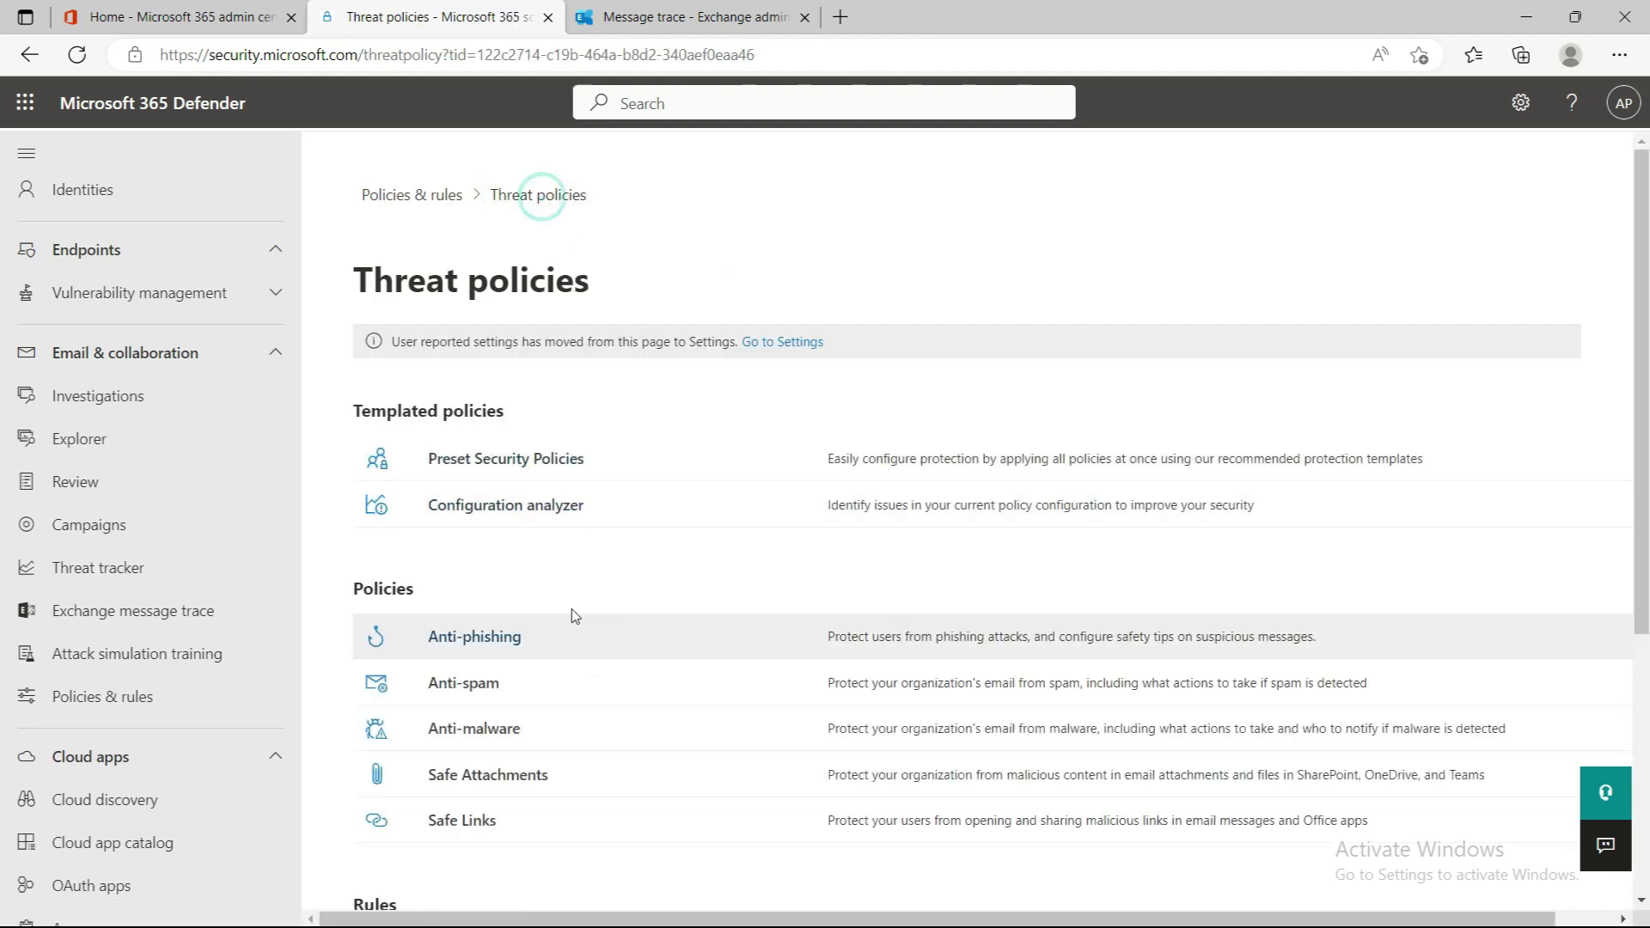
click(479, 685)
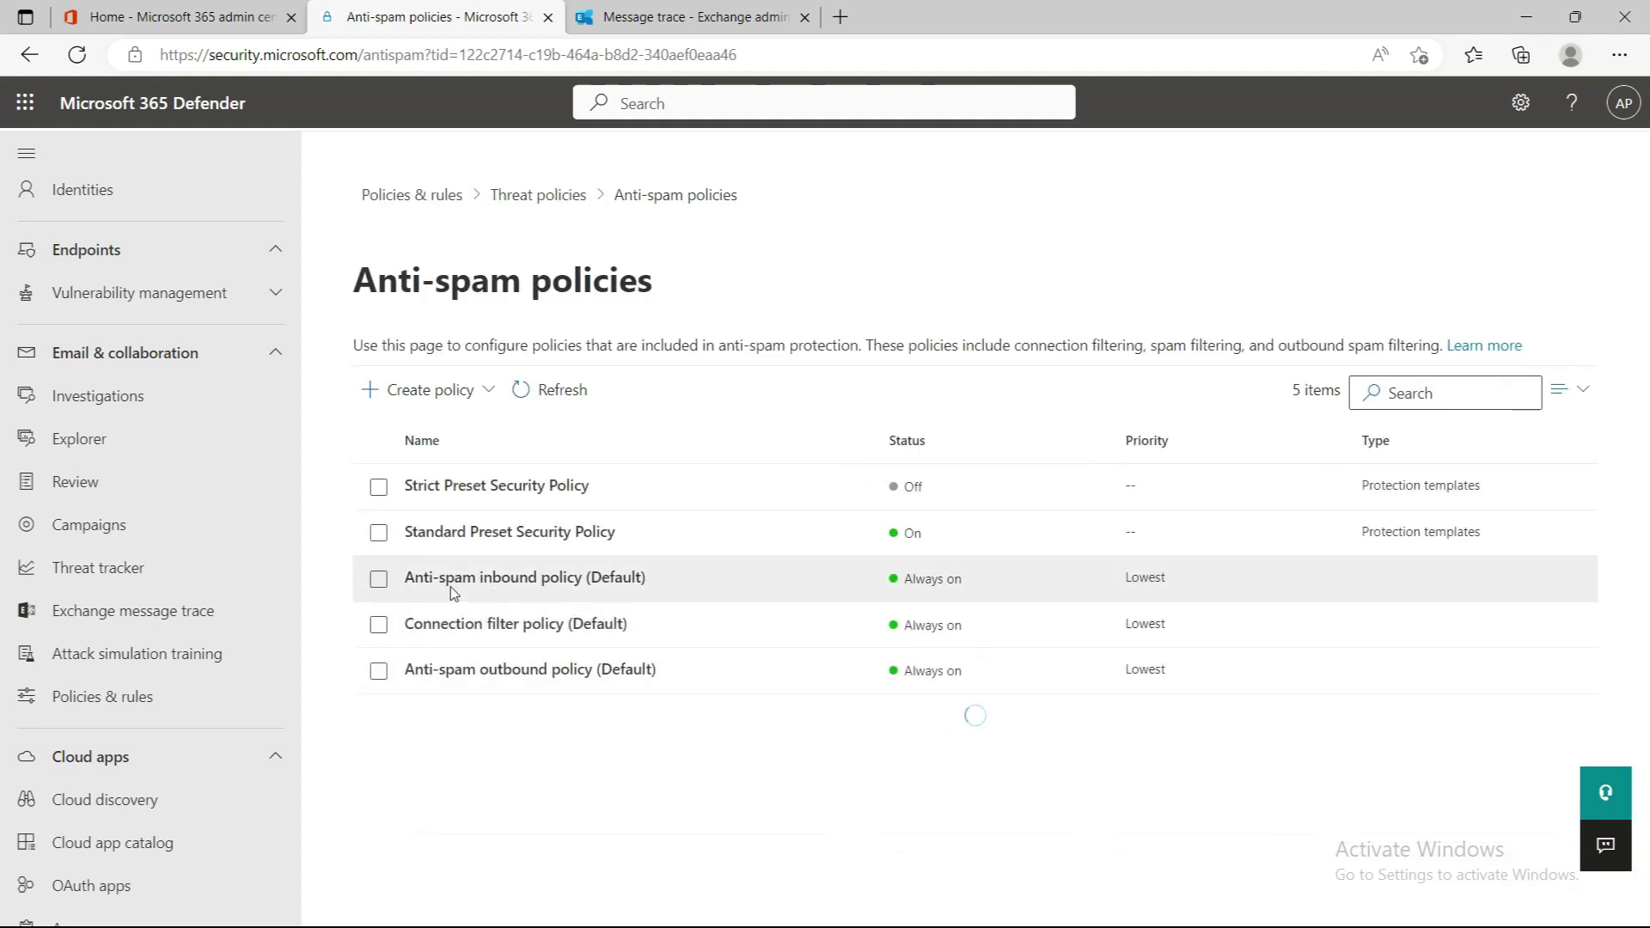
click(538, 577)
scroll(1376, 581, down, 20)
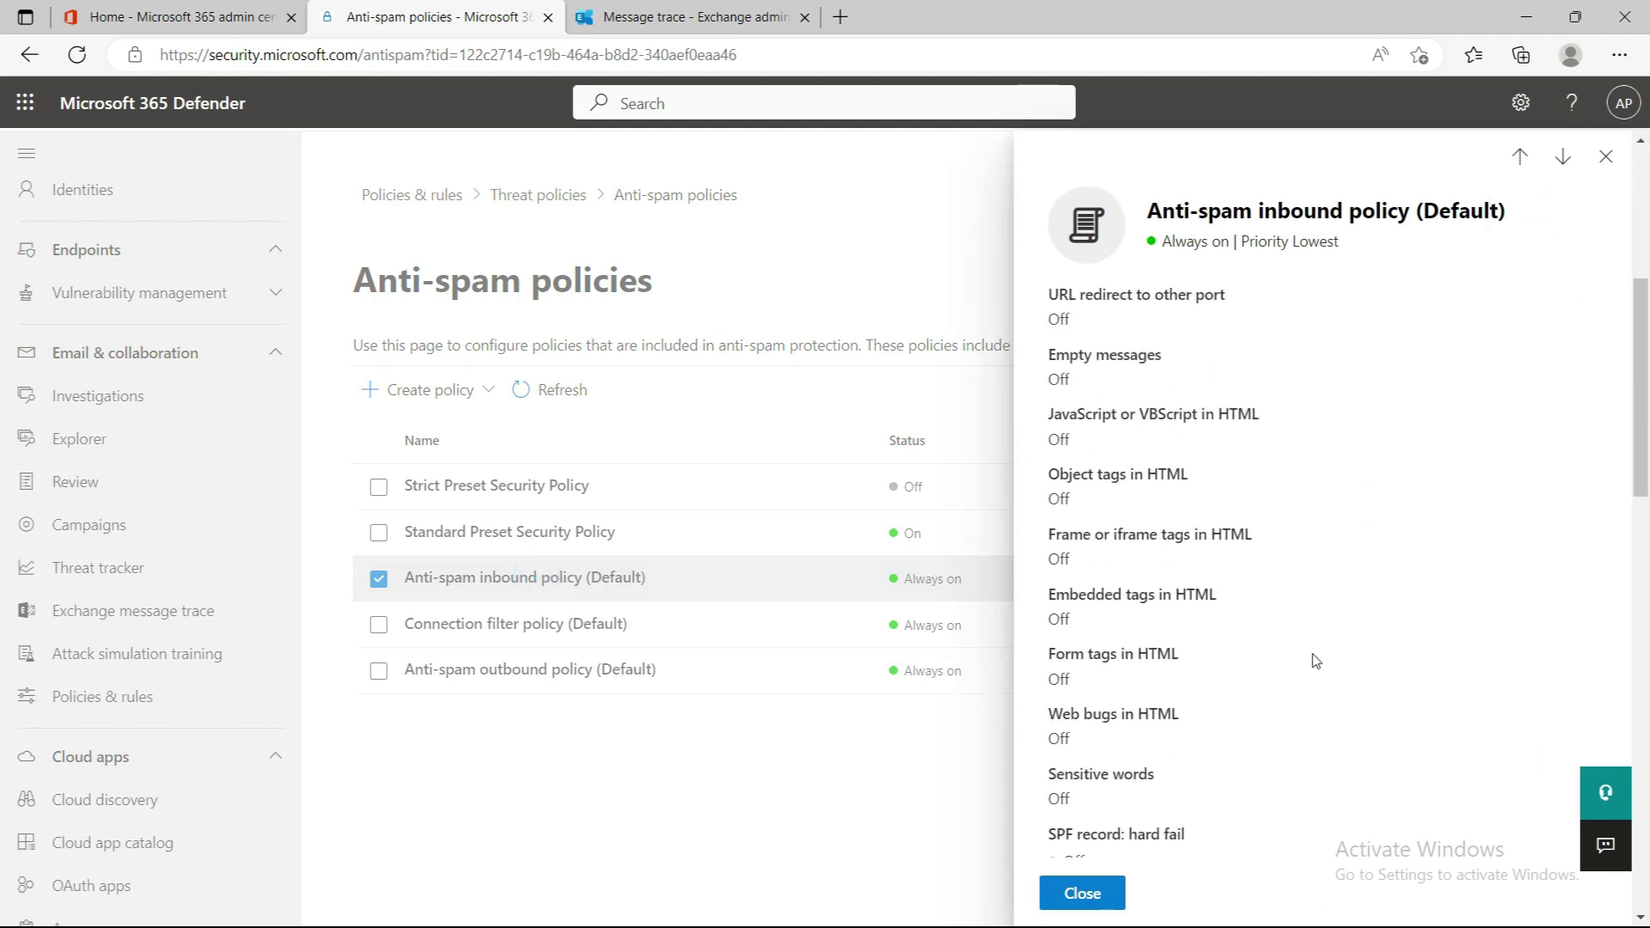
scroll(1300, 641, down, 3)
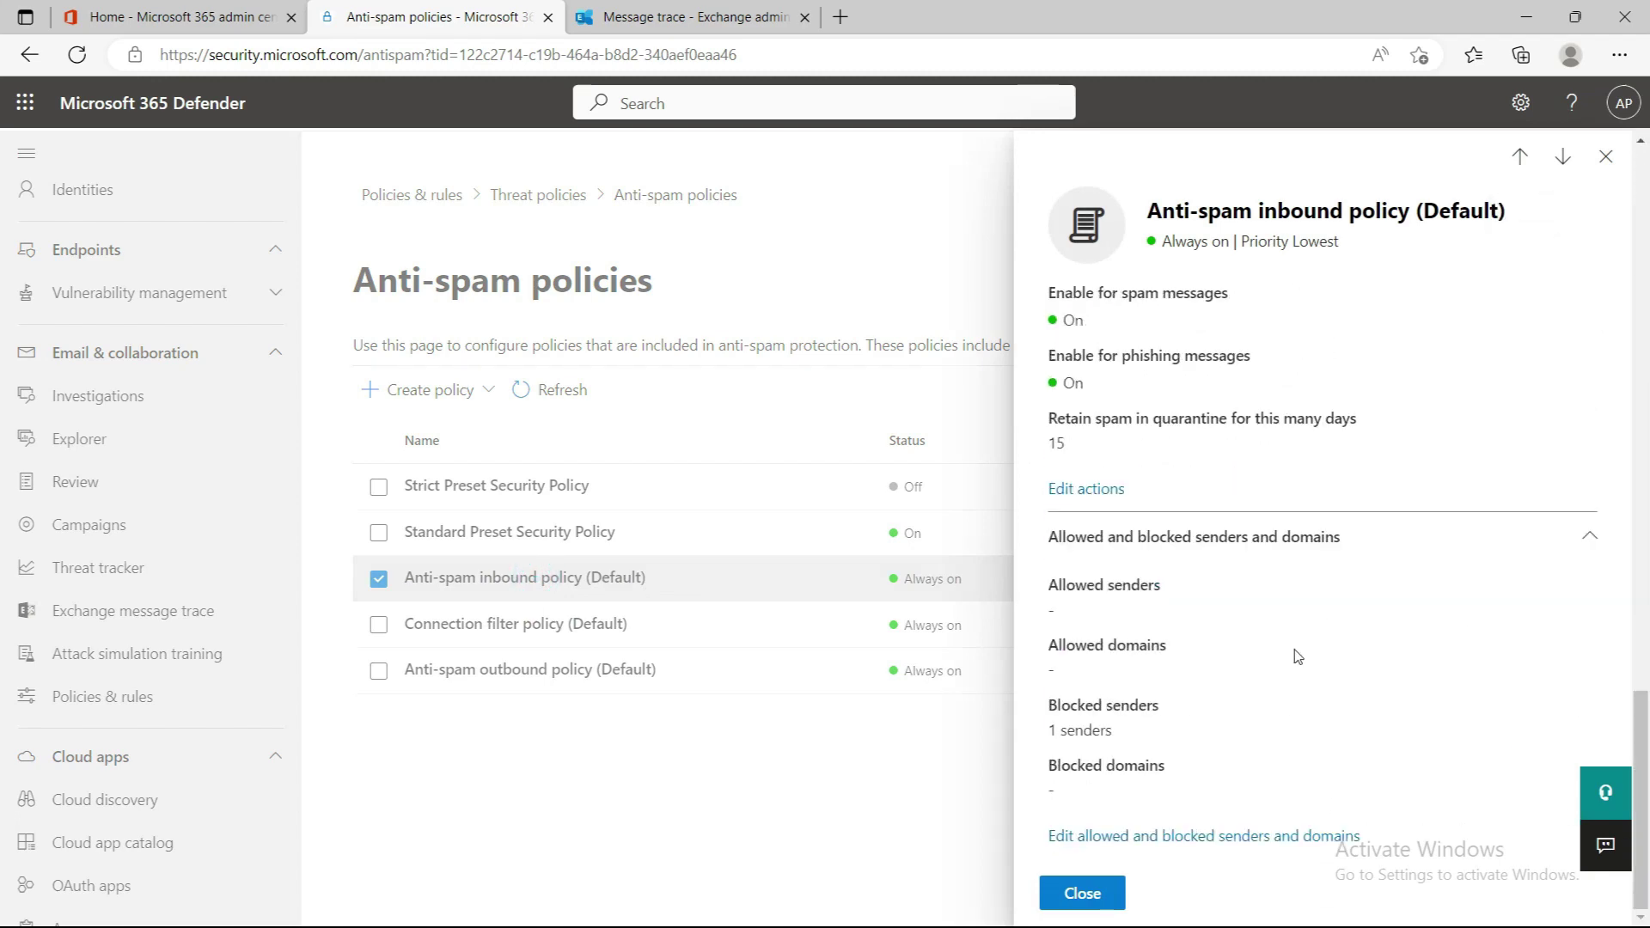
click(1166, 837)
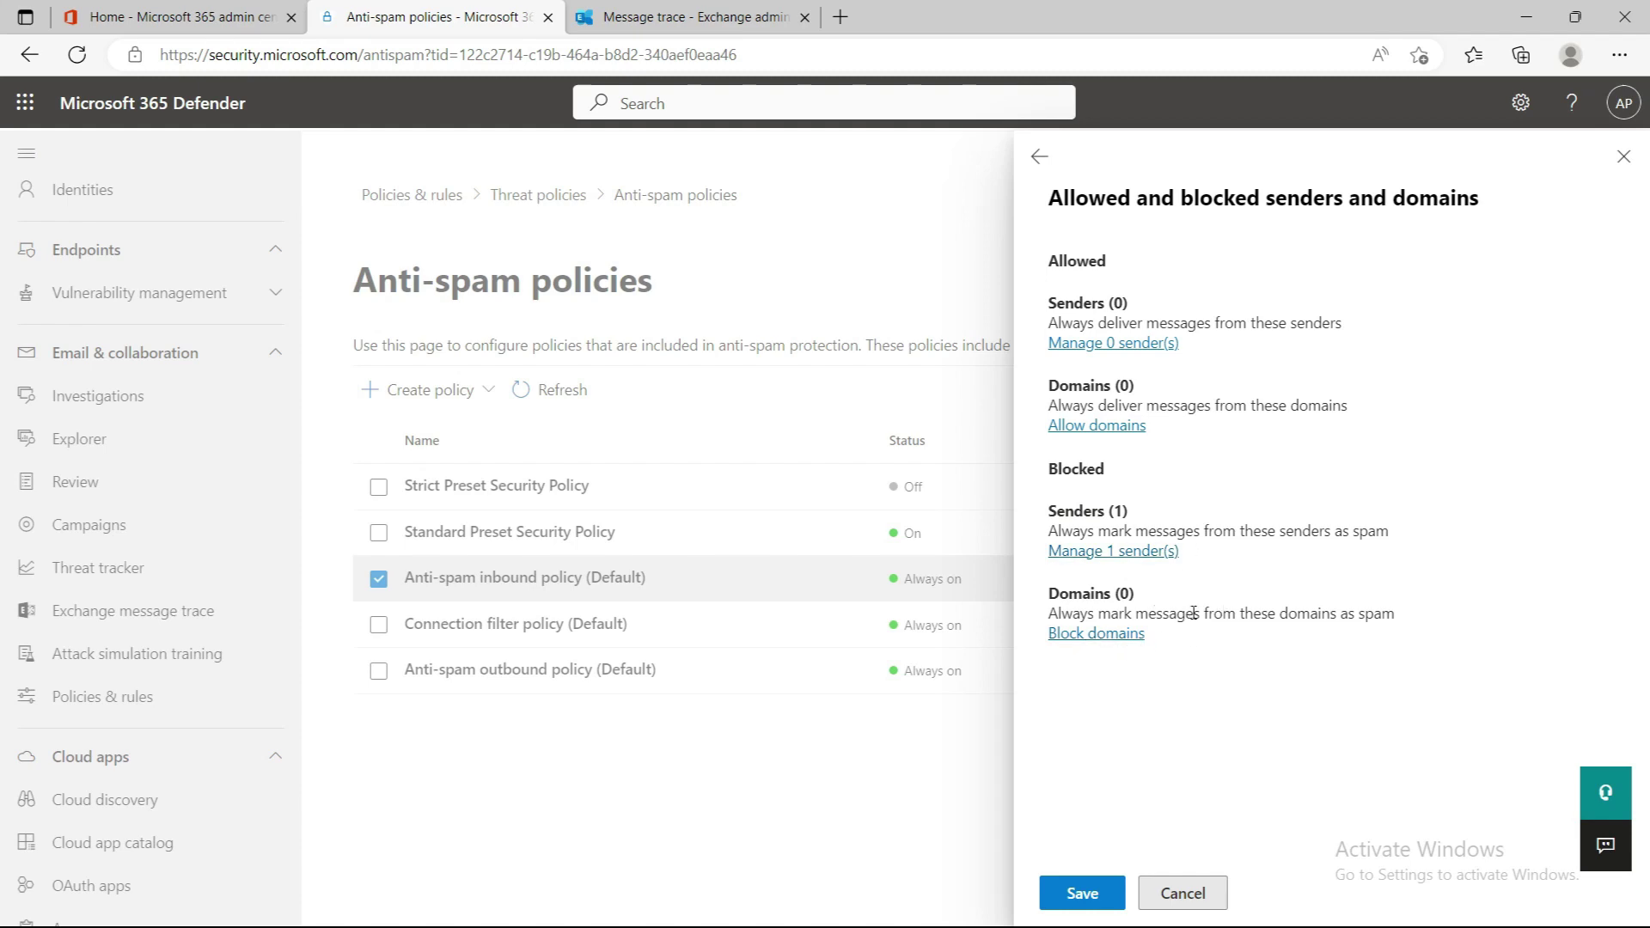
click(1090, 901)
Revisit Tenant Allow/Block Lists, then start a new Exchange message trace
click(538, 194)
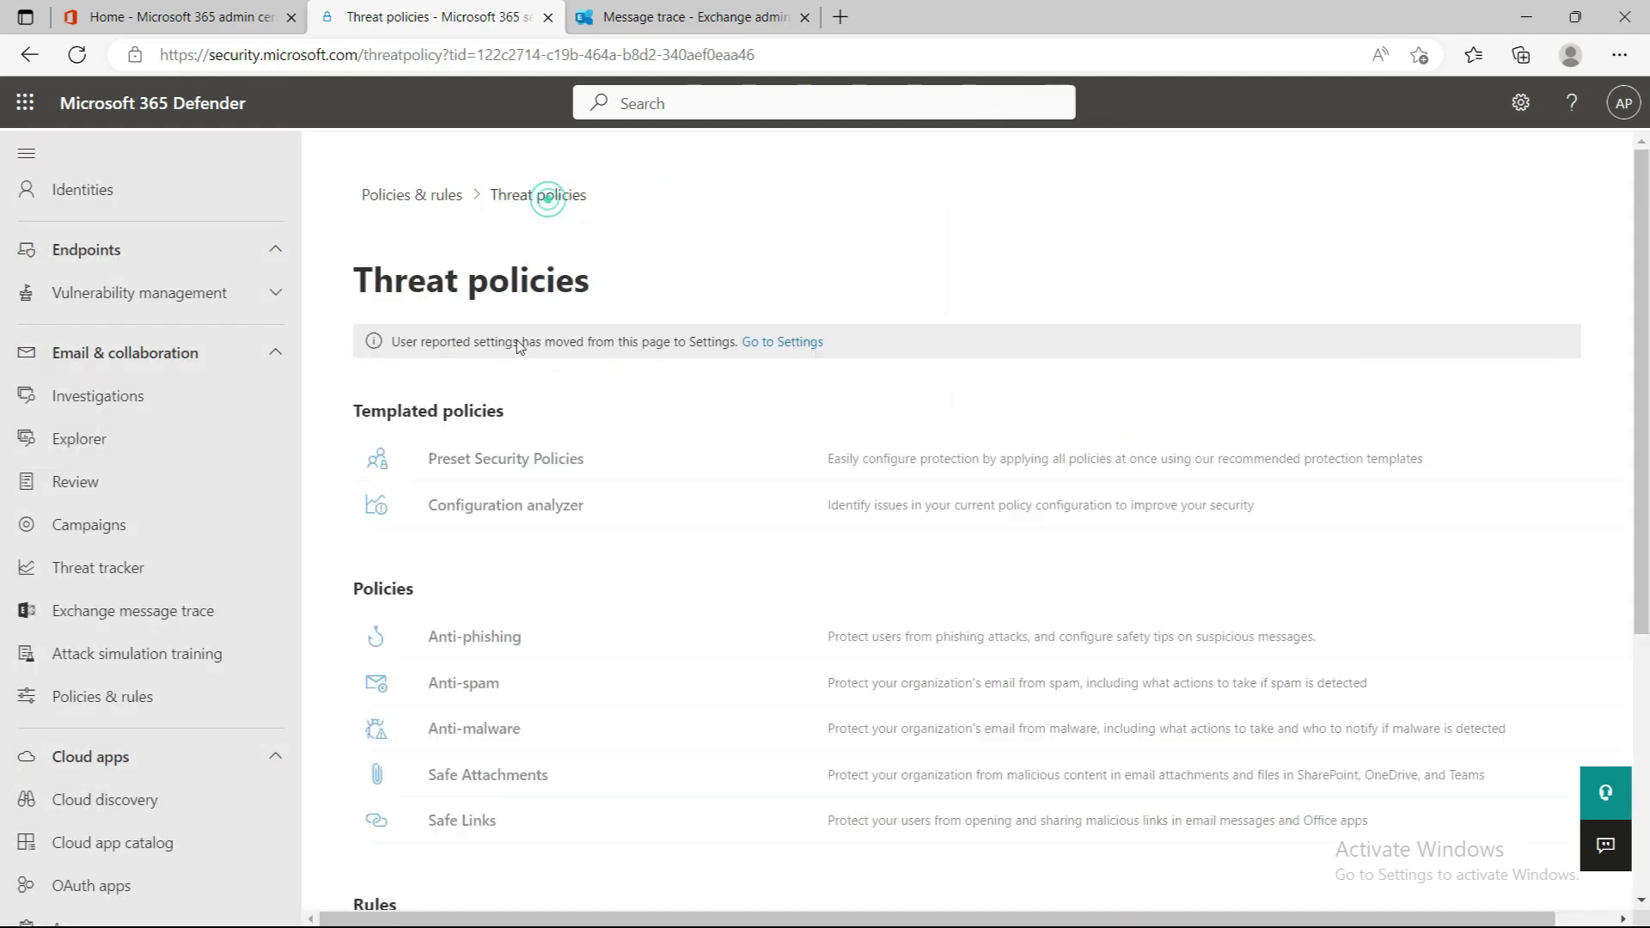
scroll(550, 737, down, 4)
click(511, 602)
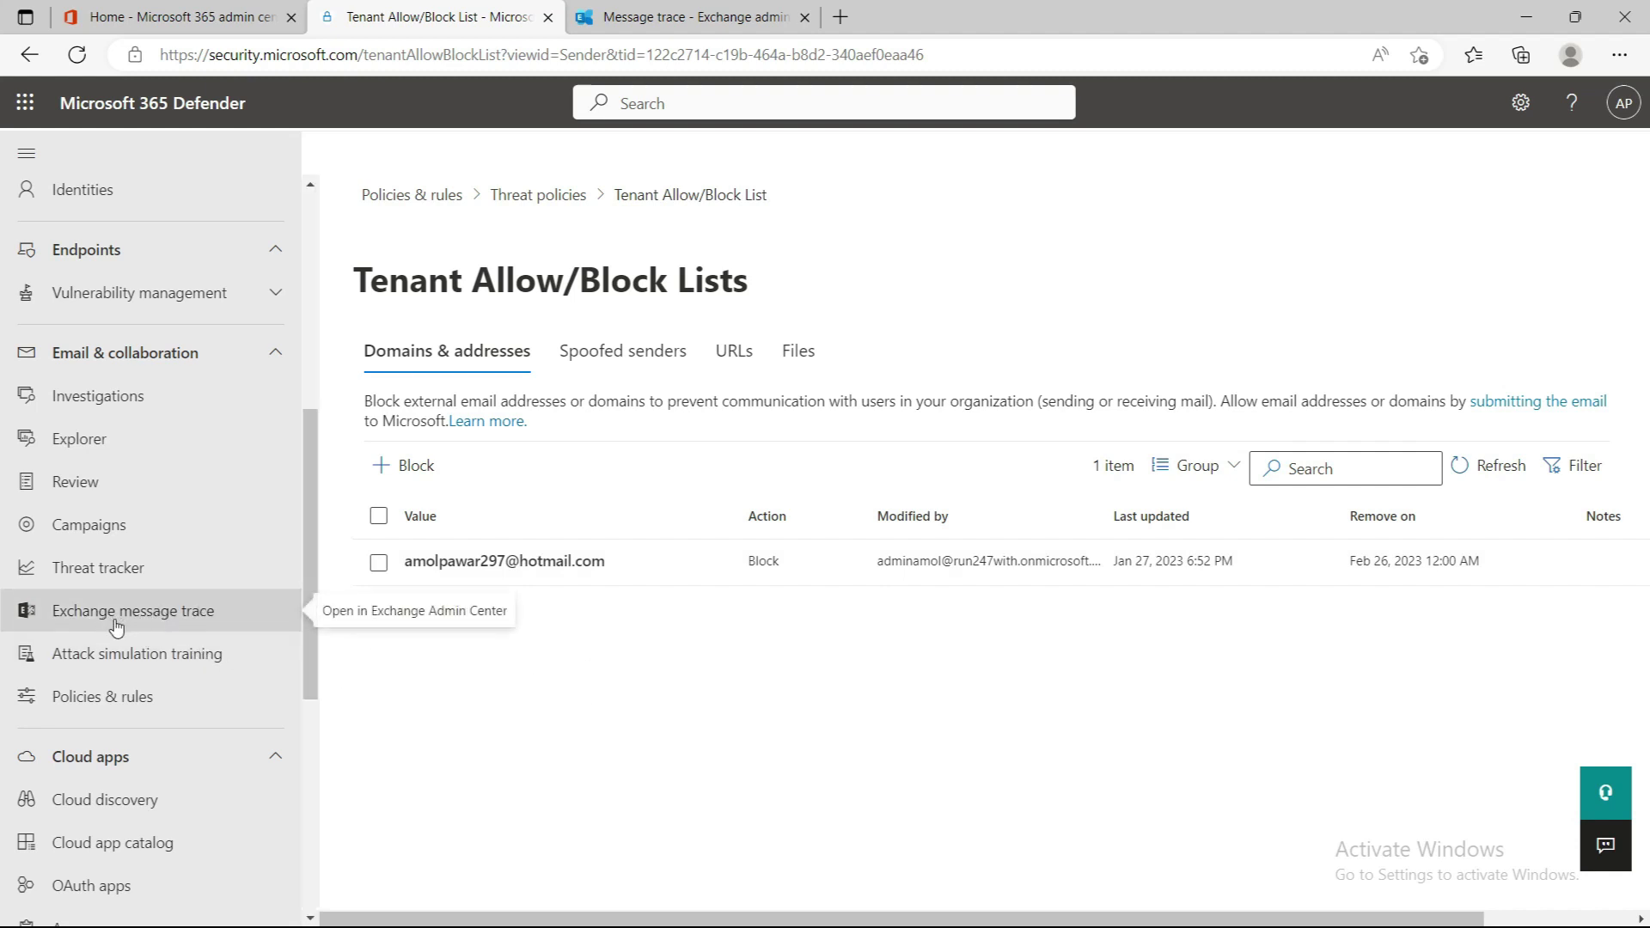
click(193, 628)
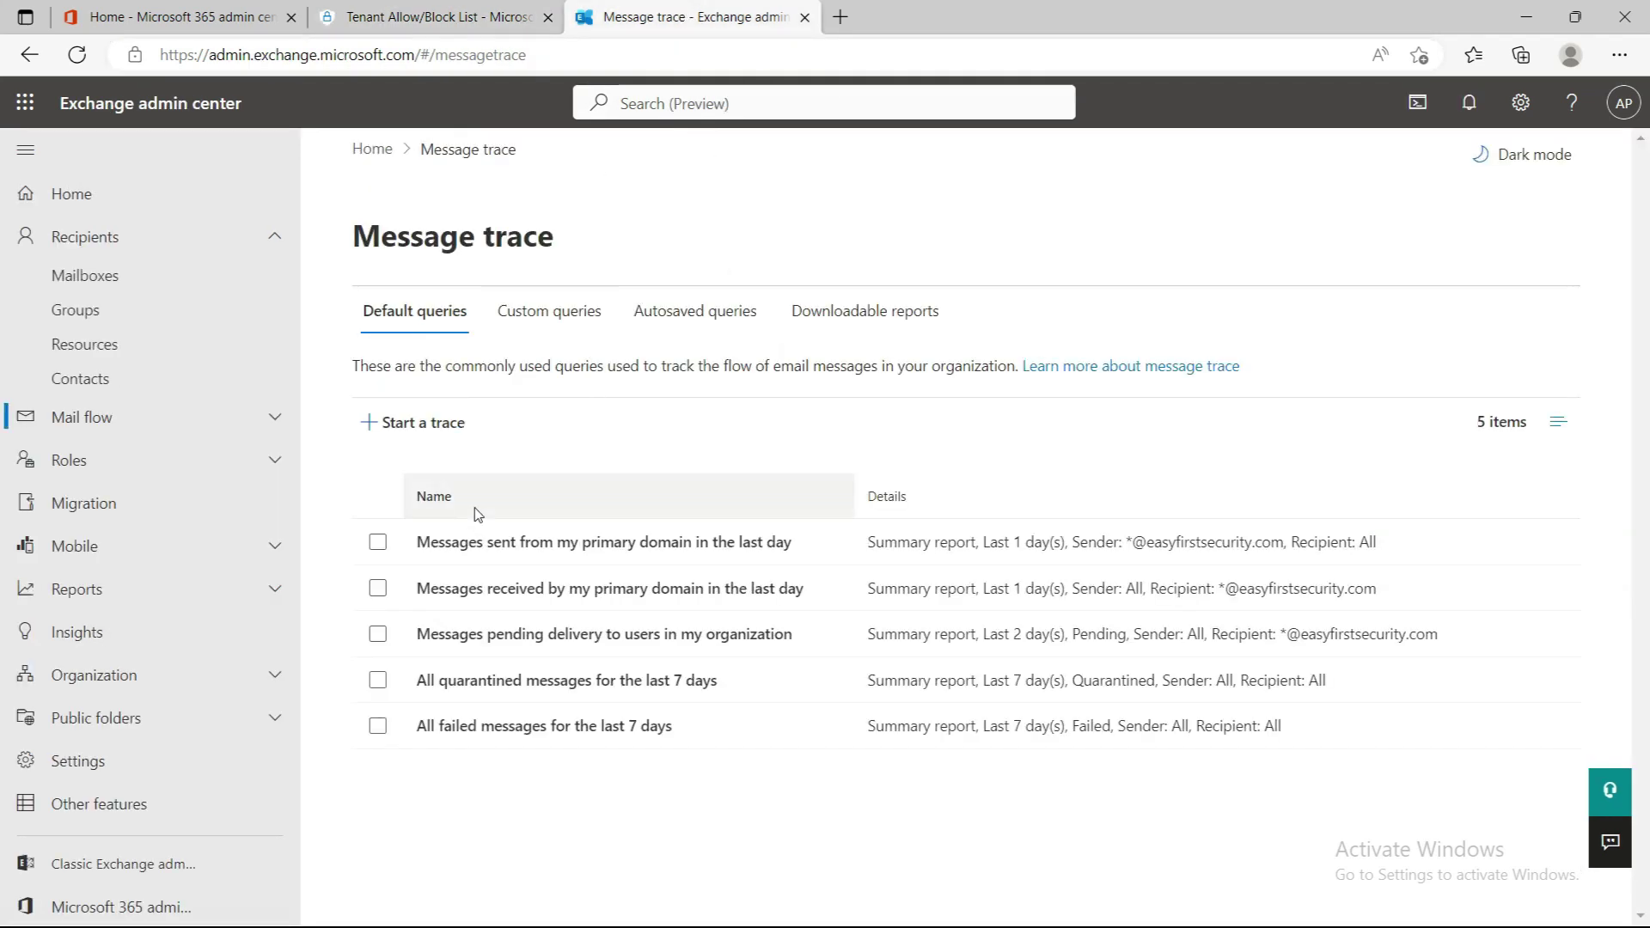
click(440, 431)
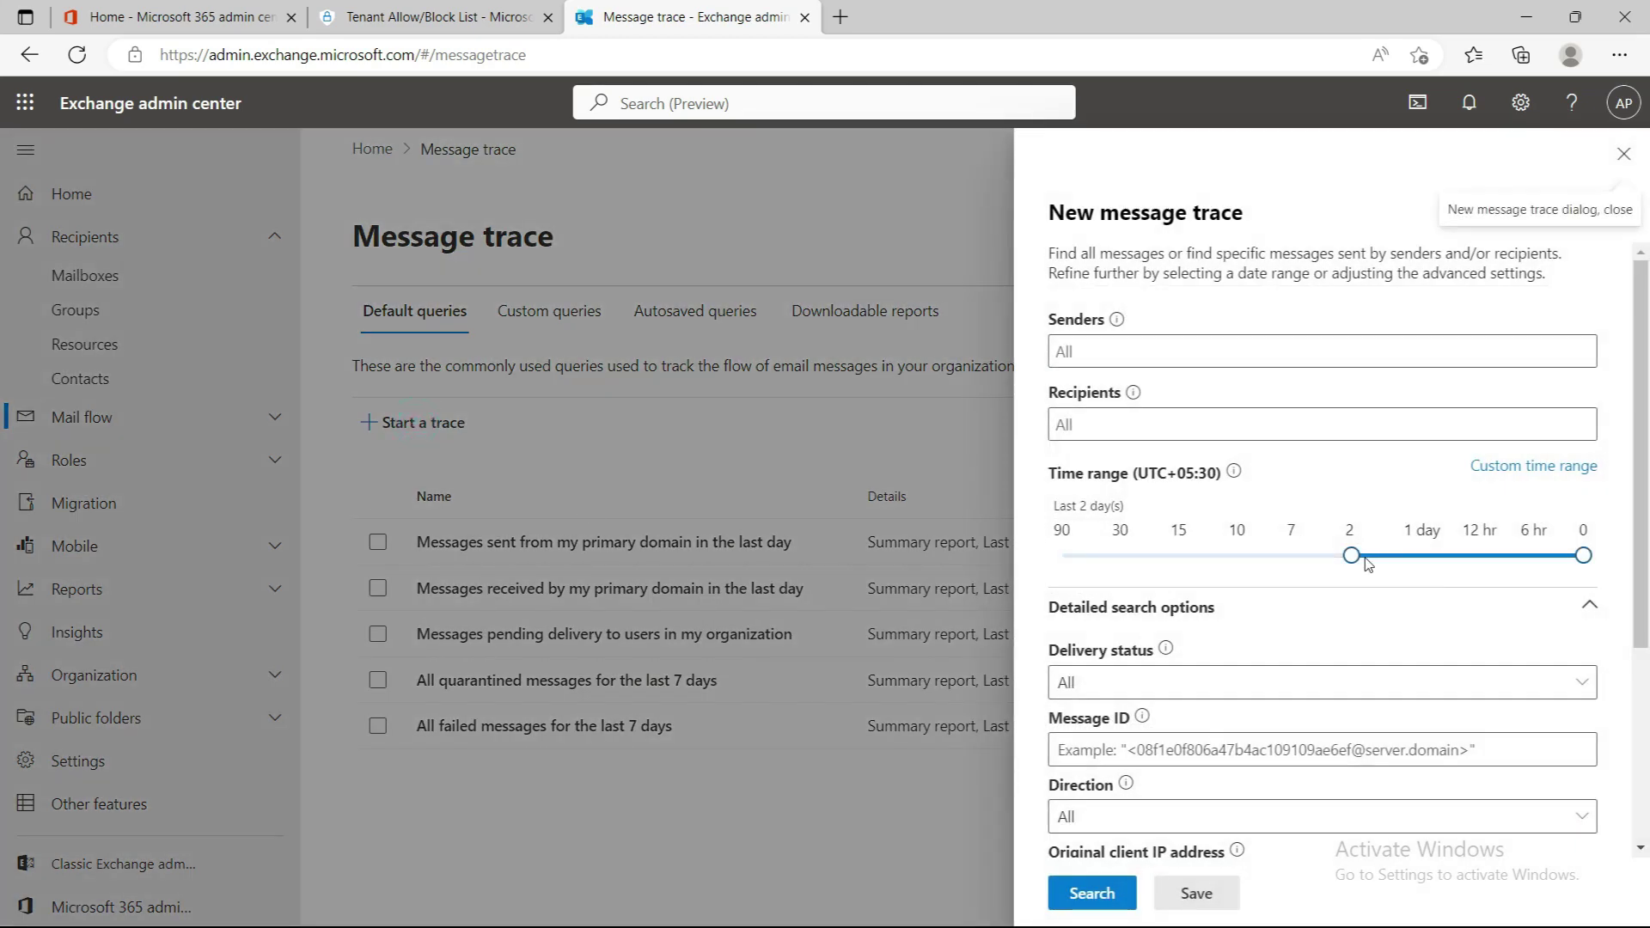
Run a message trace for the last 6 hours and widen the Sender column, comparing against the Defender block list
drag(1352, 556, 1526, 556)
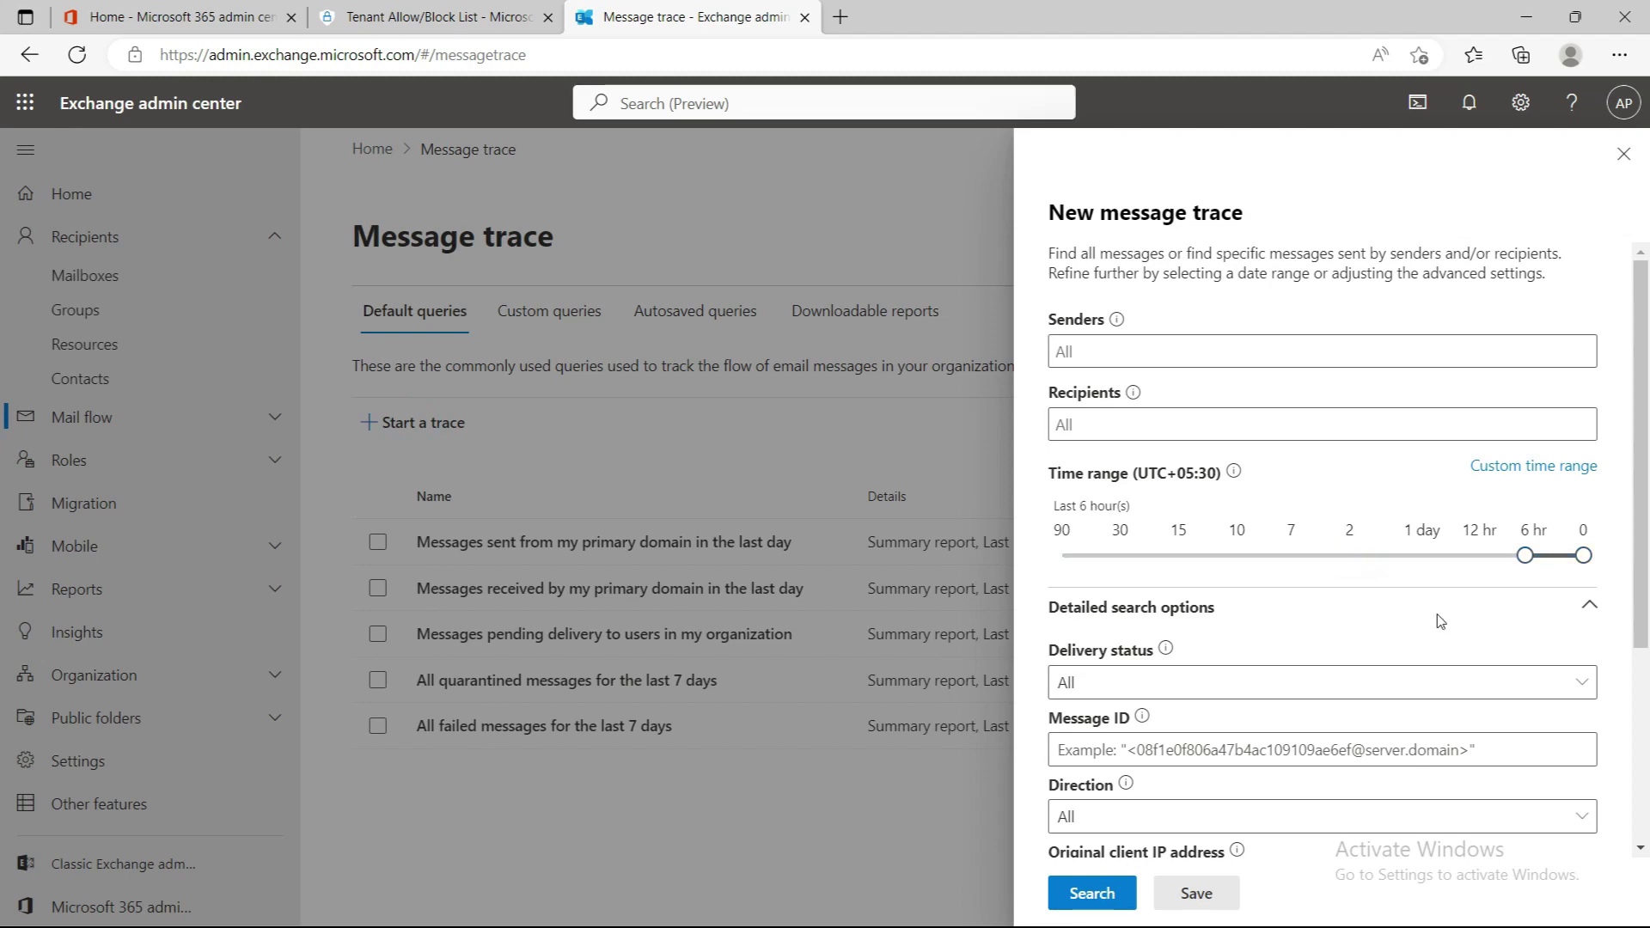
click(1093, 895)
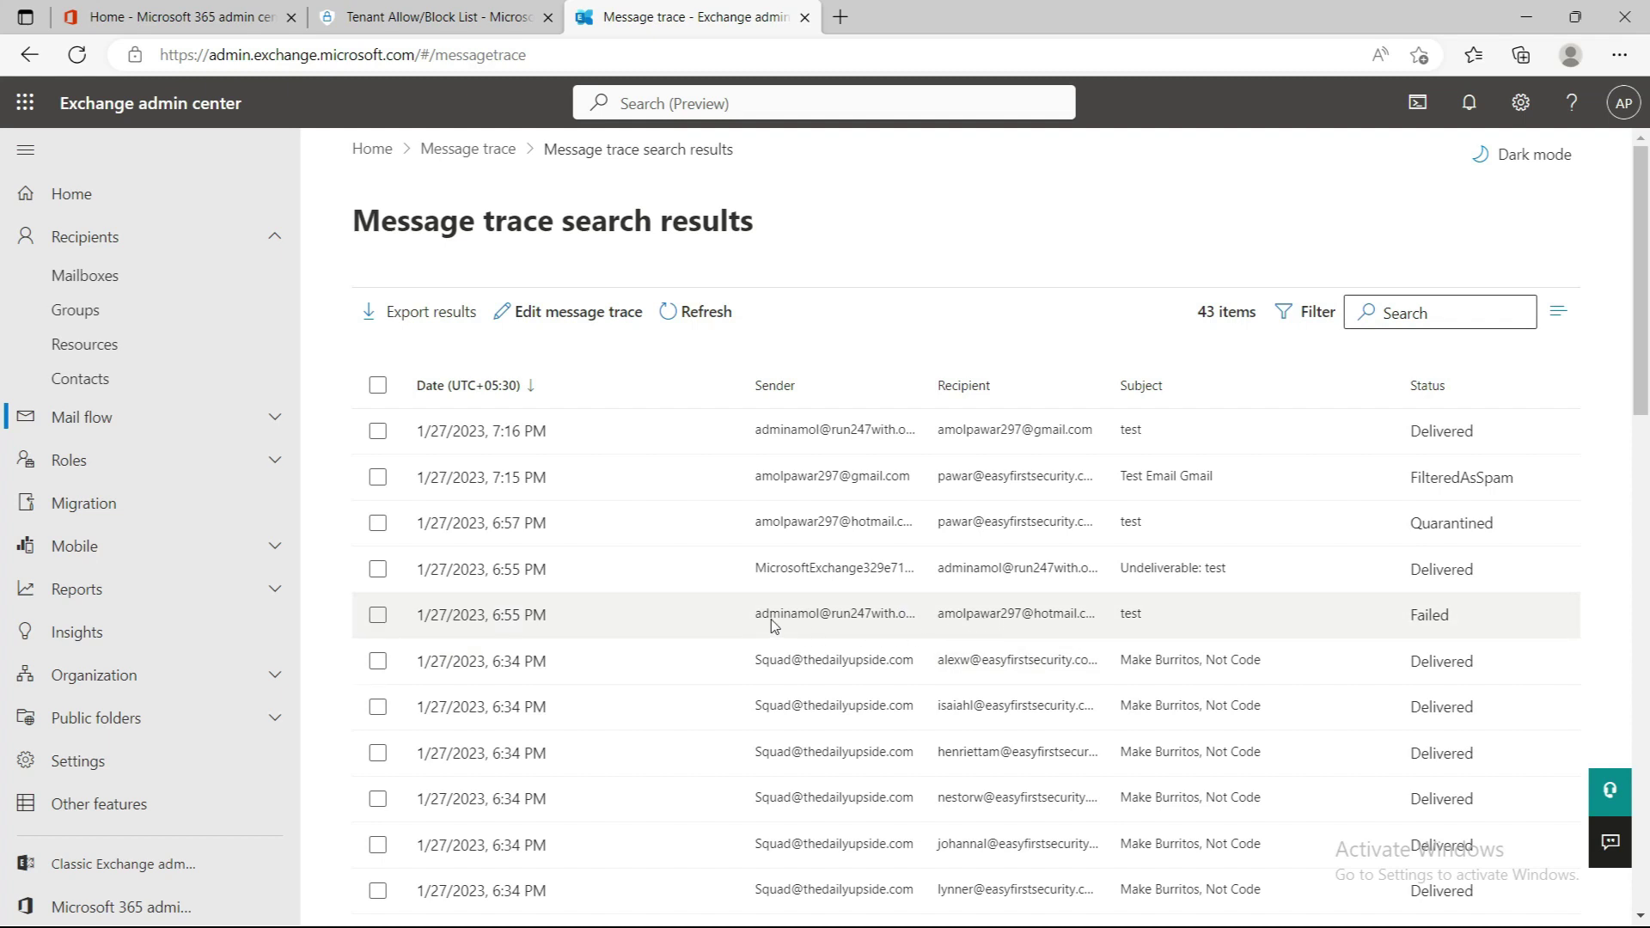
double_click(923, 387)
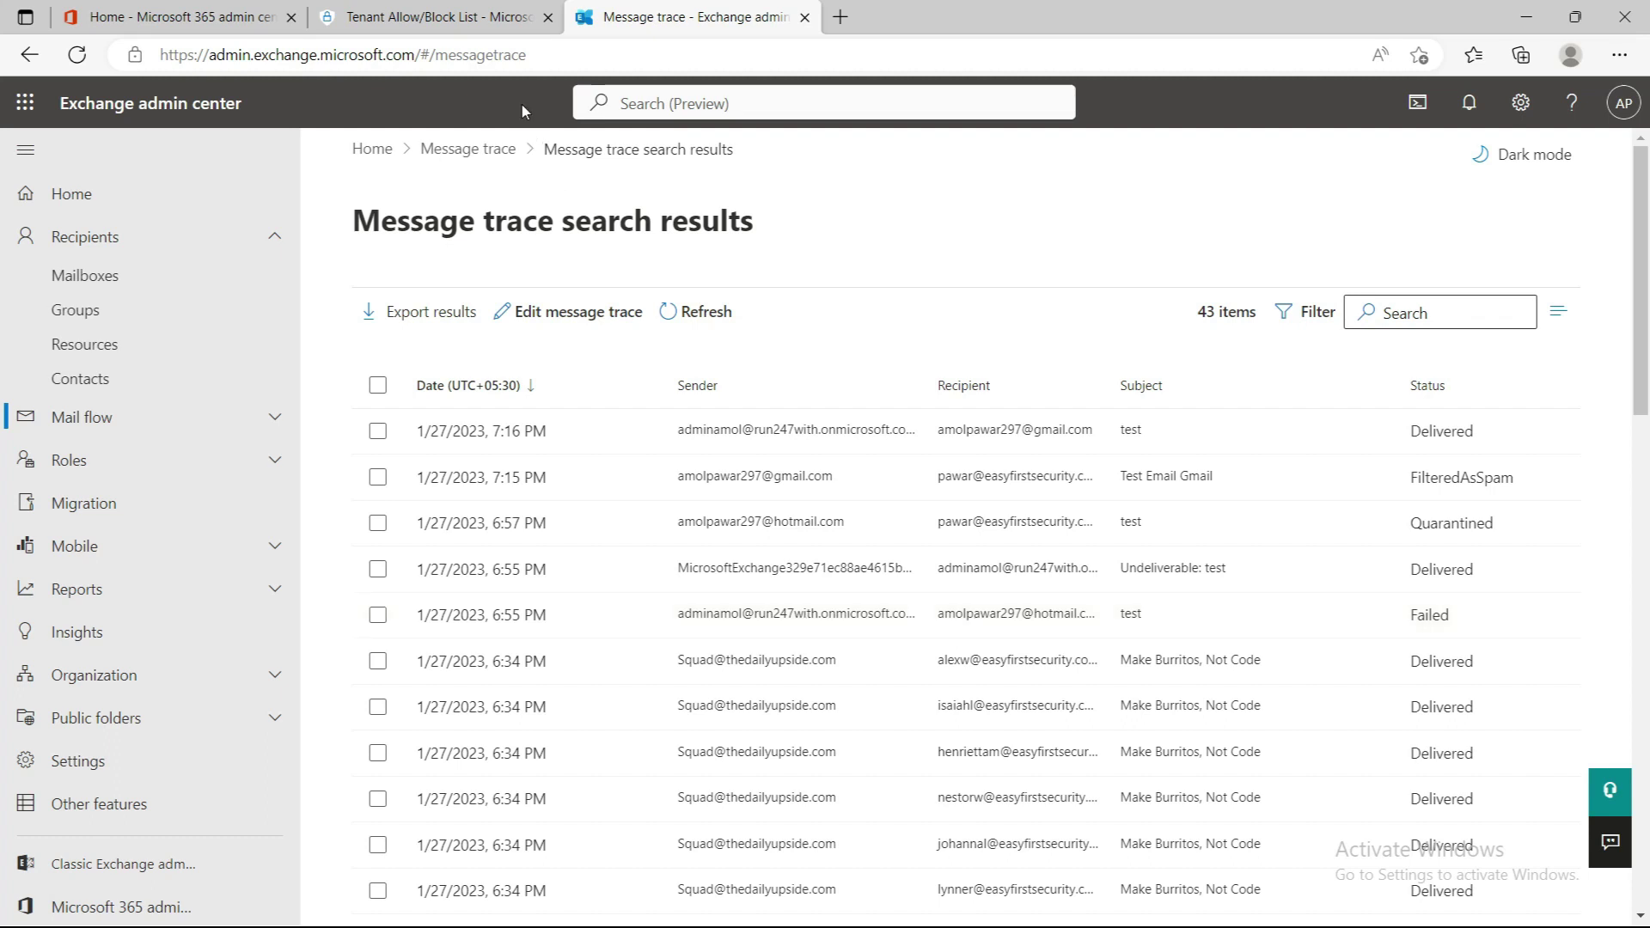
click(434, 17)
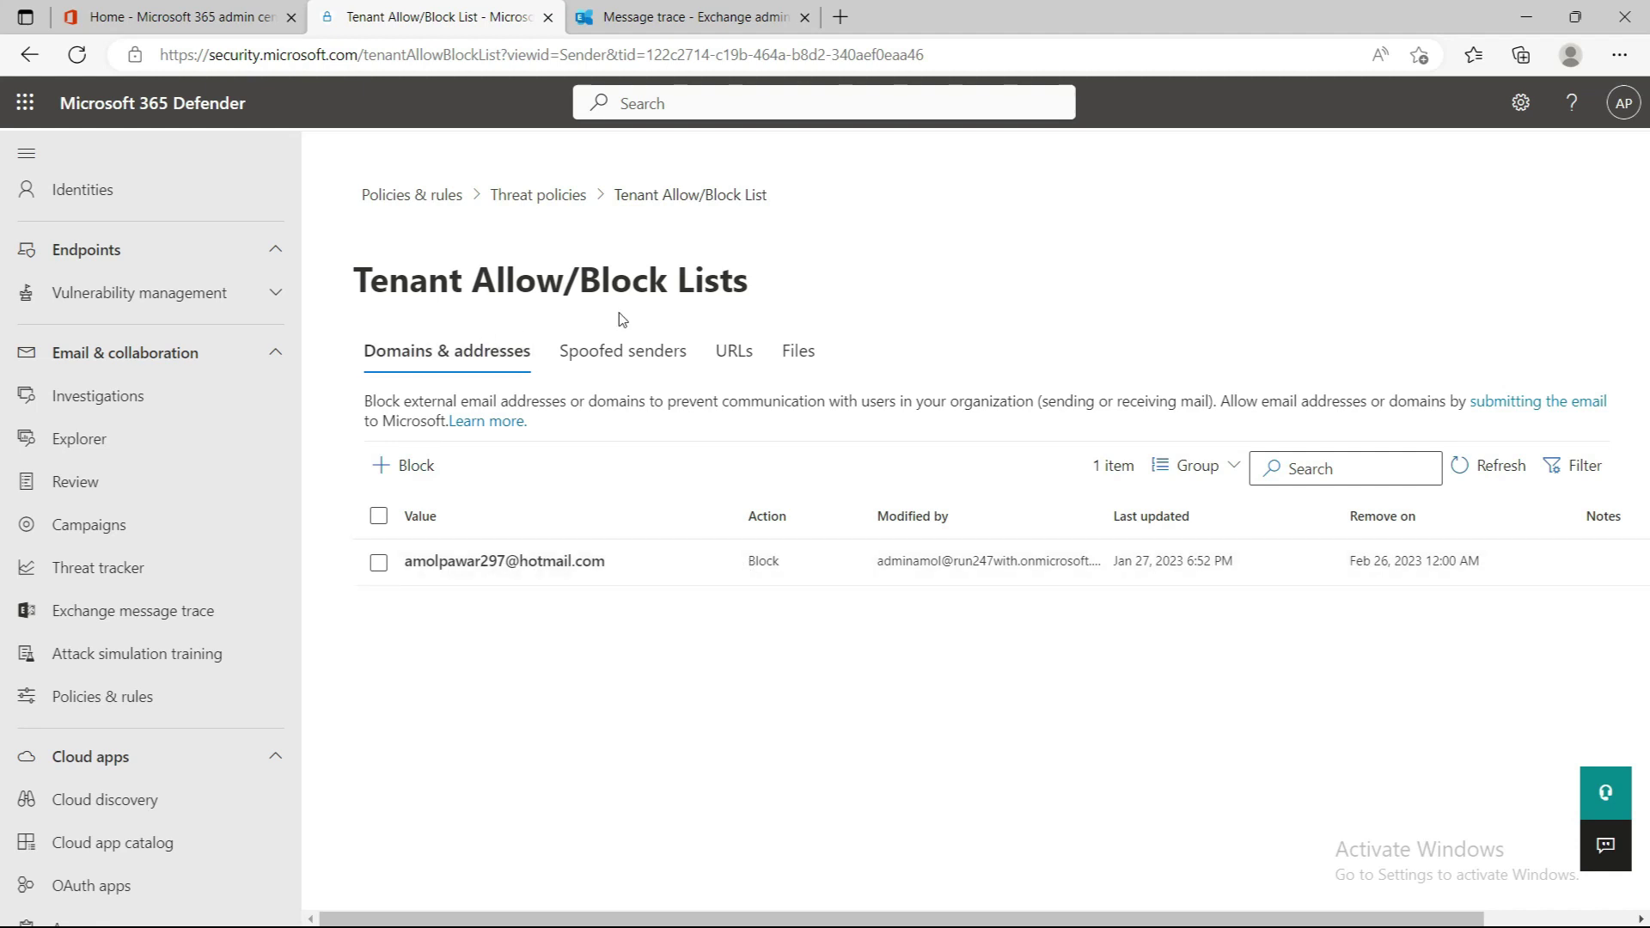
click(640, 10)
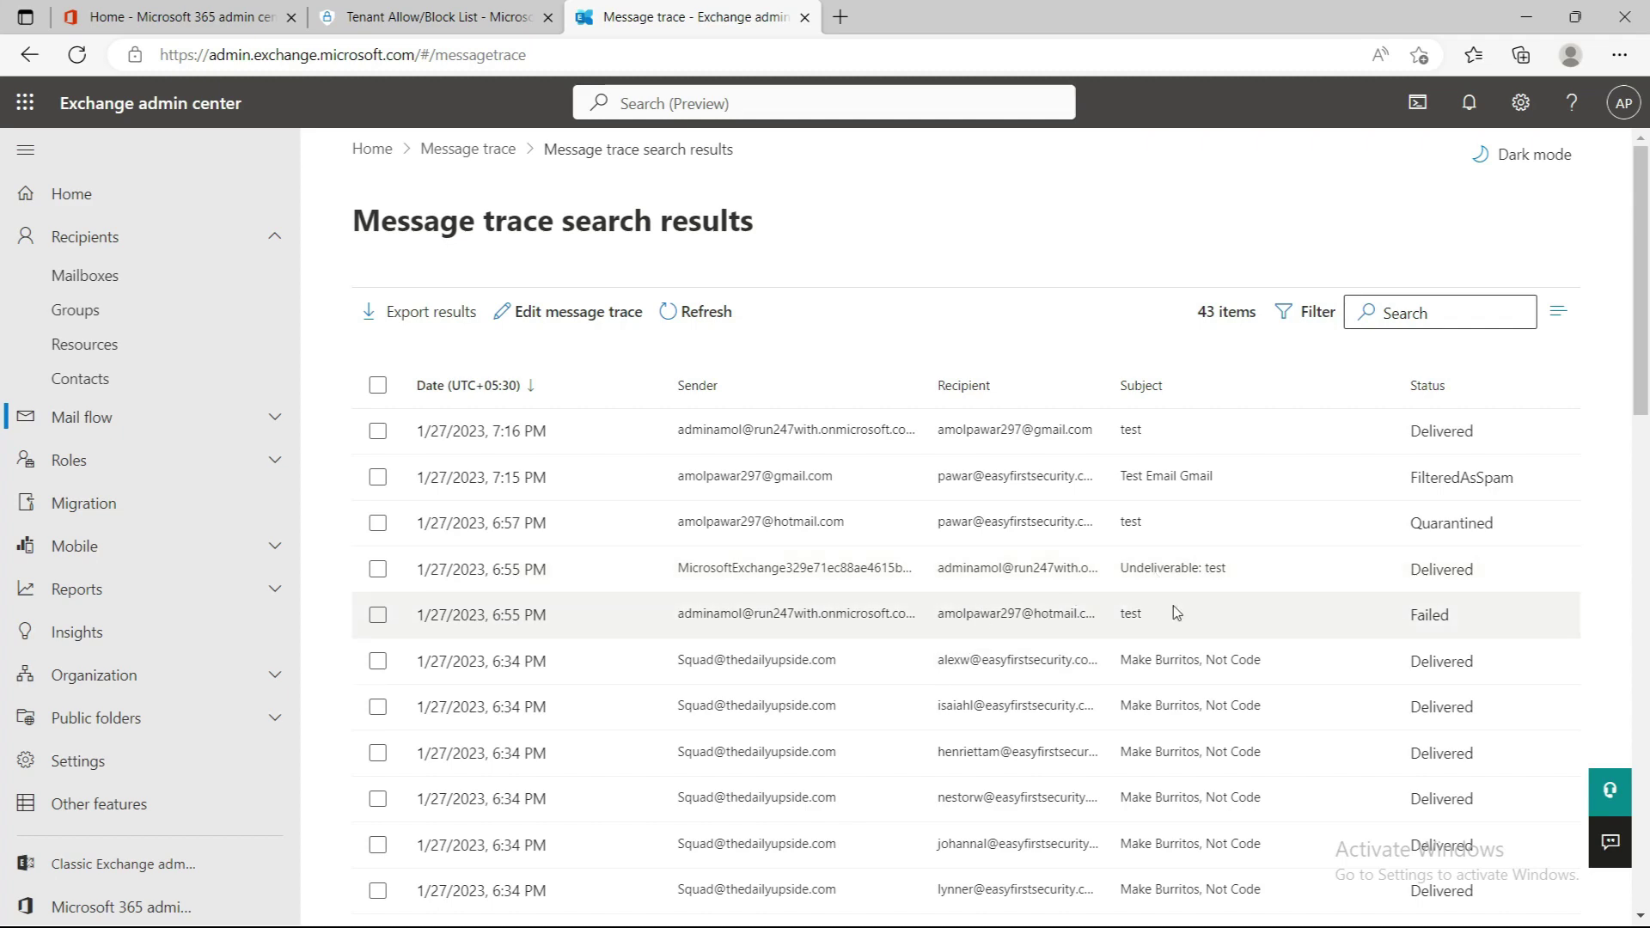
Open the failed 6:55 PM message's trace details and review its delivery event history
click(829, 618)
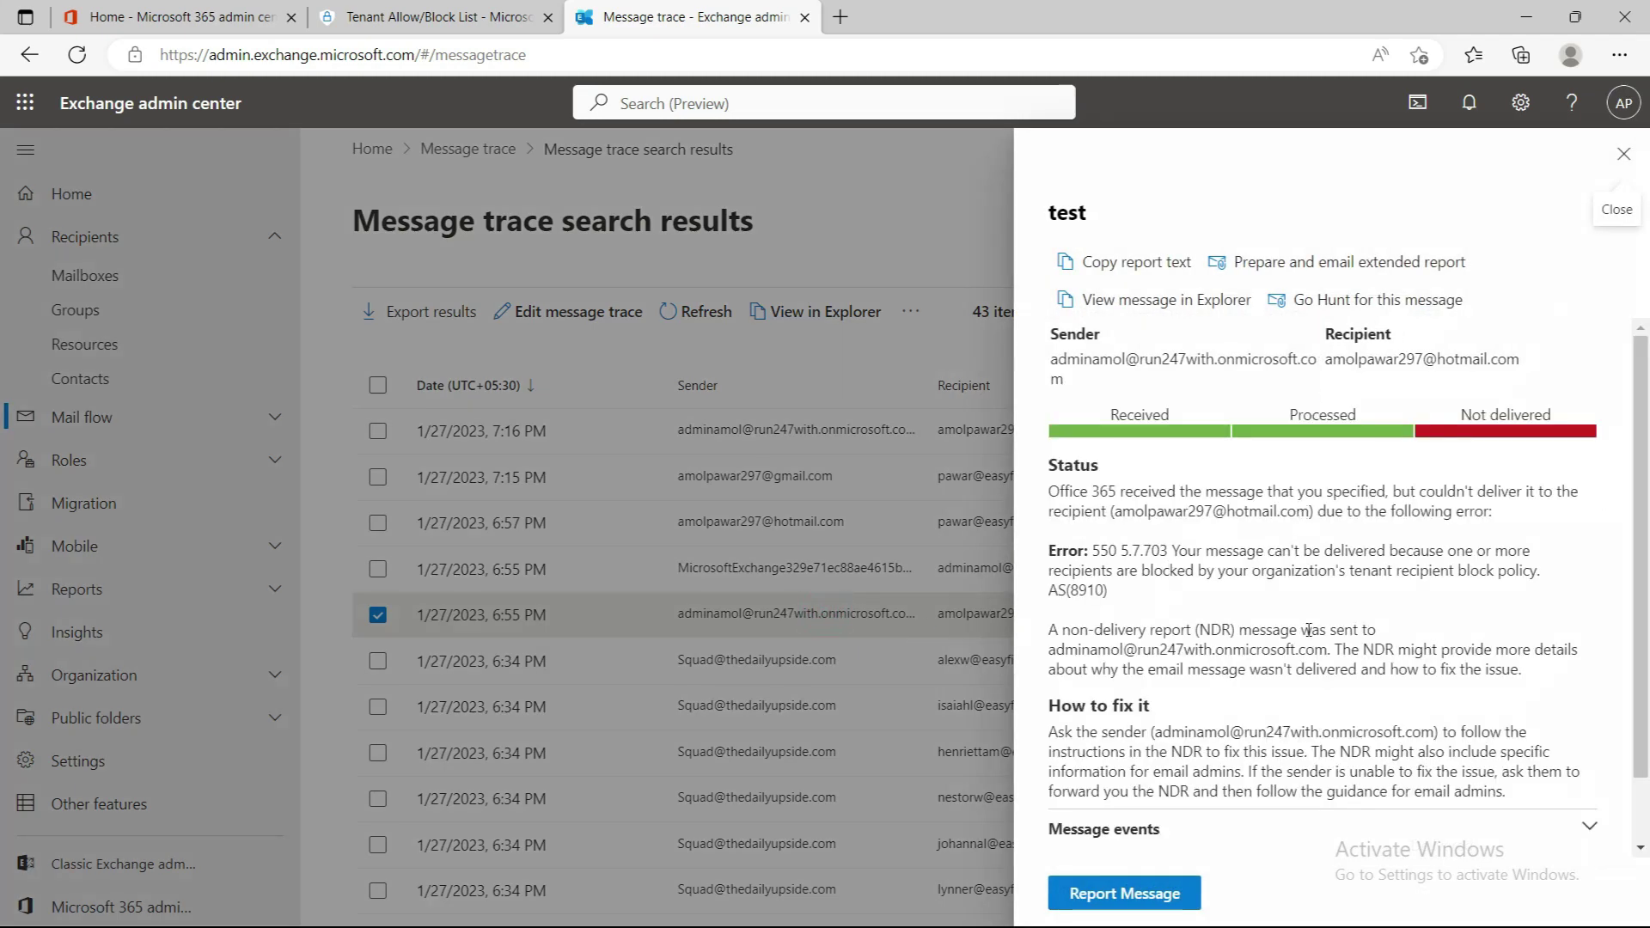
scroll(1326, 609, down, 1)
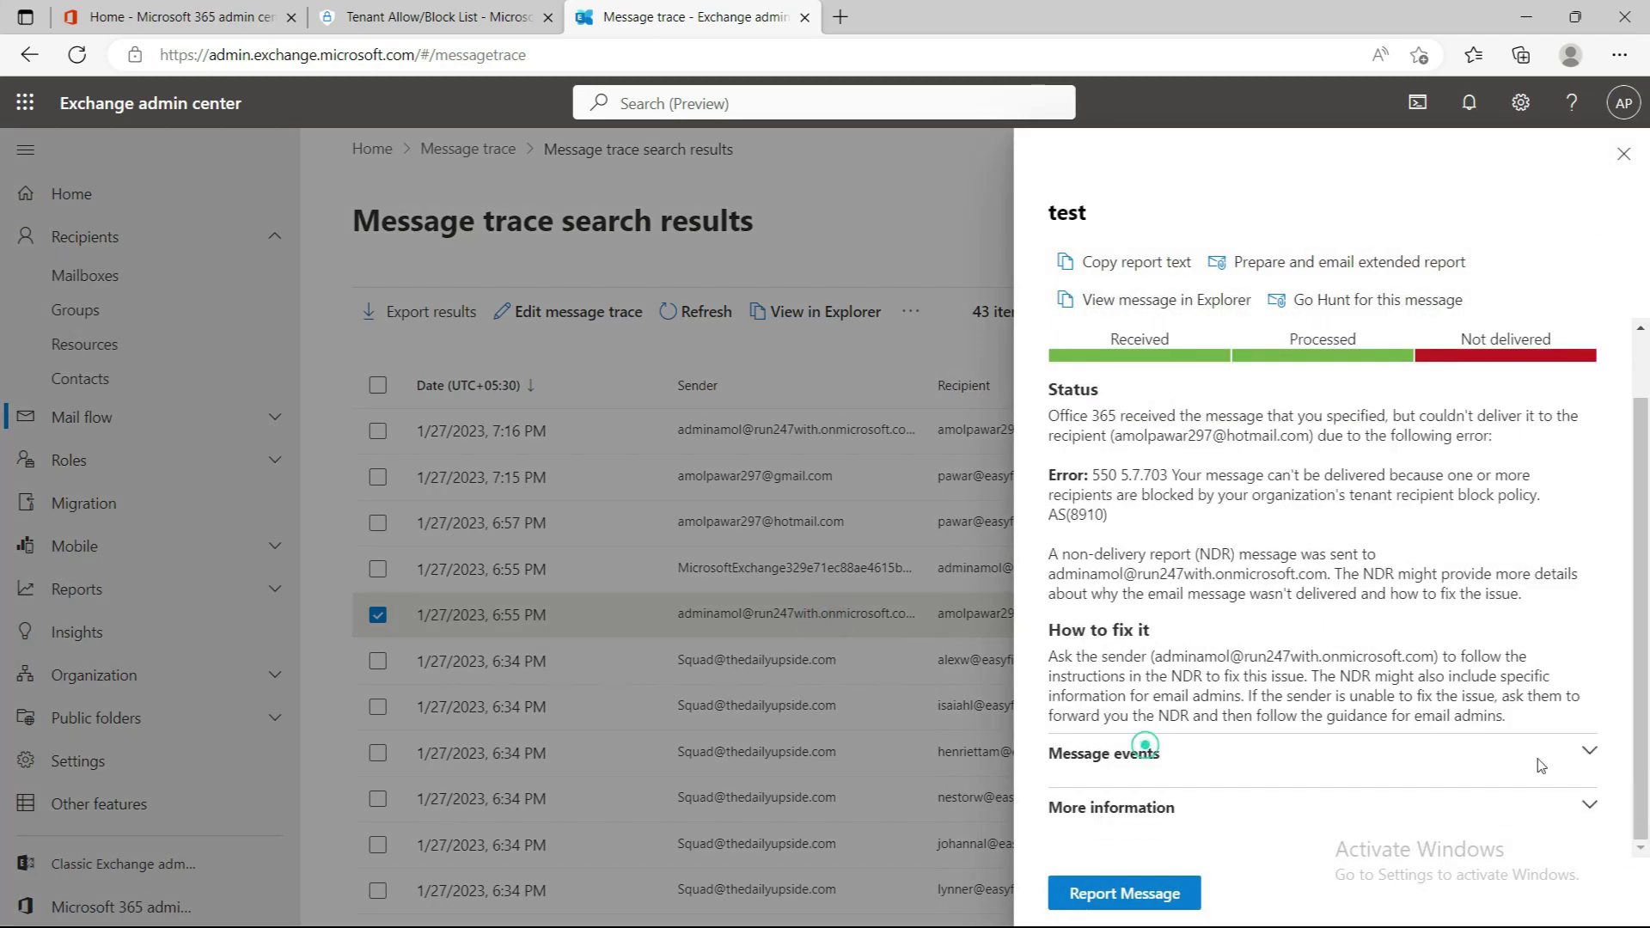
click(1588, 751)
scroll(1582, 851, down, 3)
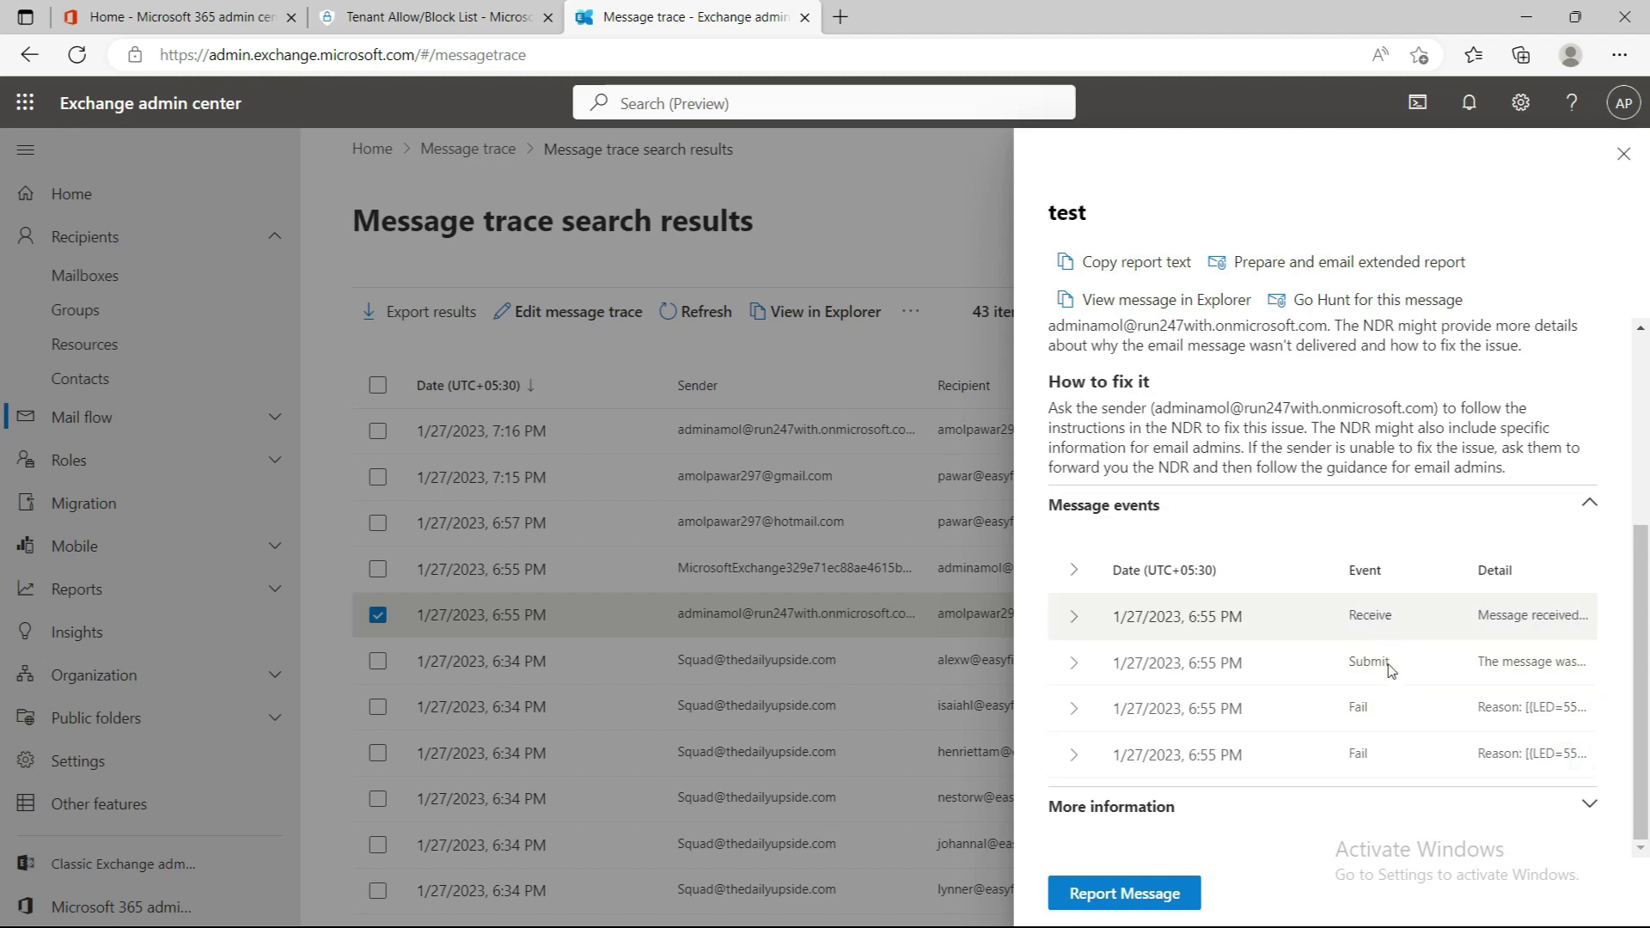
scroll(1251, 533, up, 4)
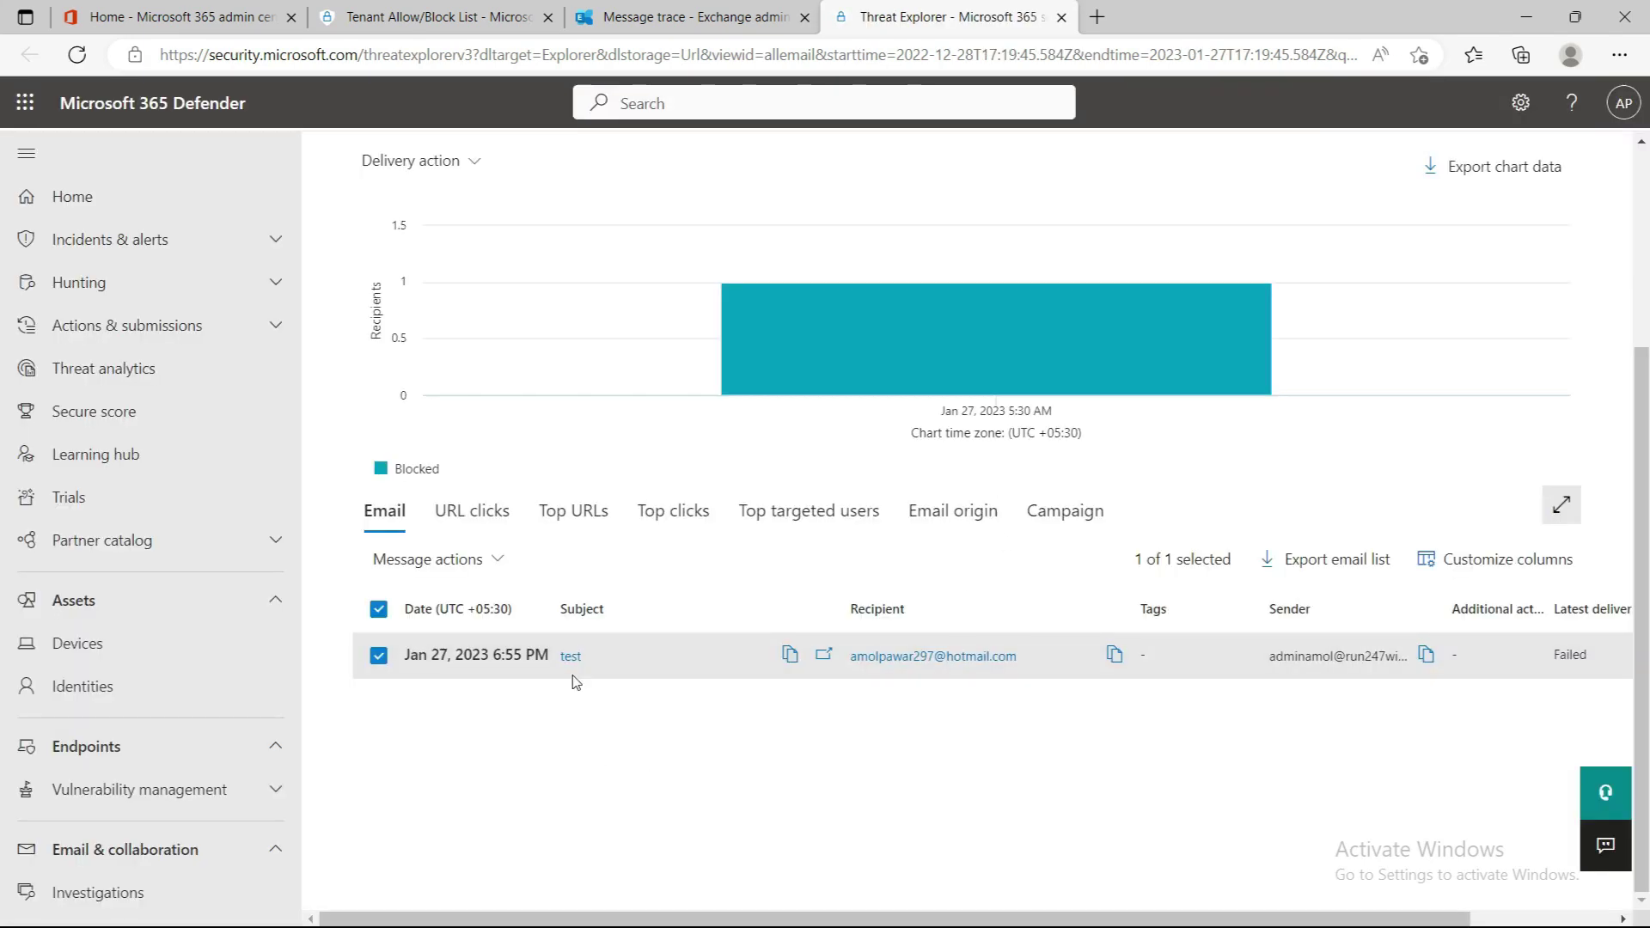
click(574, 664)
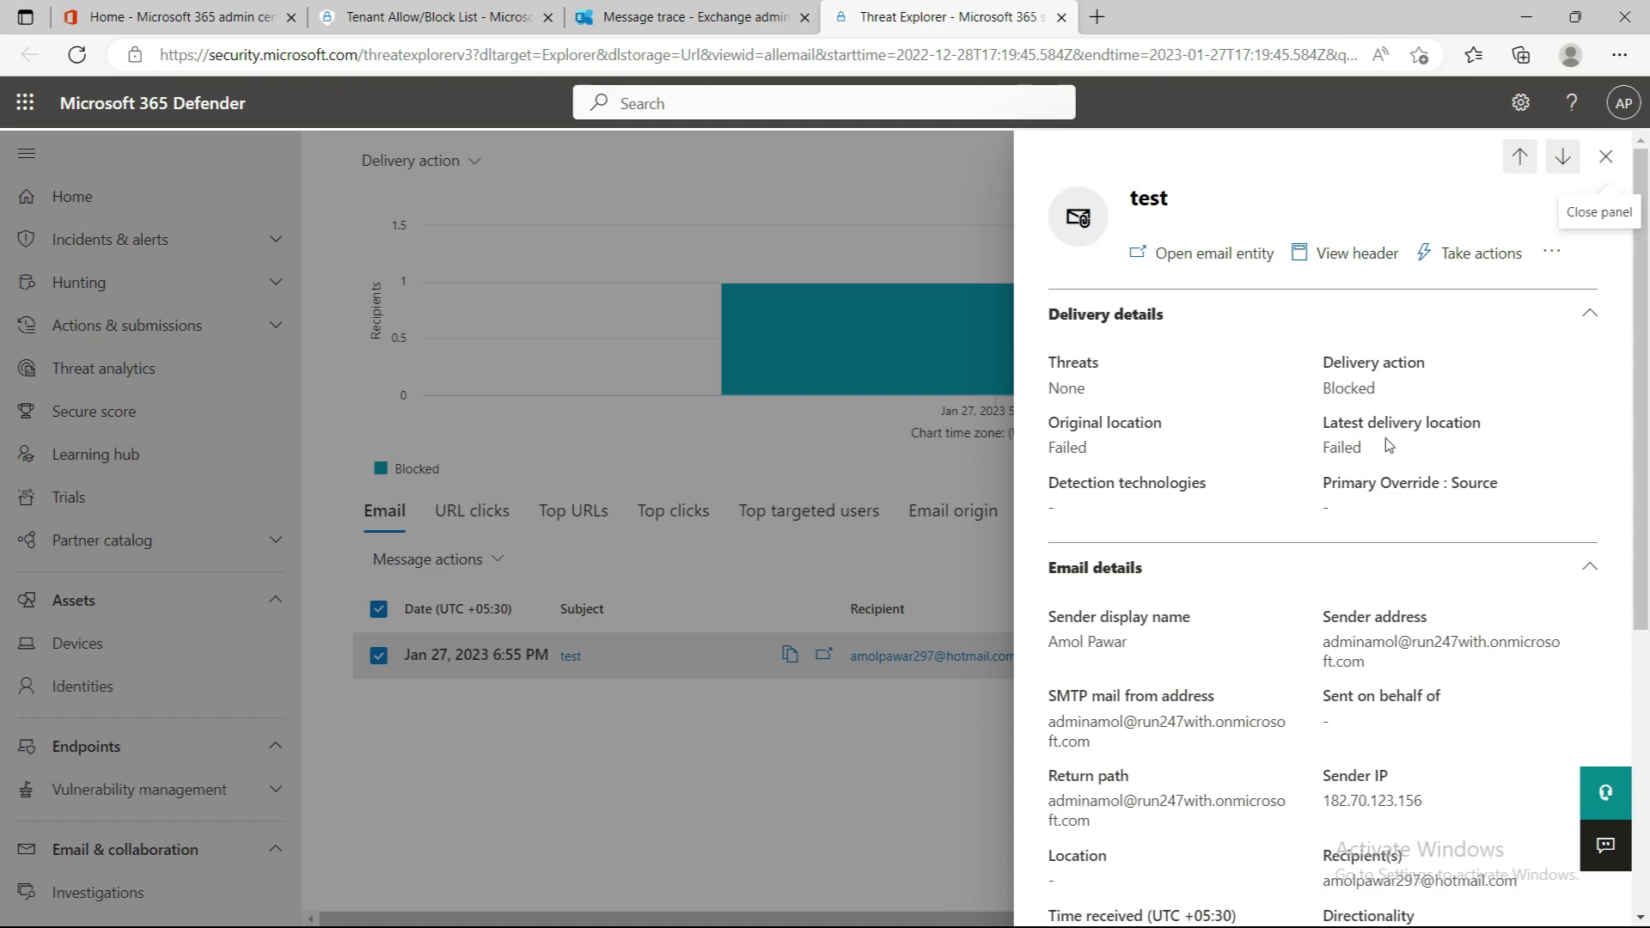
scroll(1383, 481, down, 5)
scroll(1354, 553, up, 5)
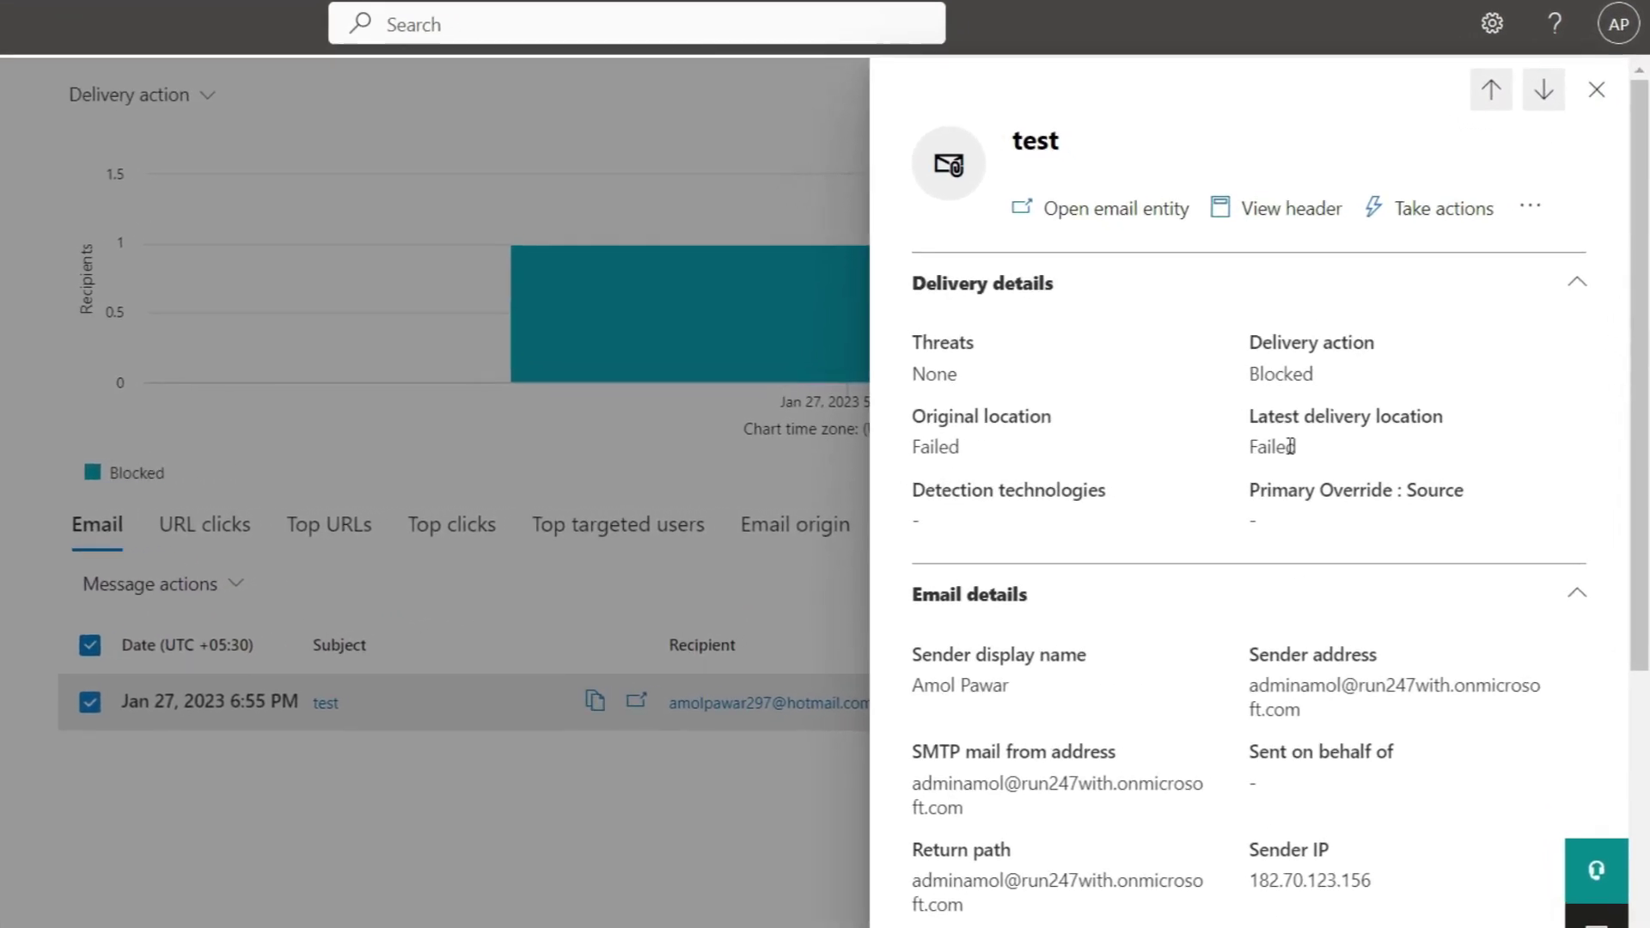
scroll(1238, 756, down, 4)
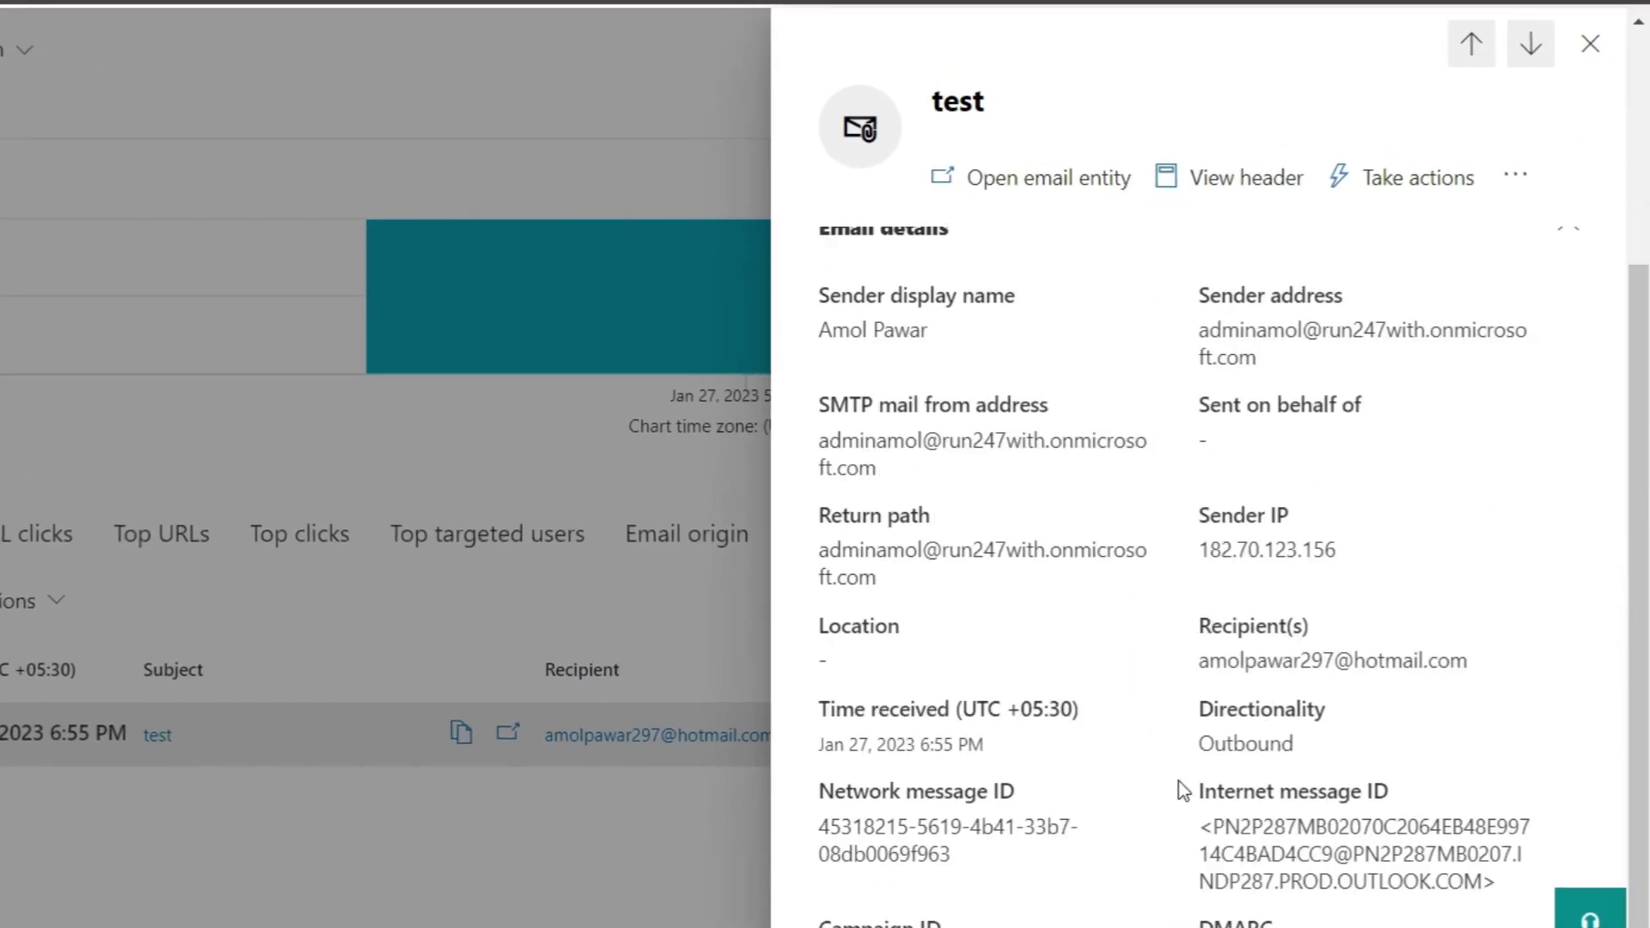
scroll(1160, 730, down, 2)
scroll(1289, 615, down, 2)
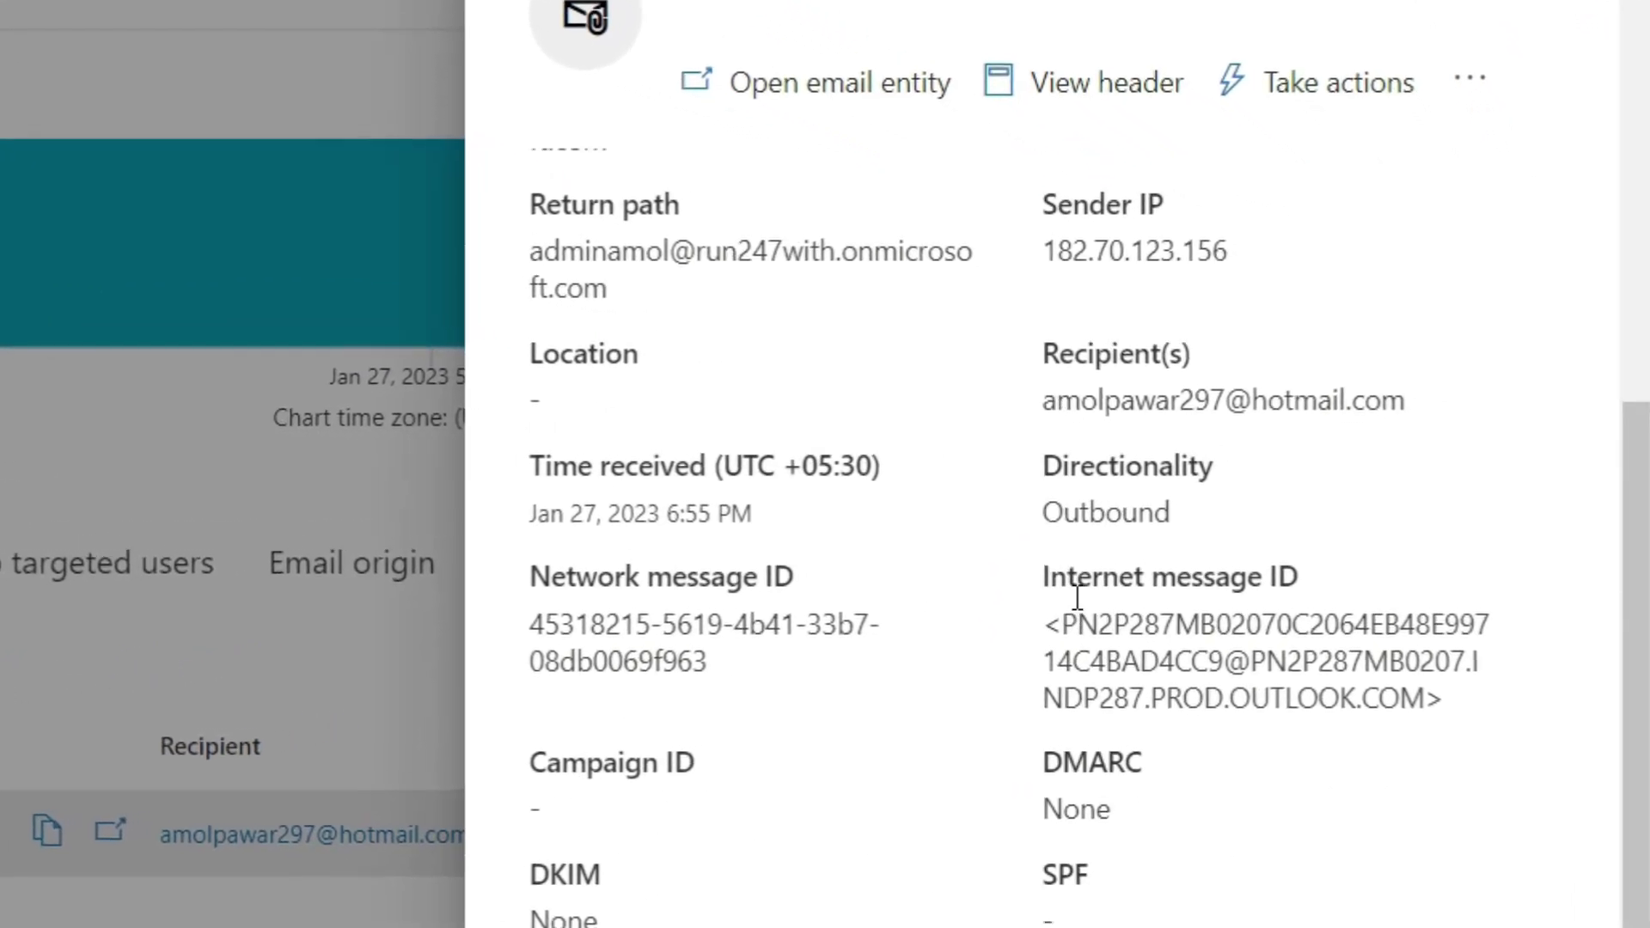
scroll(1077, 595, up, 8)
click(1603, 155)
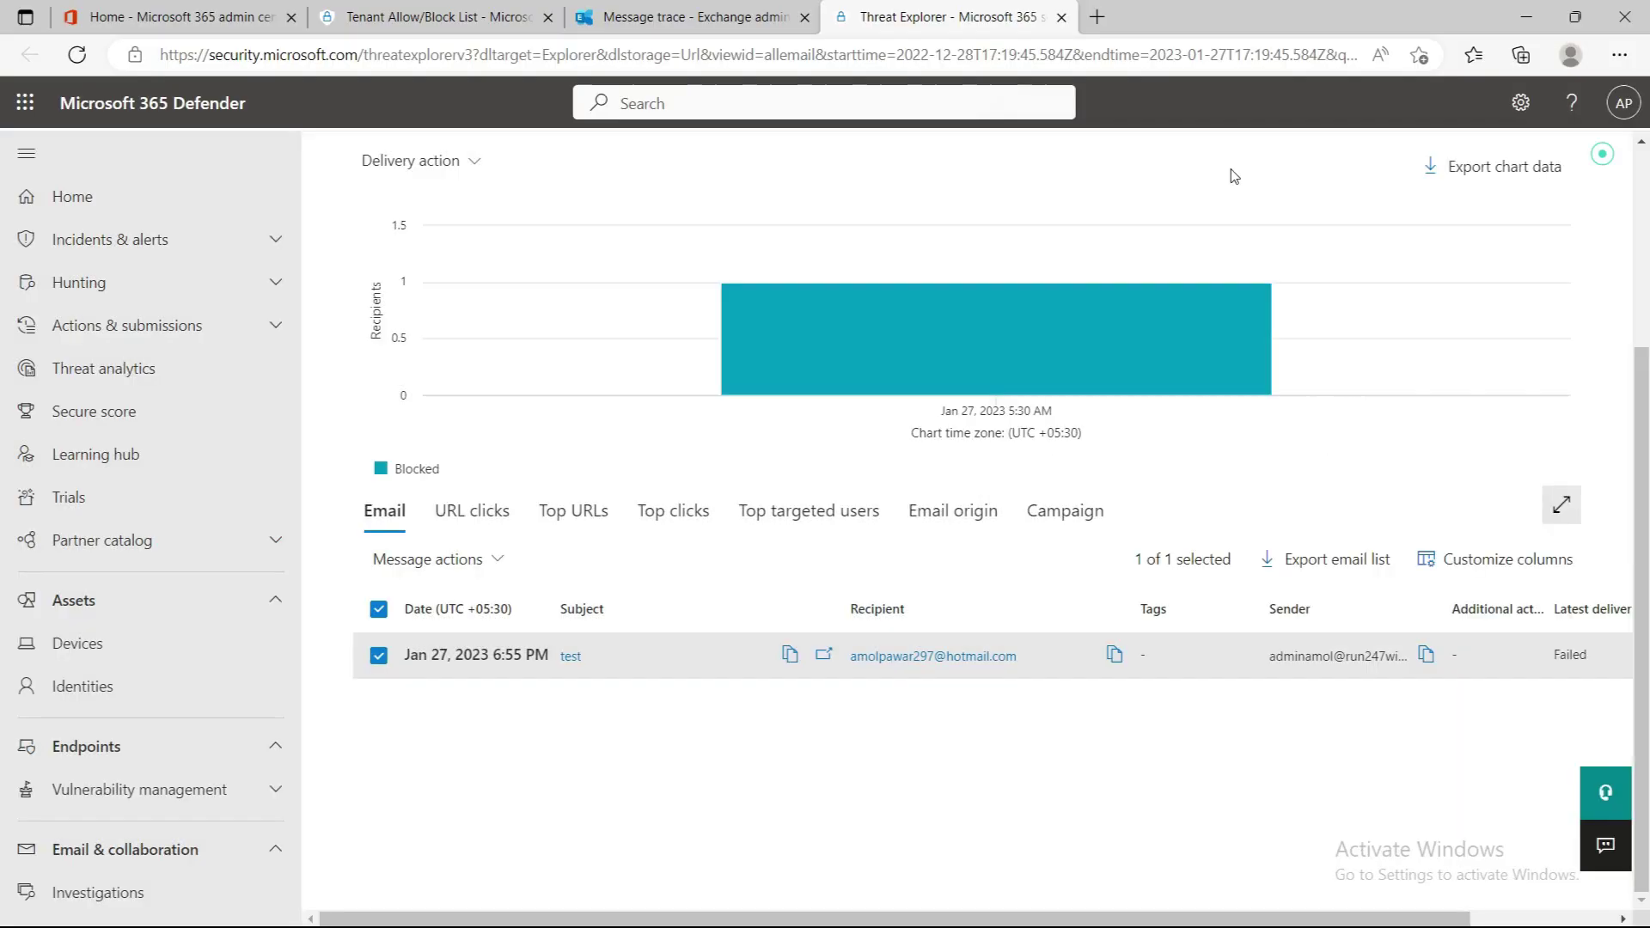
click(670, 28)
Open the quarantined 6:57 PM message's trace details, review them, and look it up in Threat Explorer
click(722, 540)
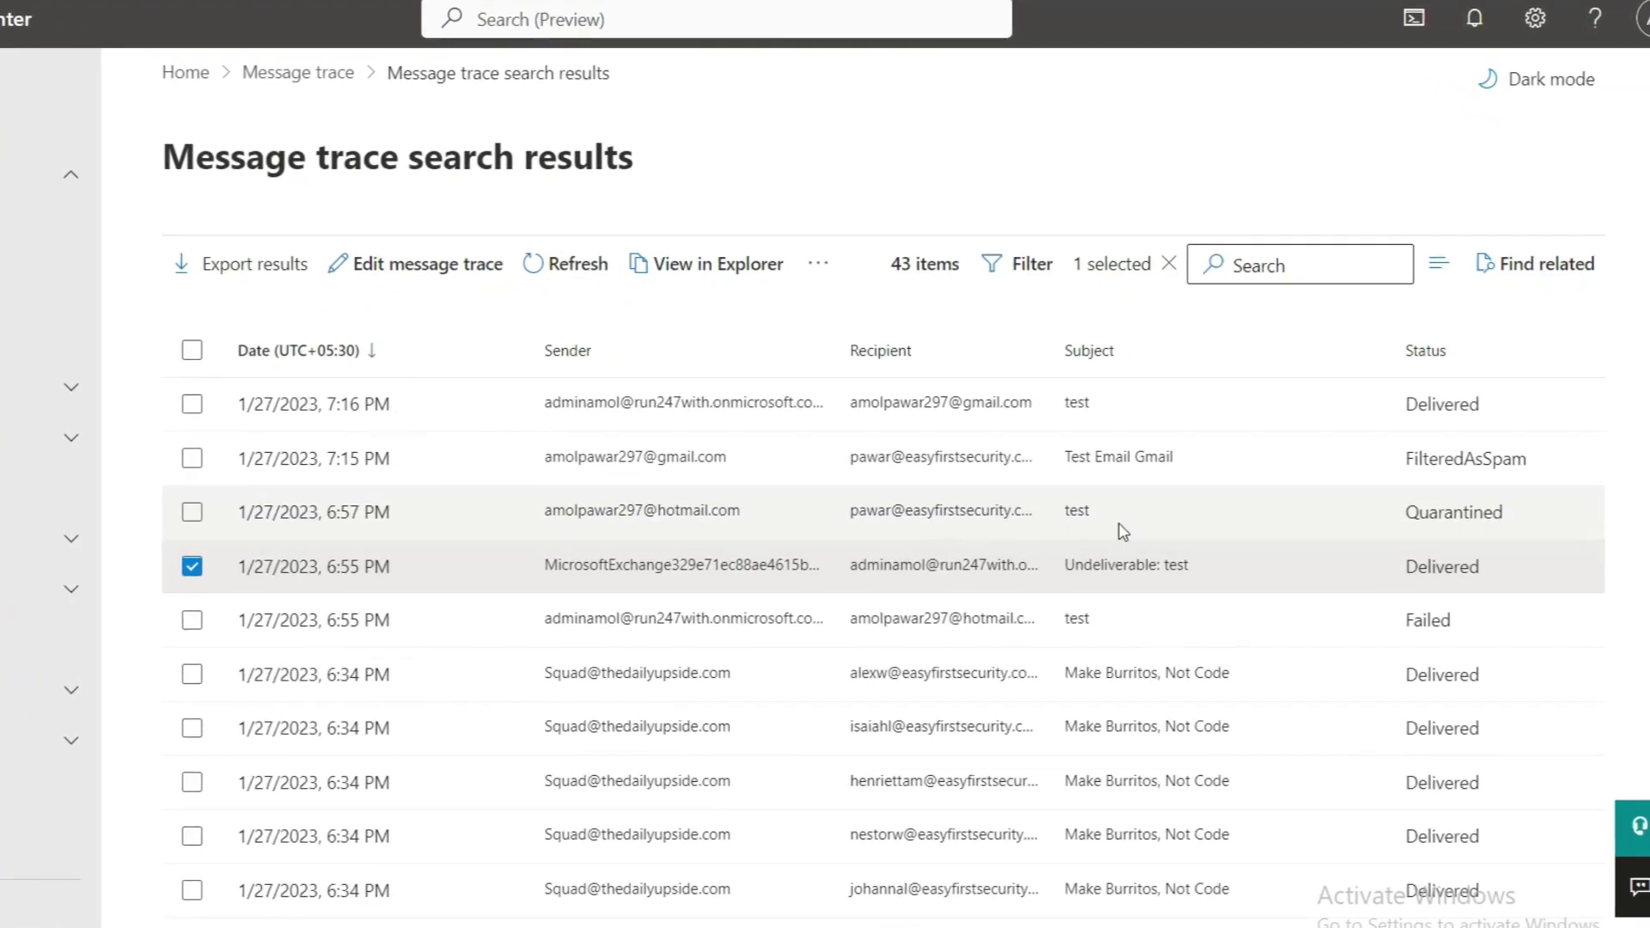
click(700, 513)
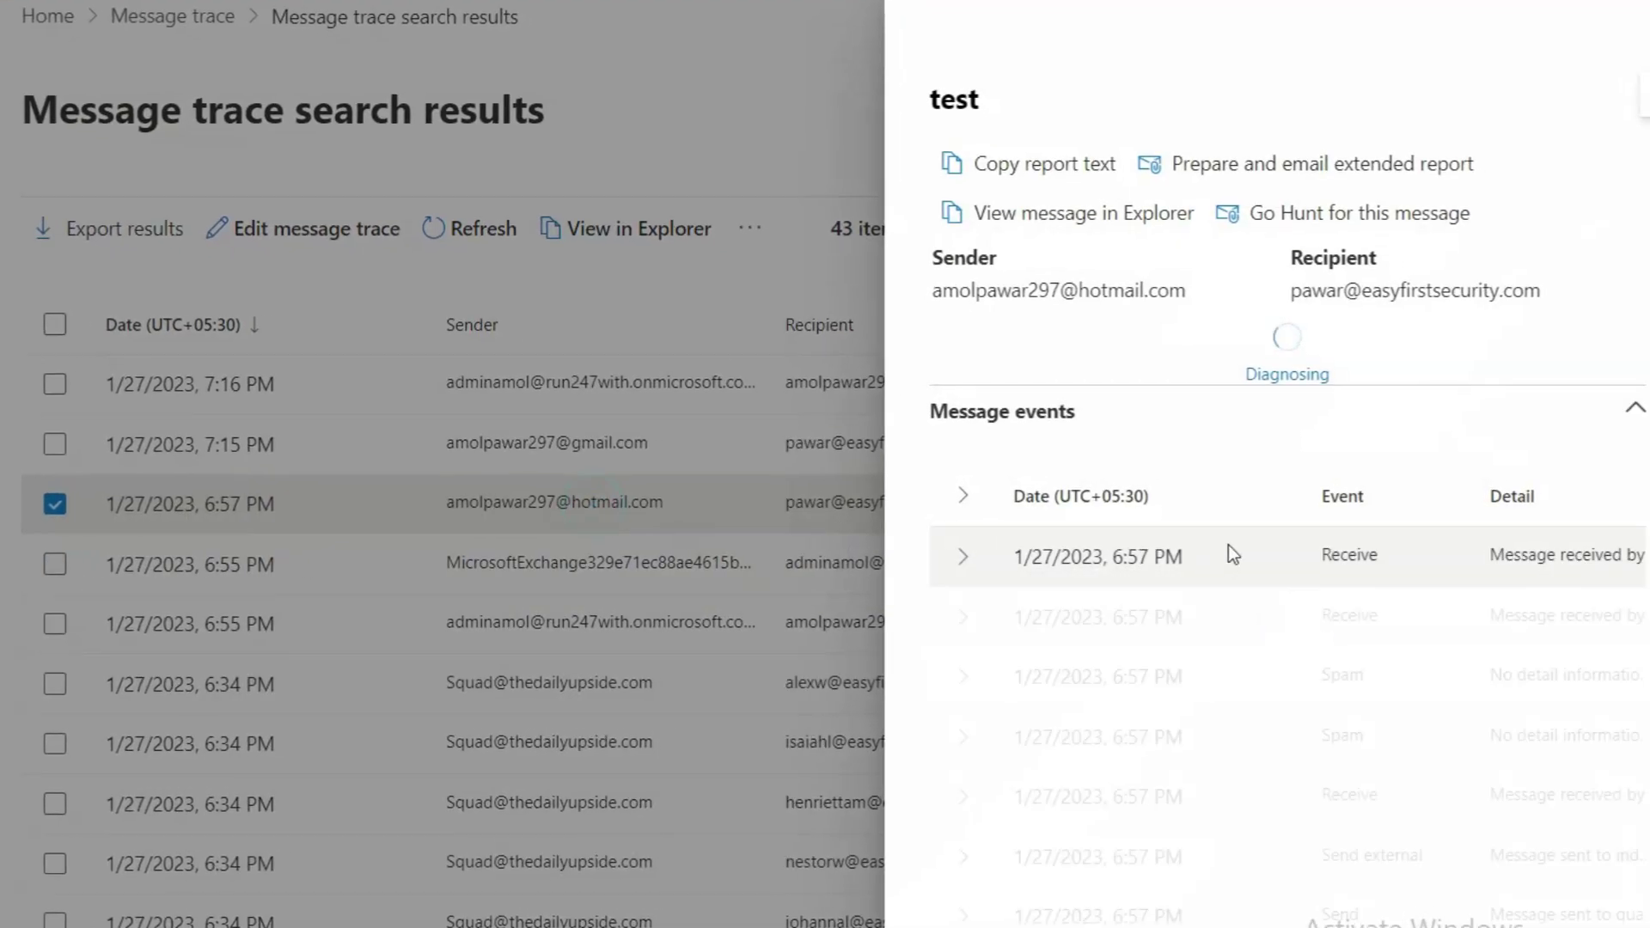
scroll(1291, 681, down, 3)
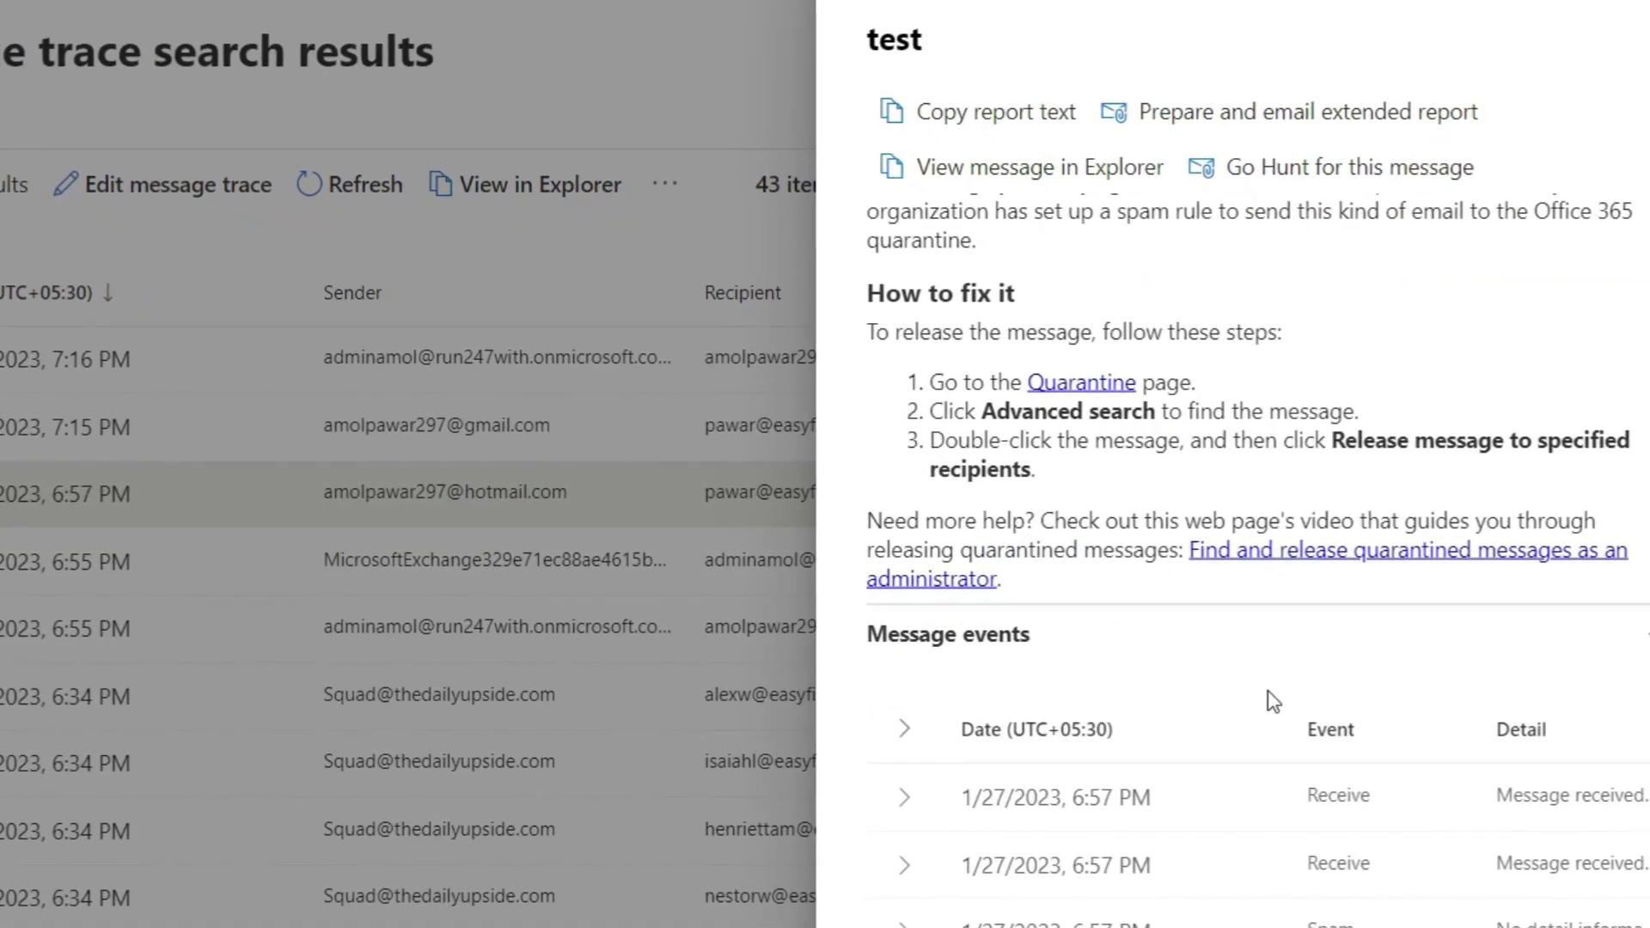
scroll(1267, 689, down, 4)
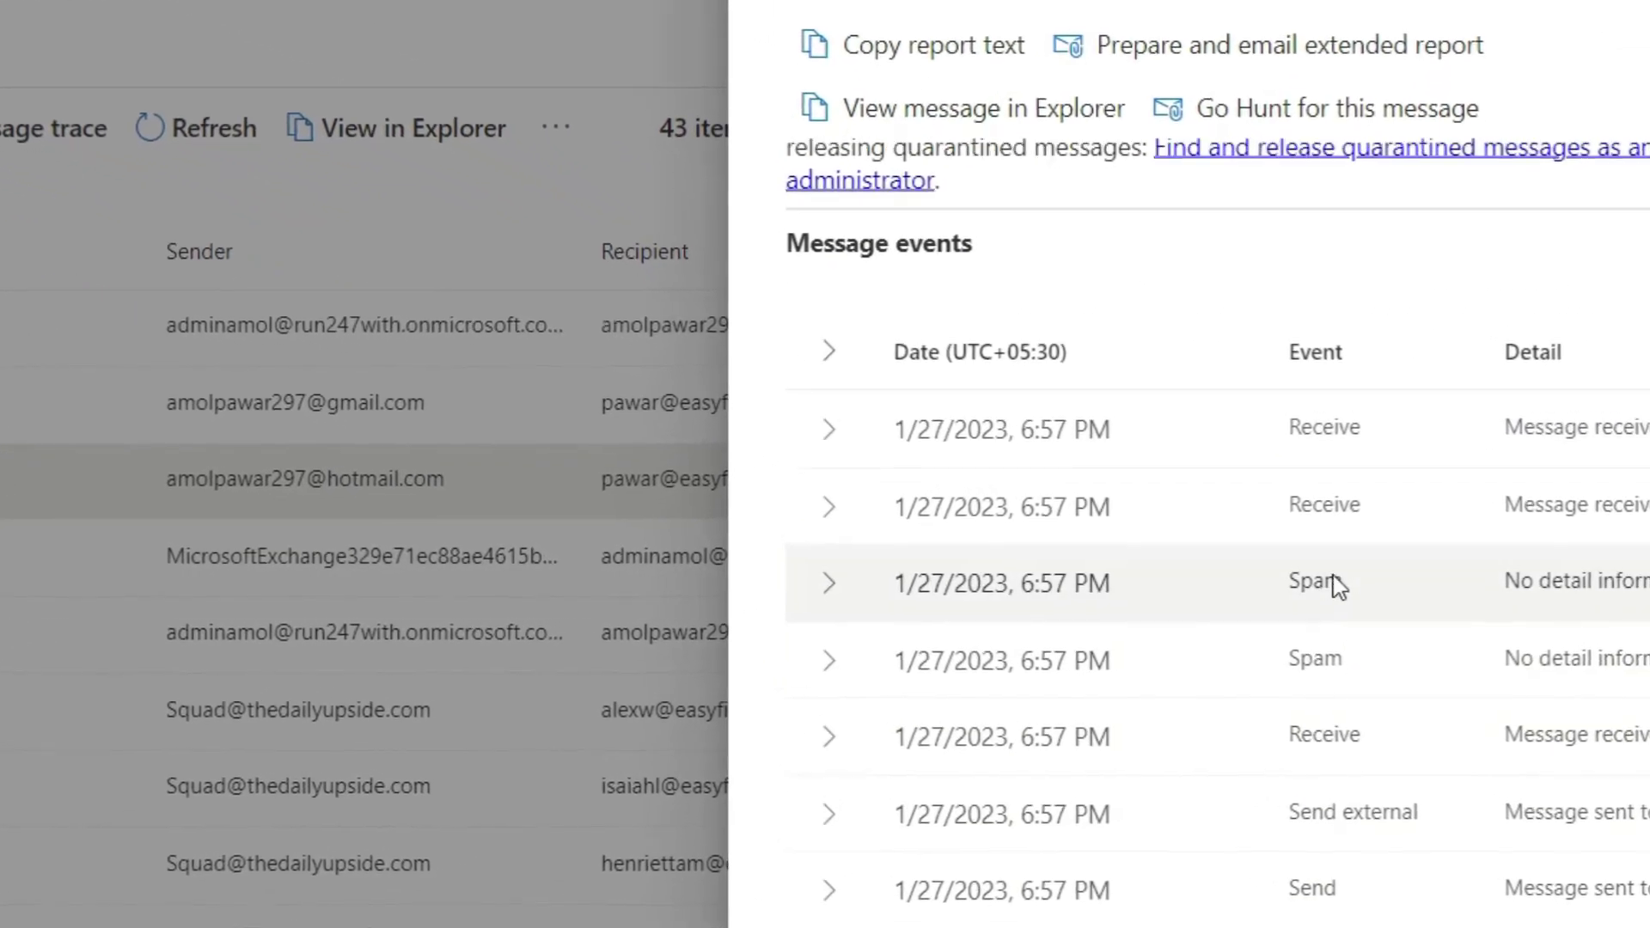
scroll(1338, 587, up, 6)
scroll(1117, 516, down, 4)
scroll(1039, 475, up, 4)
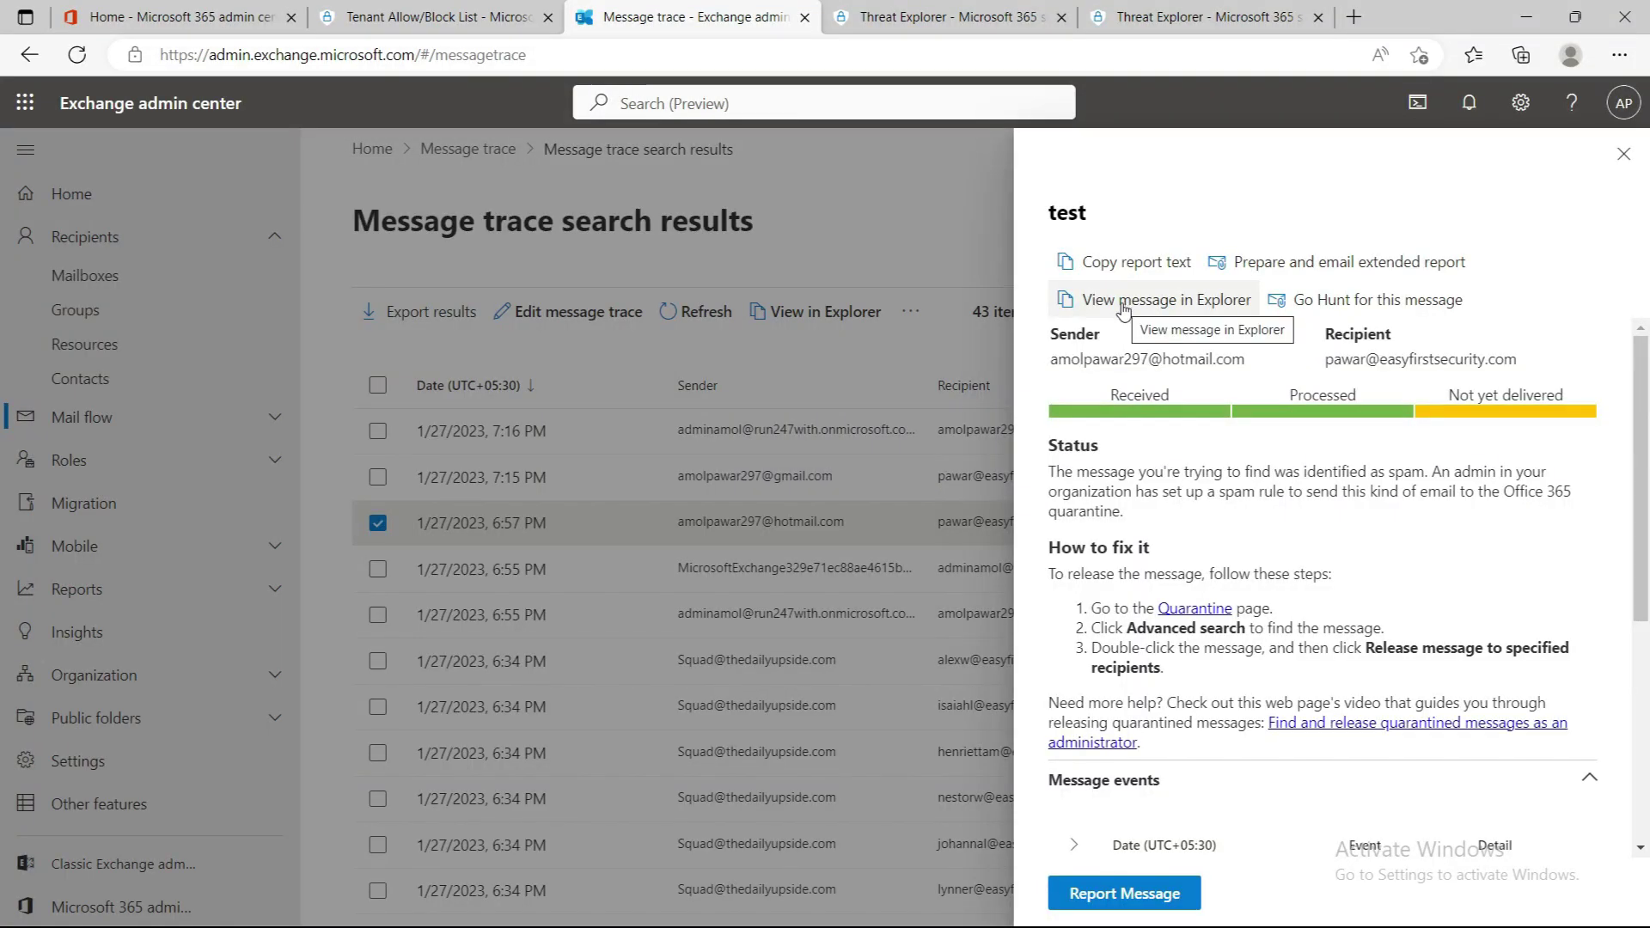
click(1122, 301)
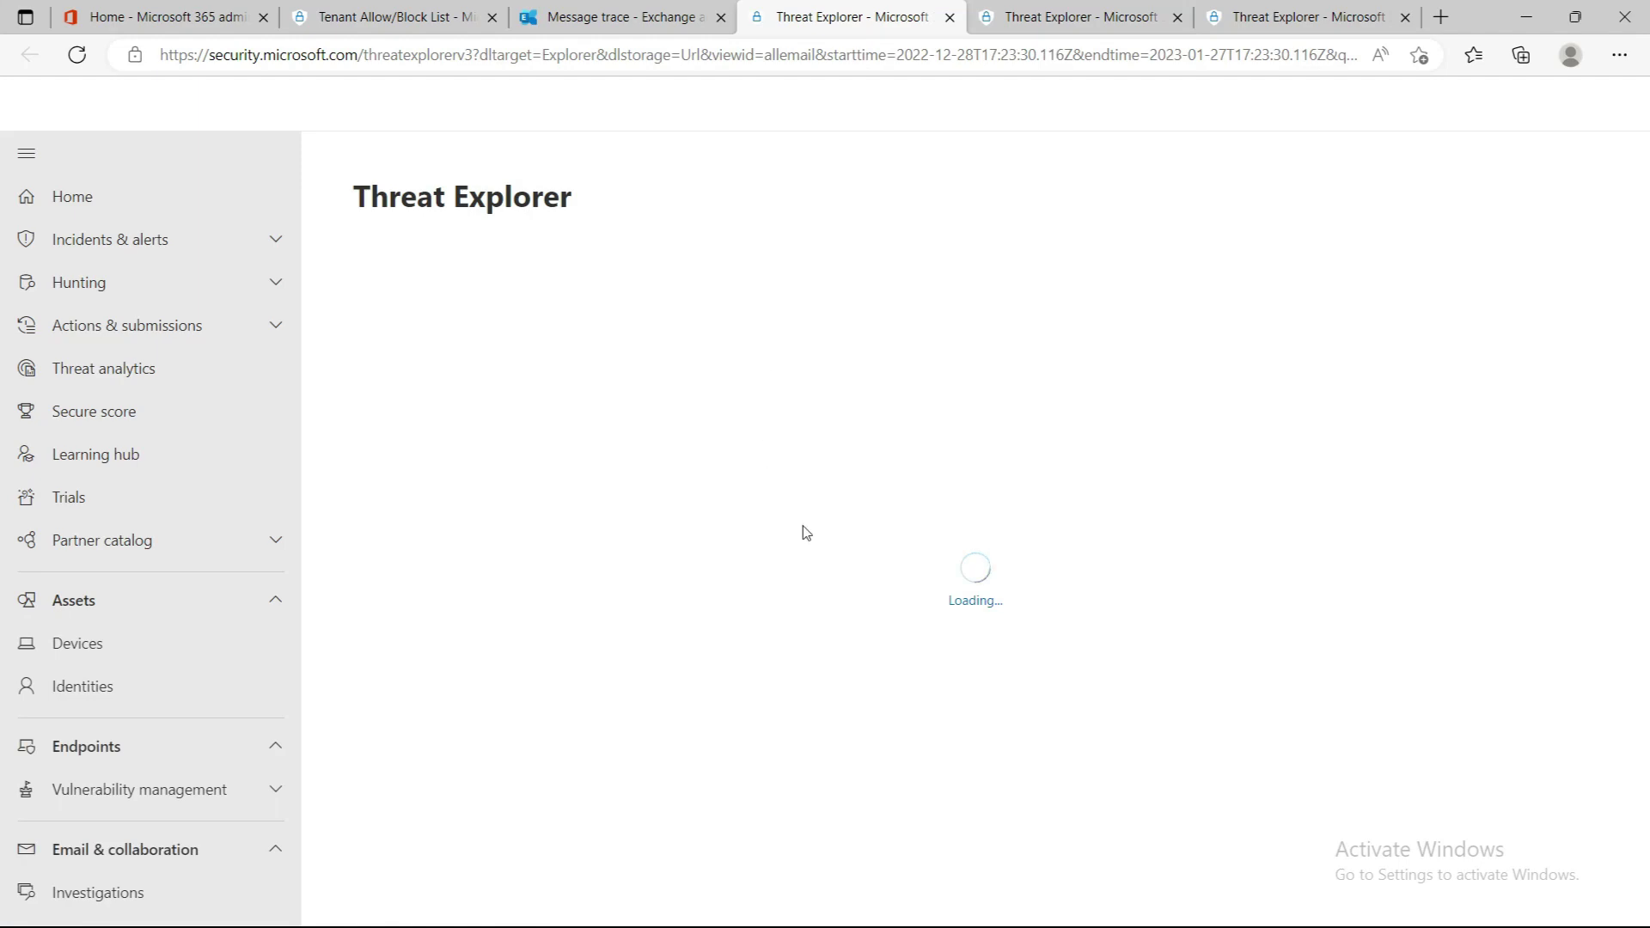
Confirm in Threat Explorer the 6:57 PM test's override source is the Tenant Allow/Block List sender block
scroll(770, 601, down, 5)
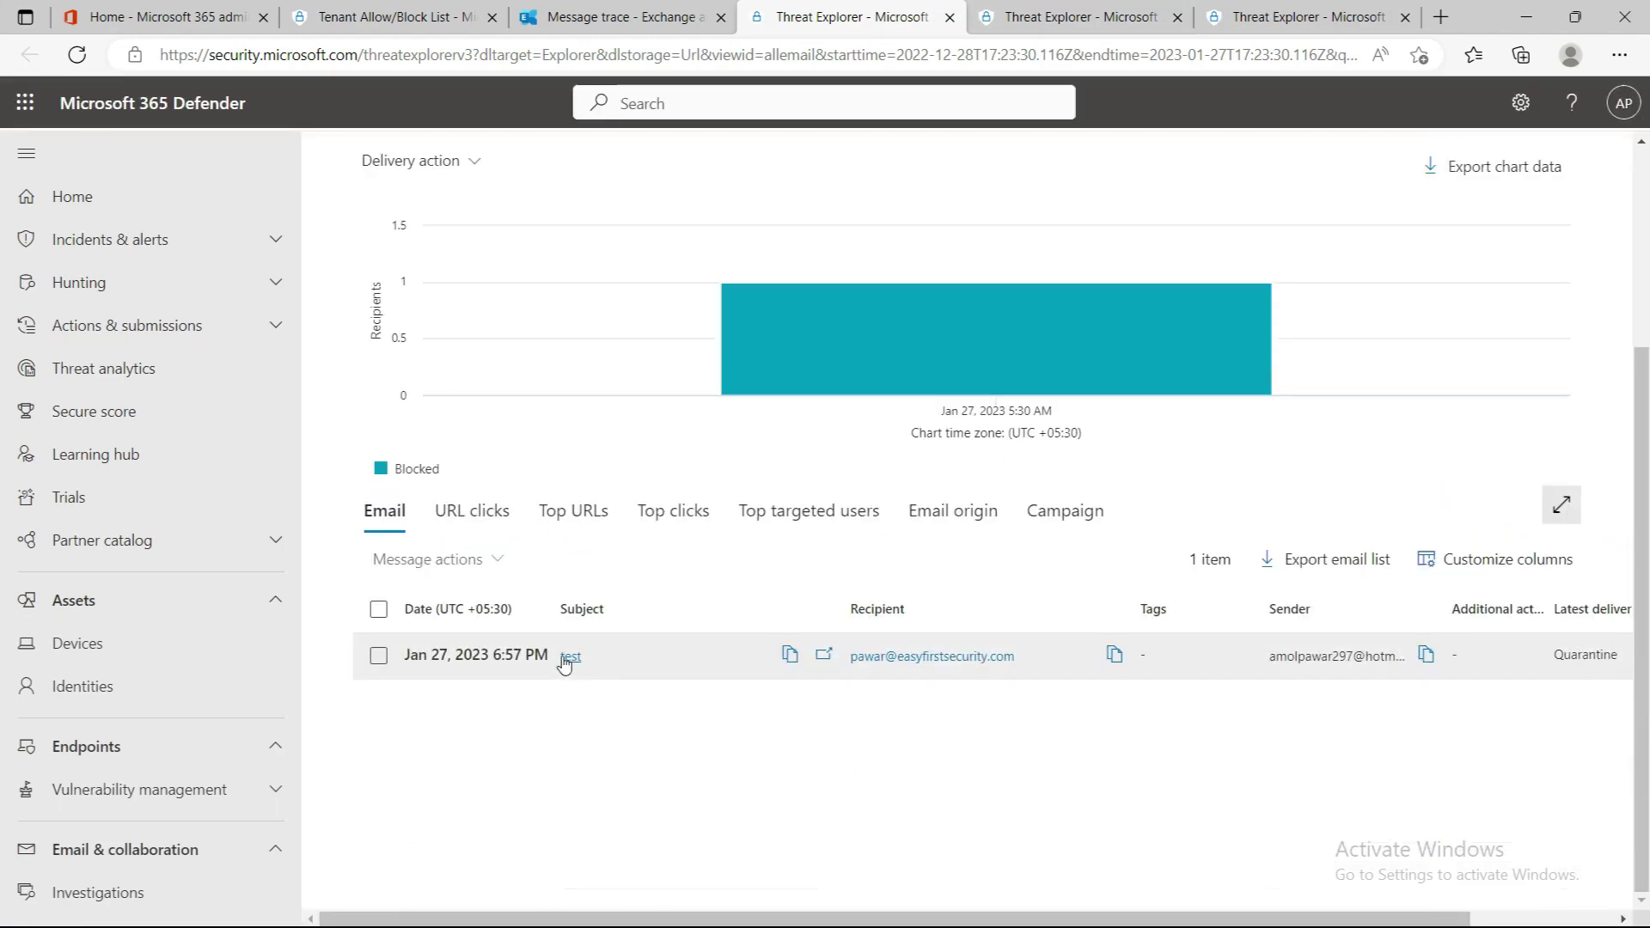
click(569, 657)
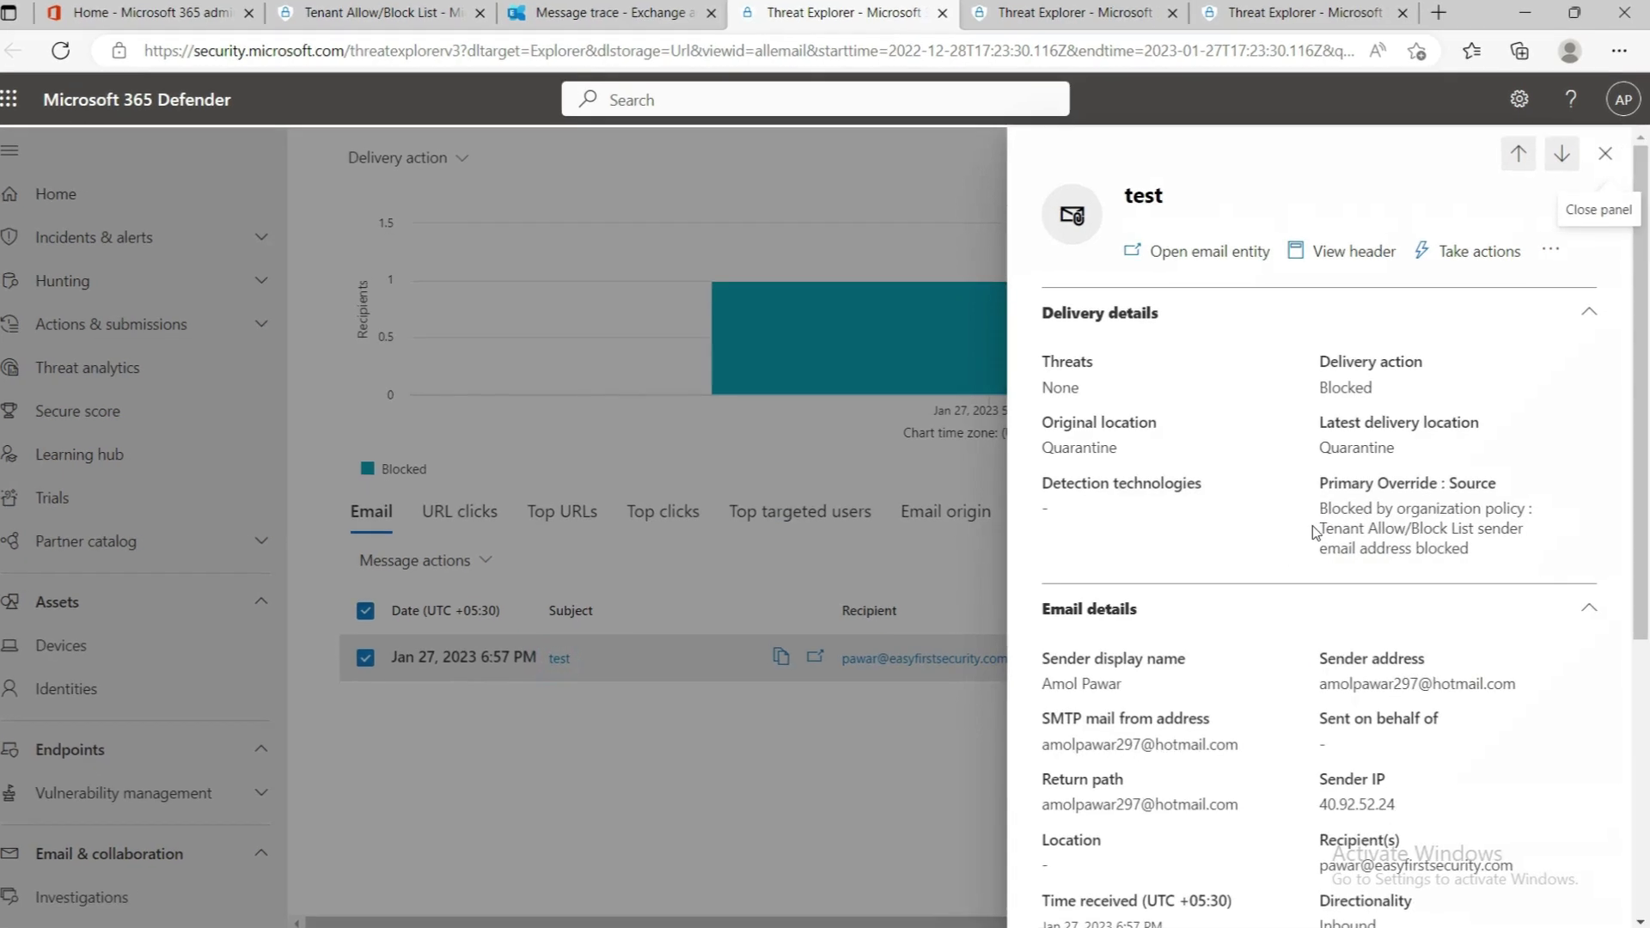
drag(1326, 507, 1359, 509)
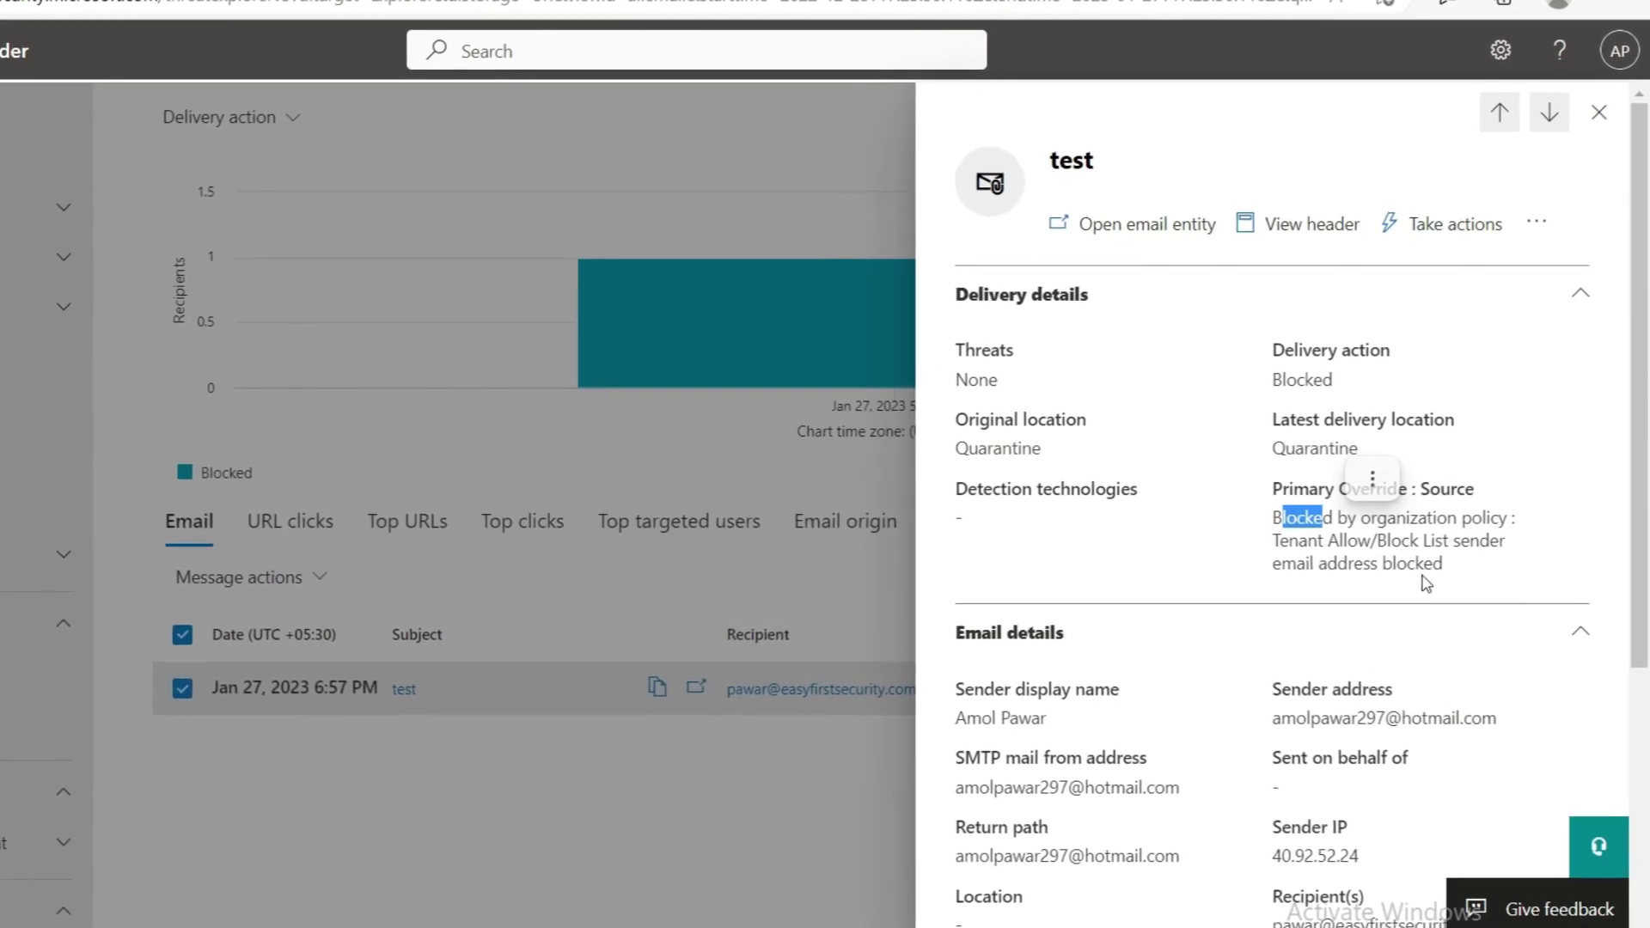
drag(1431, 567, 1246, 529)
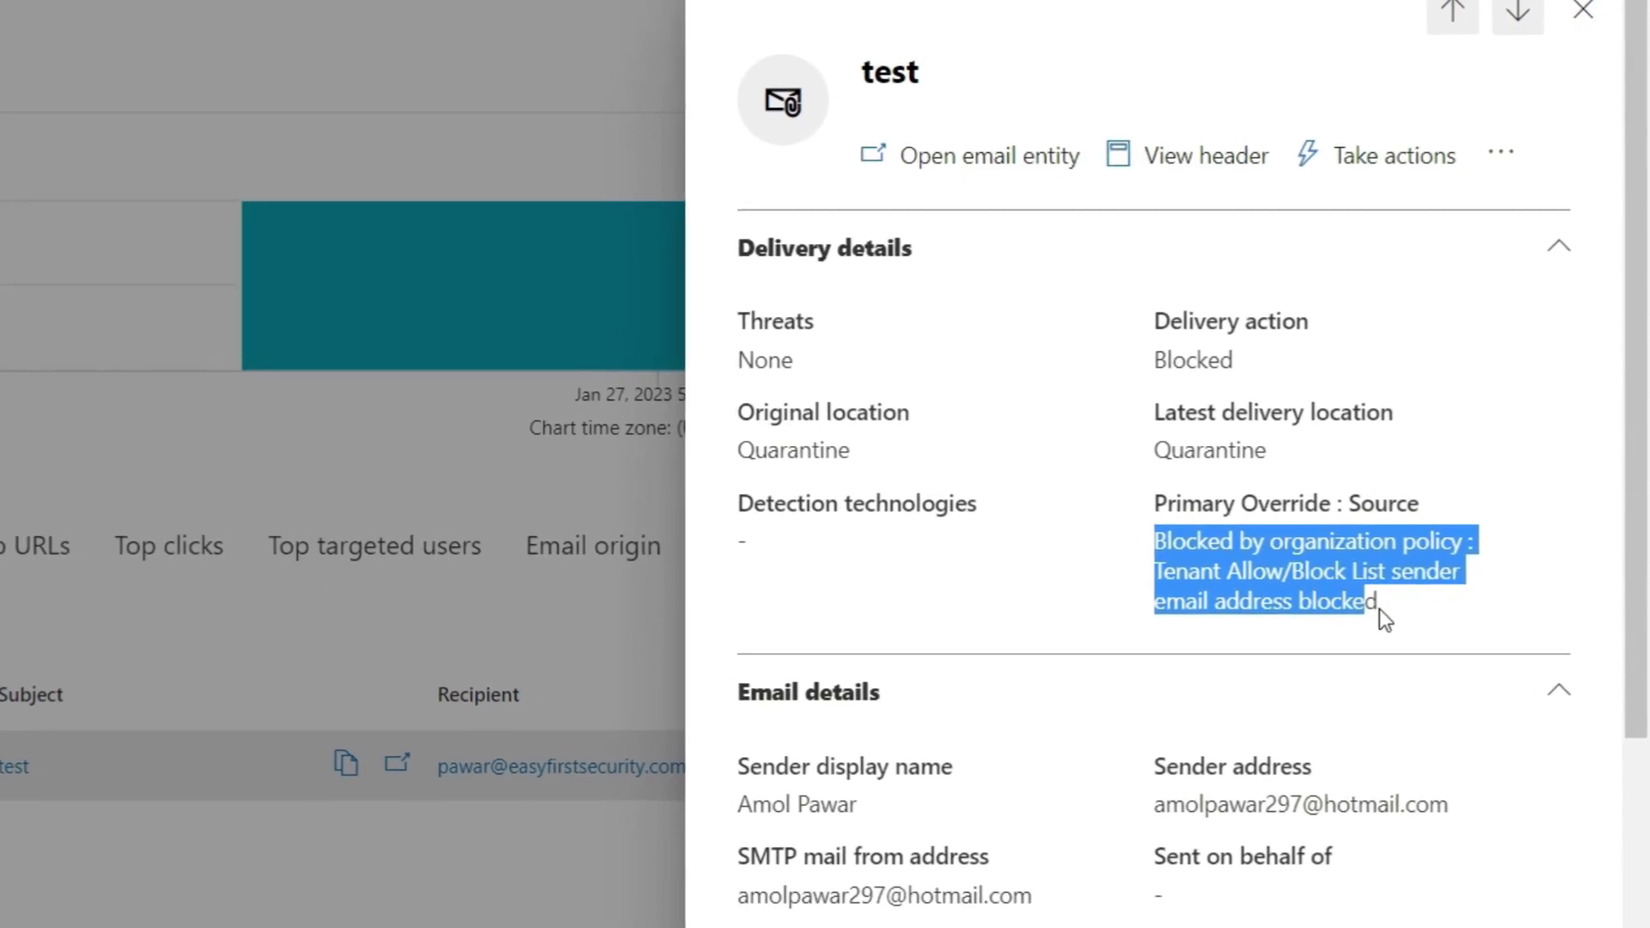
scroll(1206, 750, down, 4)
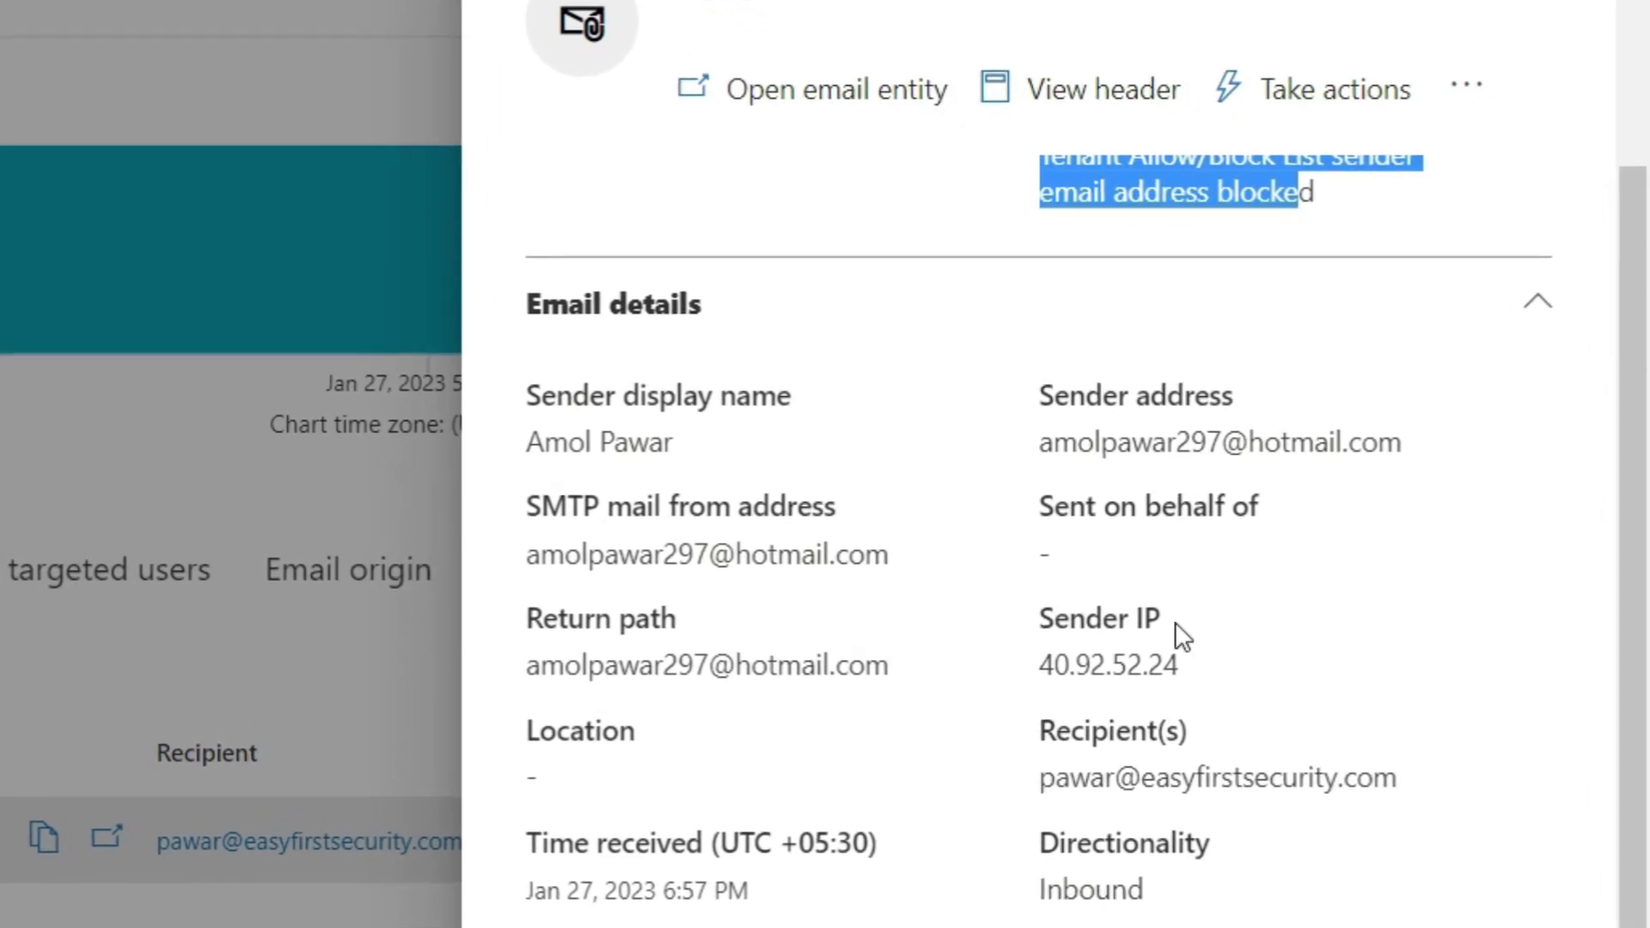
scroll(1178, 637, up, 4)
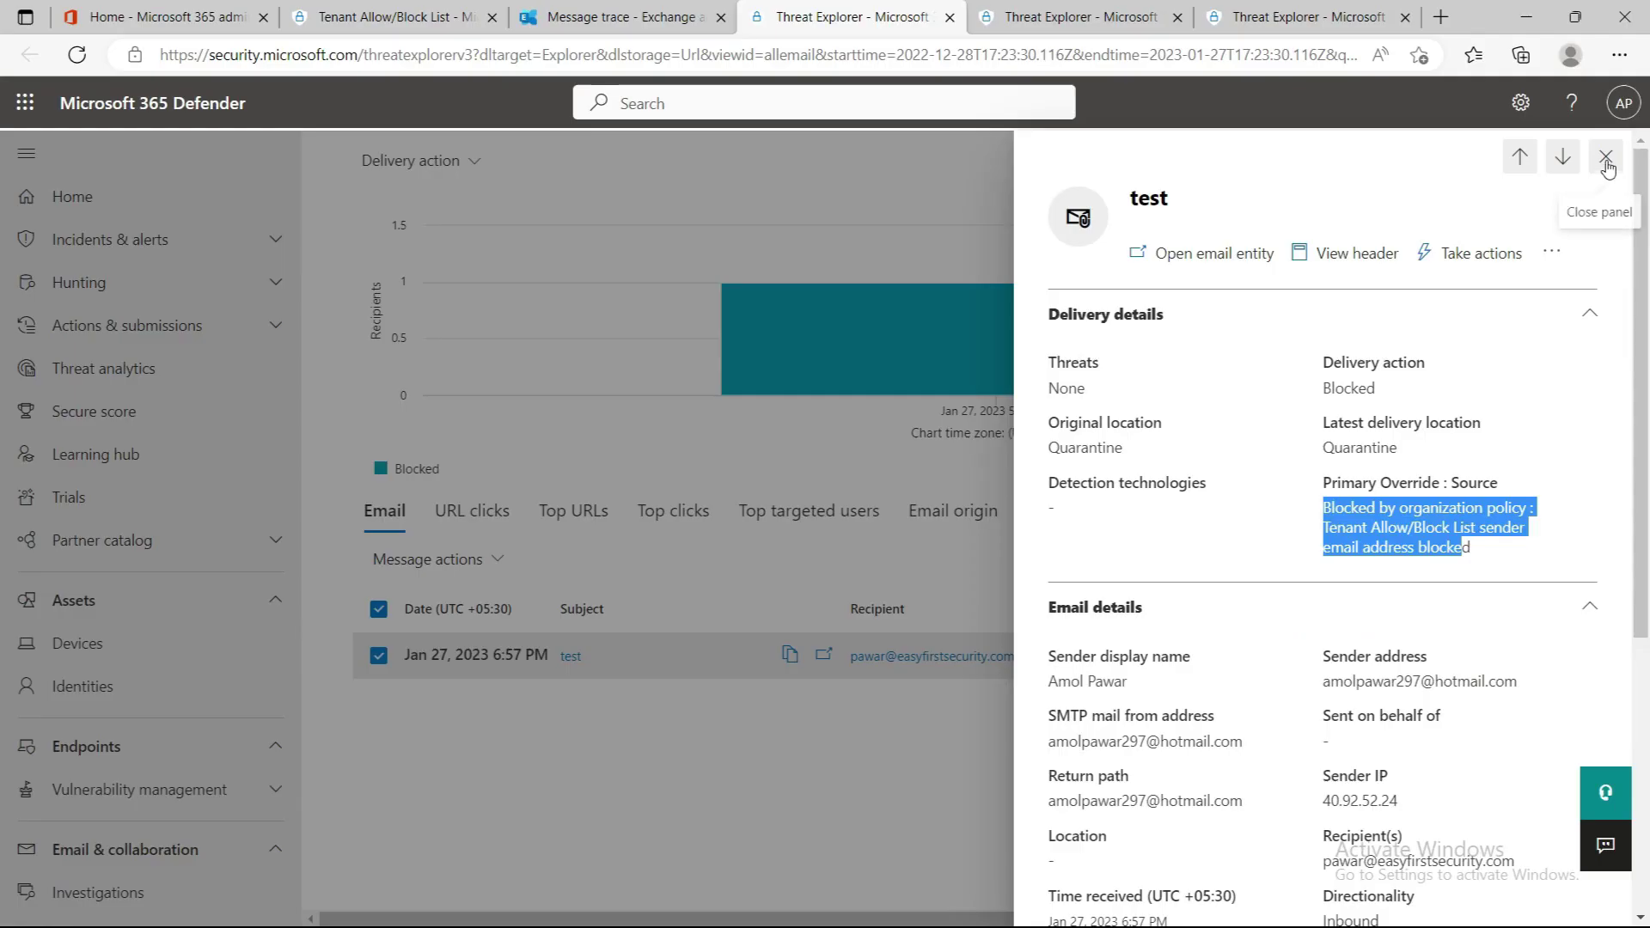
click(1606, 158)
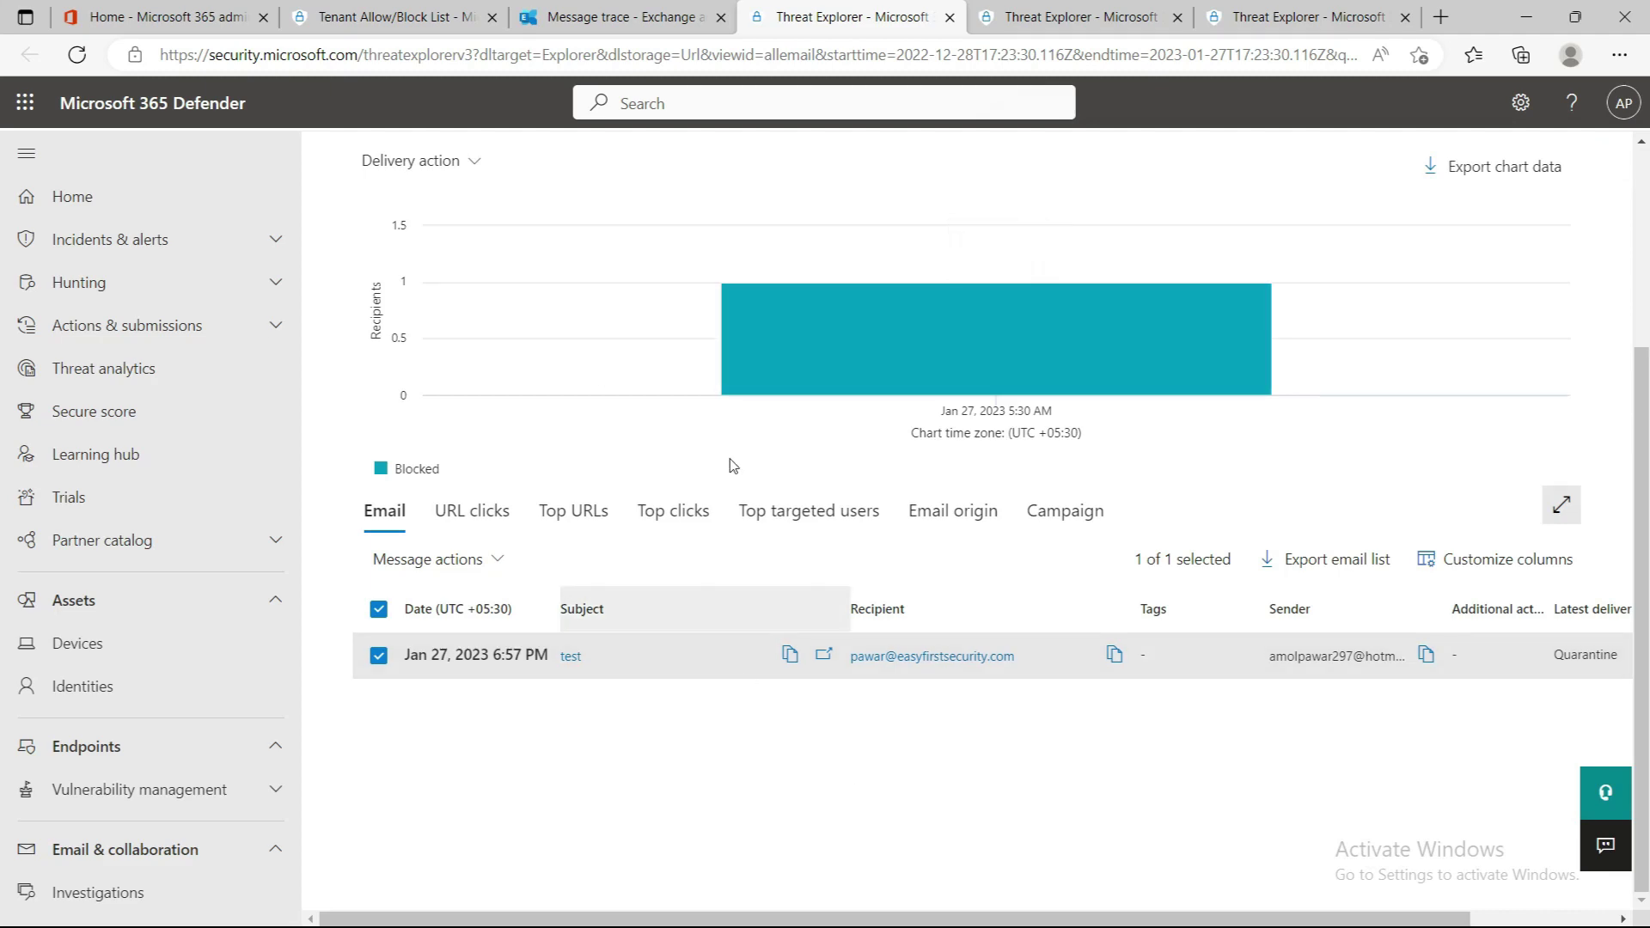
click(667, 26)
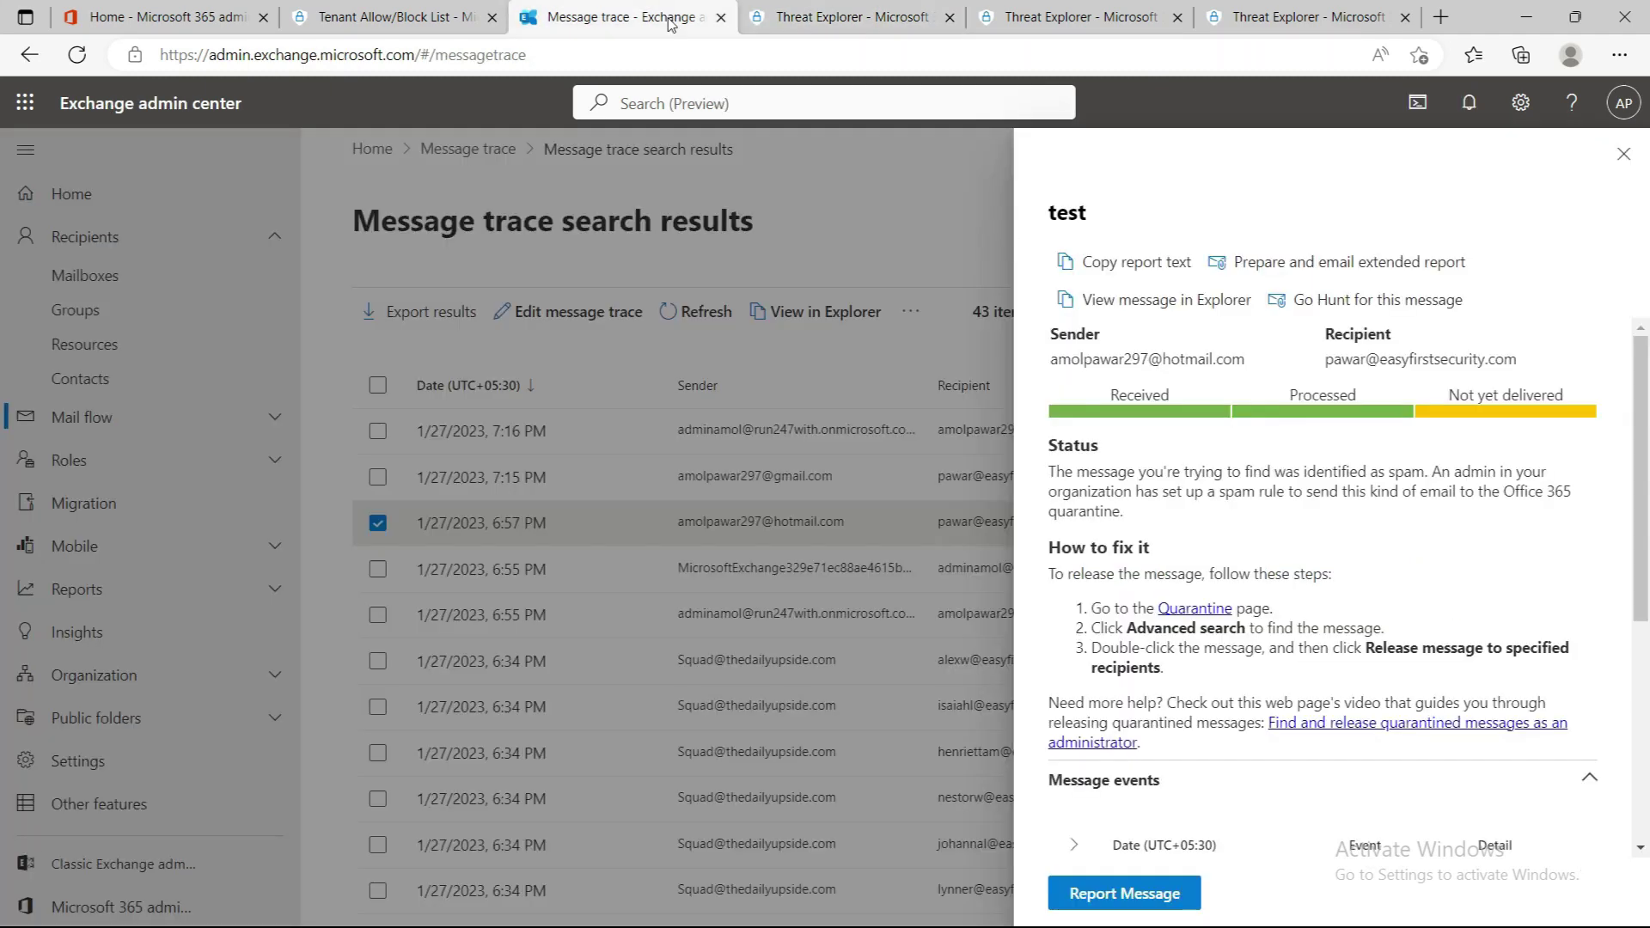
Close the trace details and return to Tenant Allow/Block Lists, still showing one blocked sender
click(1622, 159)
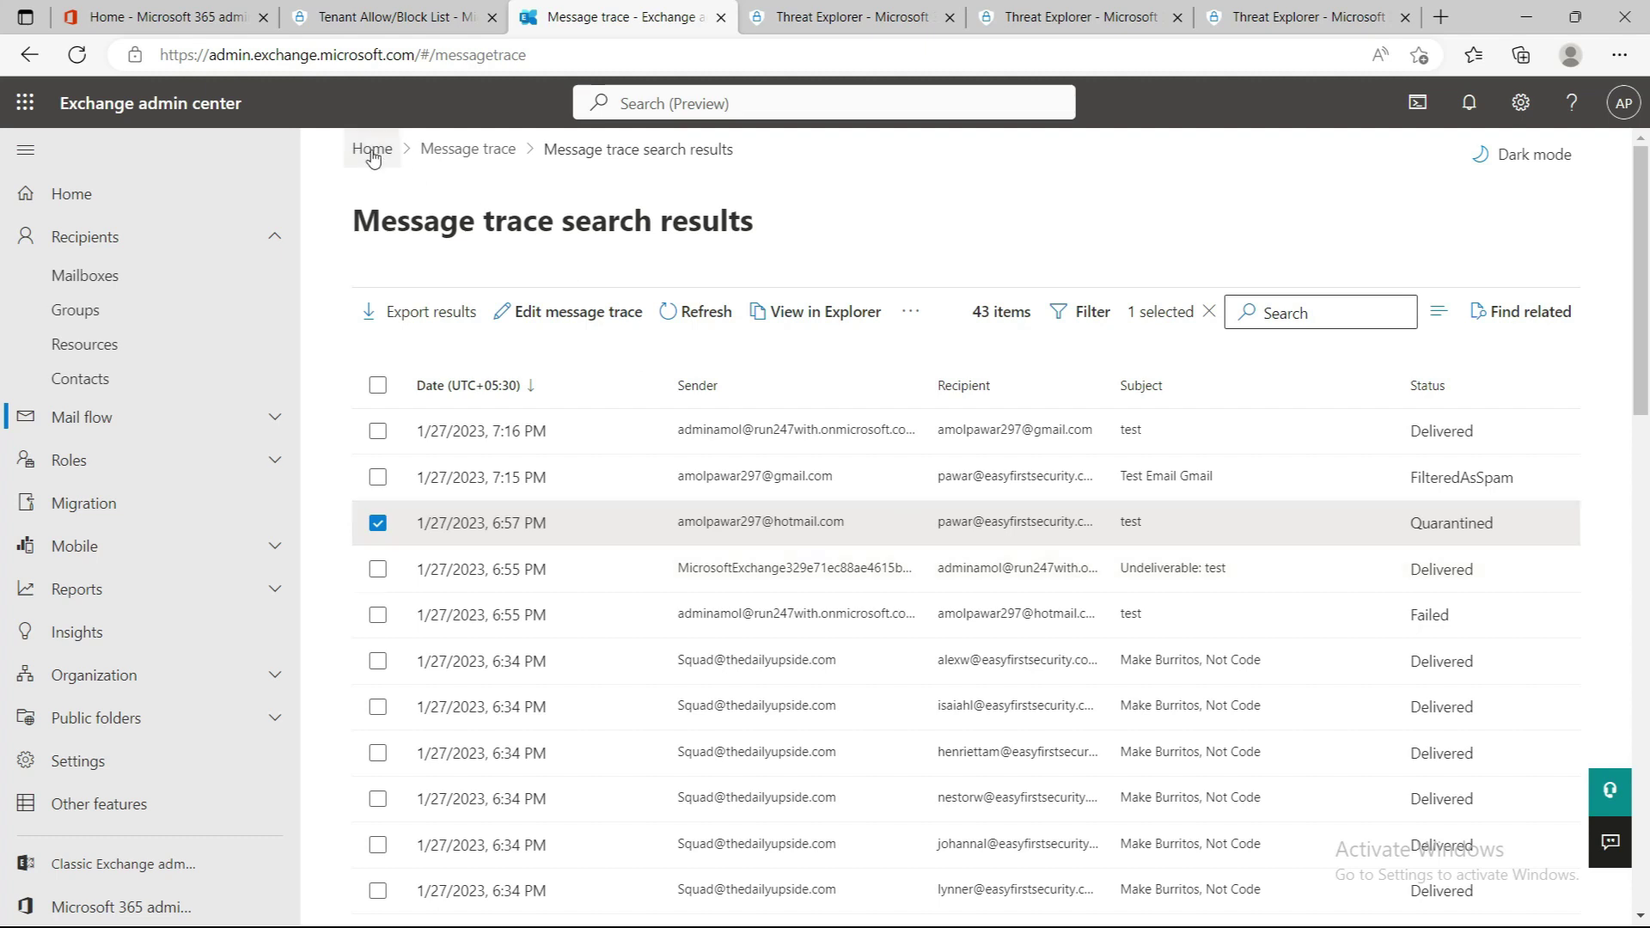
click(400, 18)
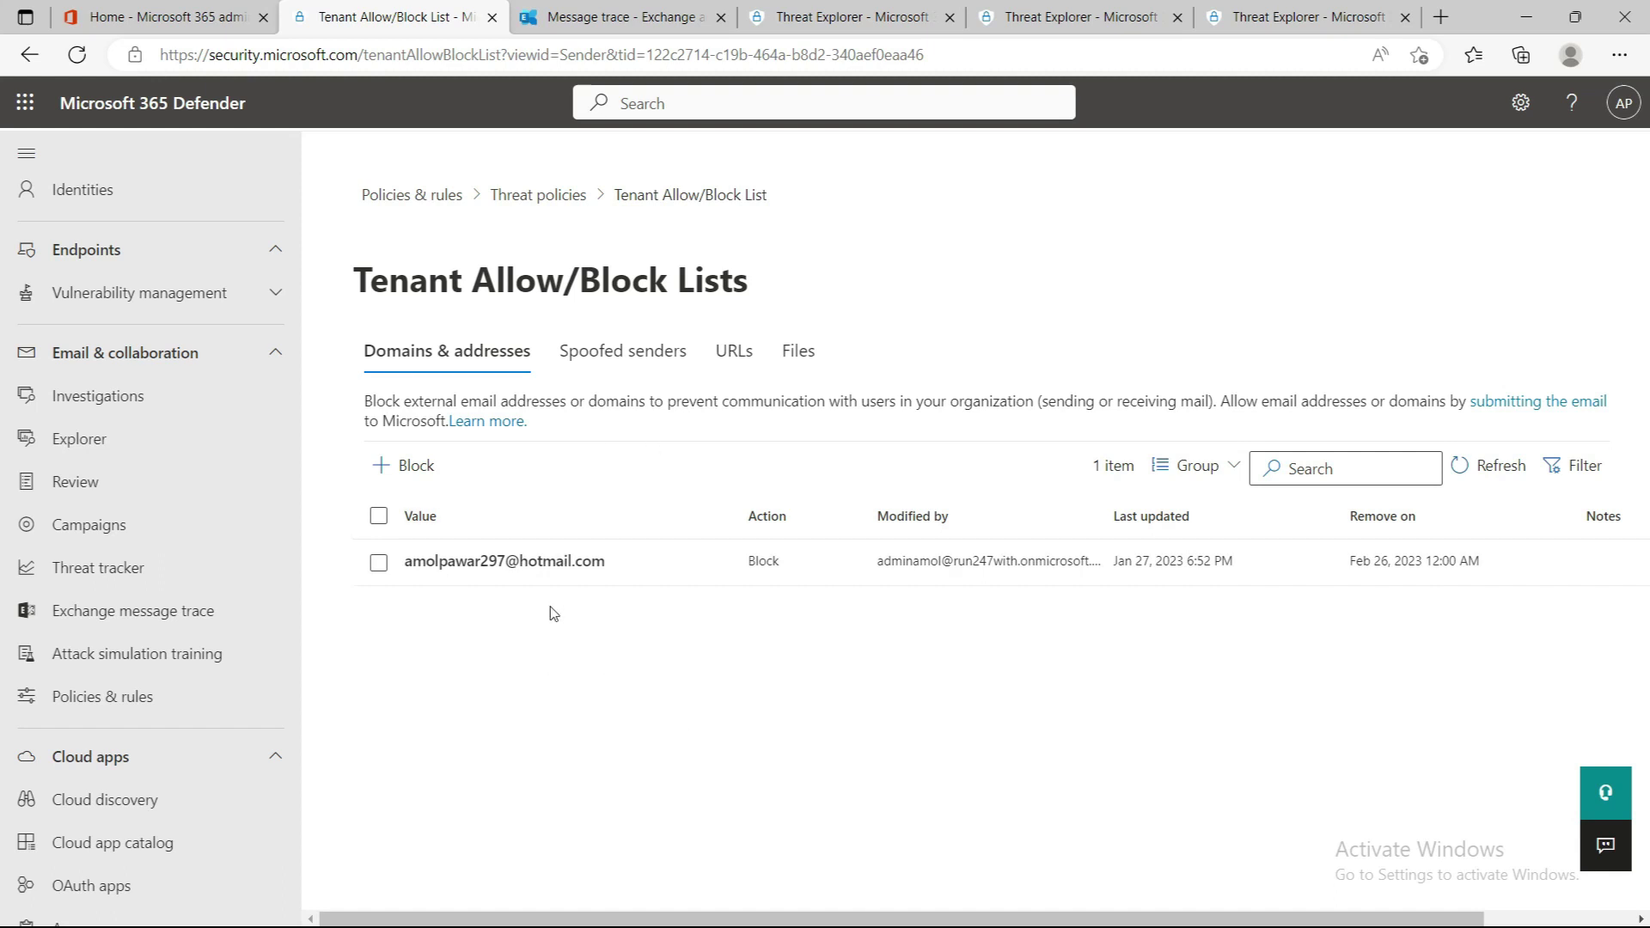
Start a Submit to Microsoft for analysis email submission, then view the message trace results again
scroll(170, 604, up, 6)
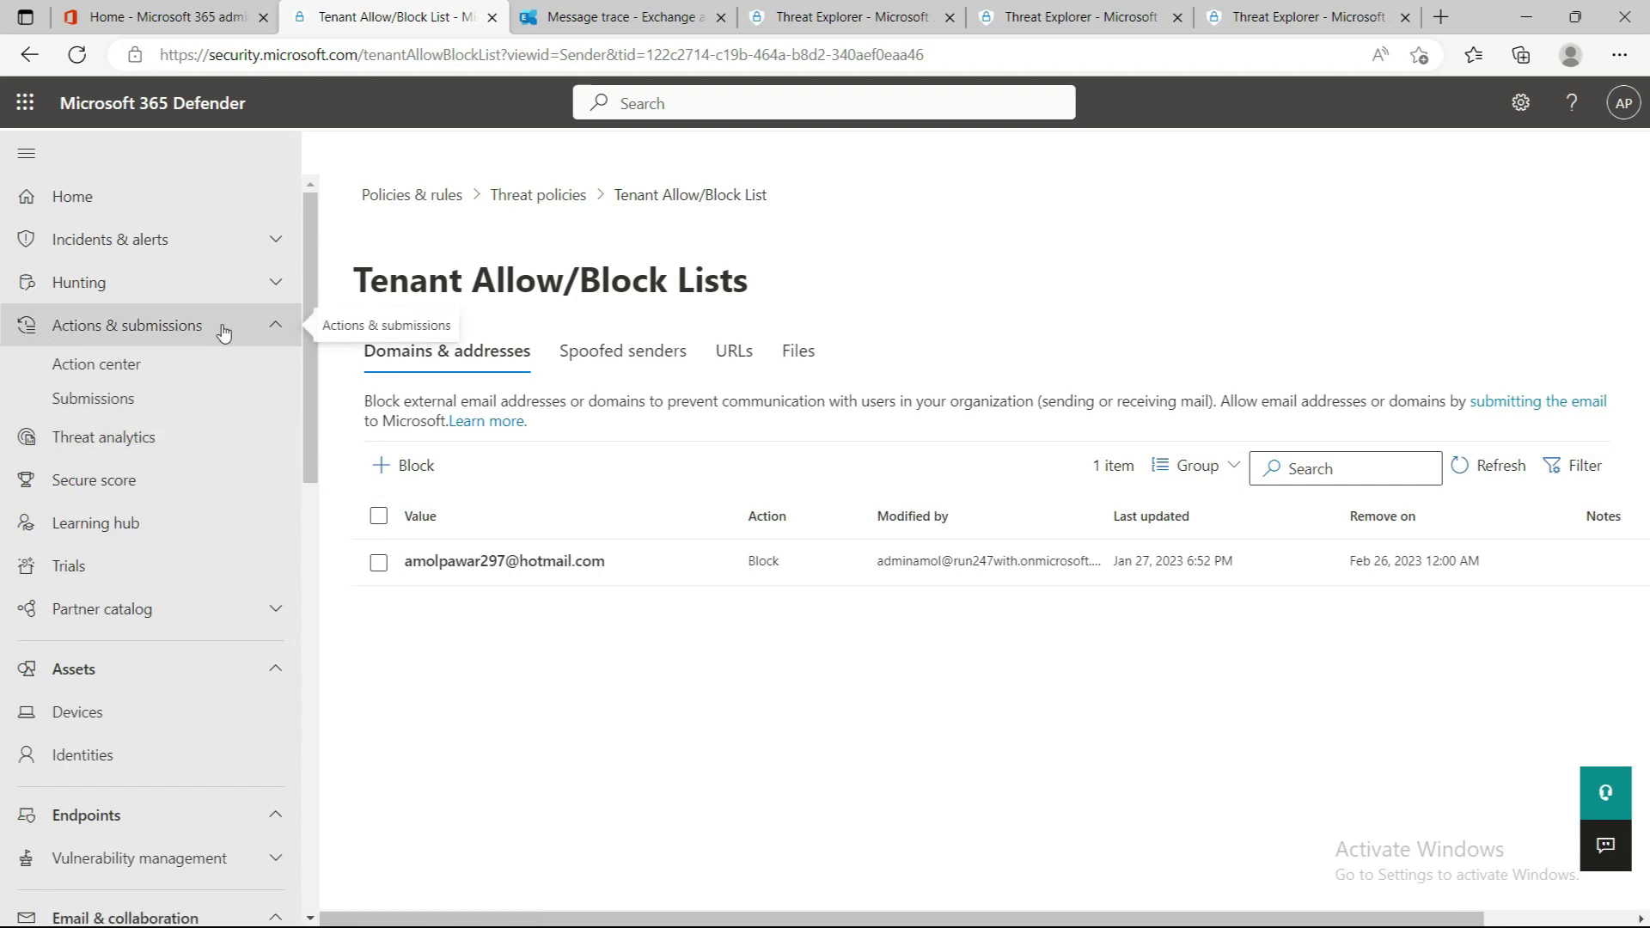
click(96, 406)
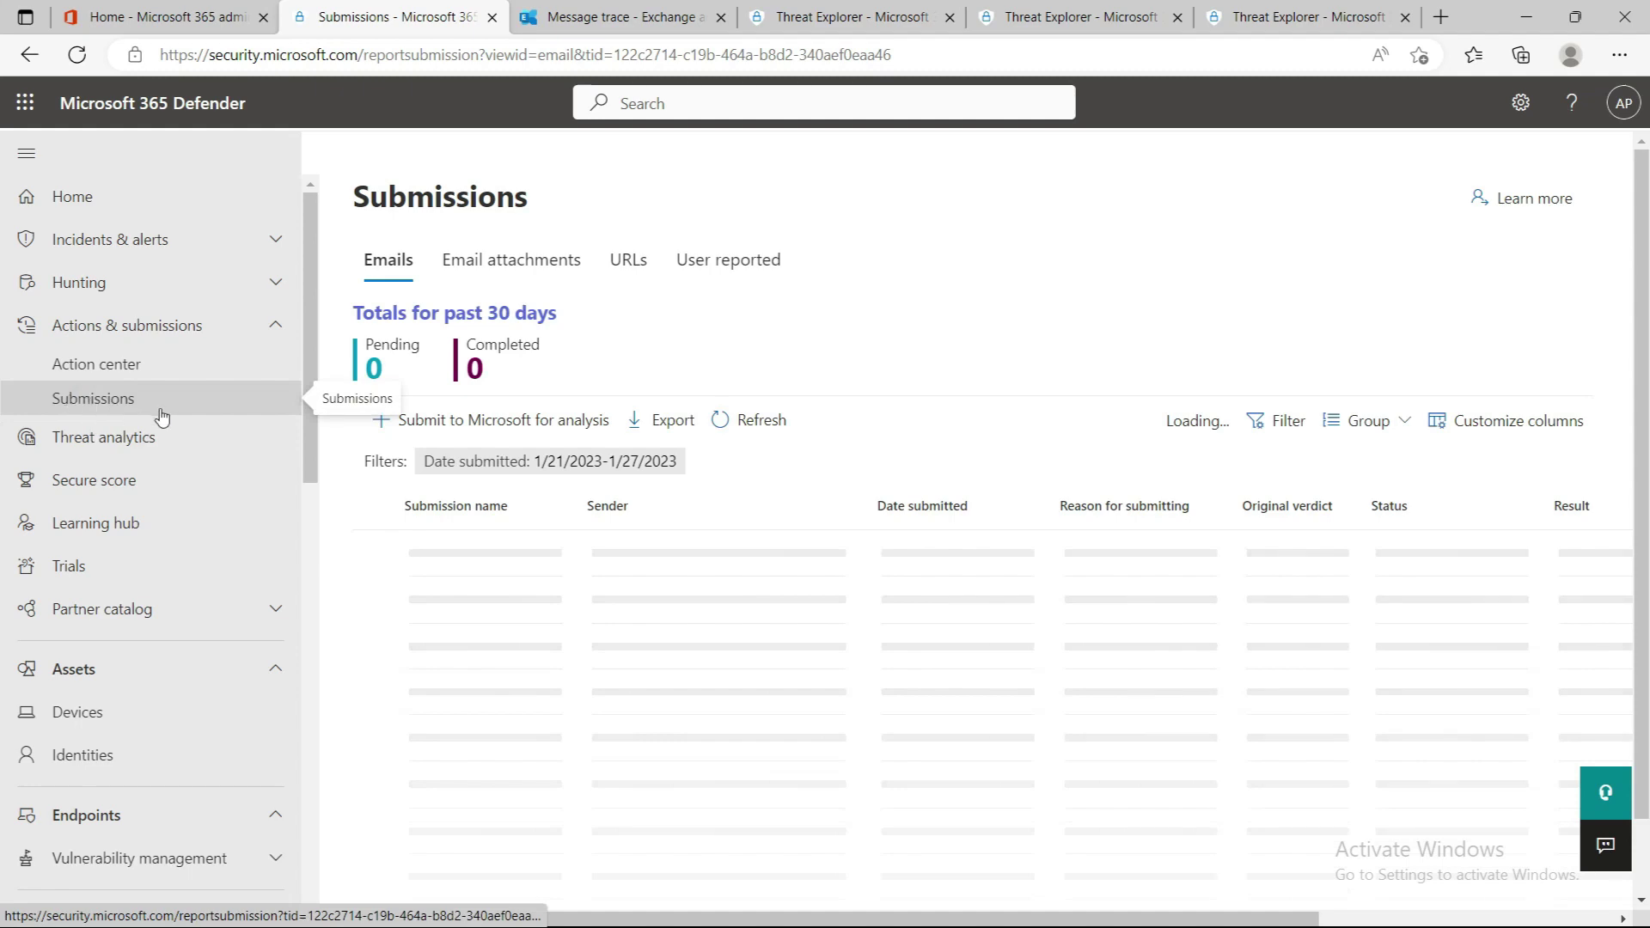
click(478, 423)
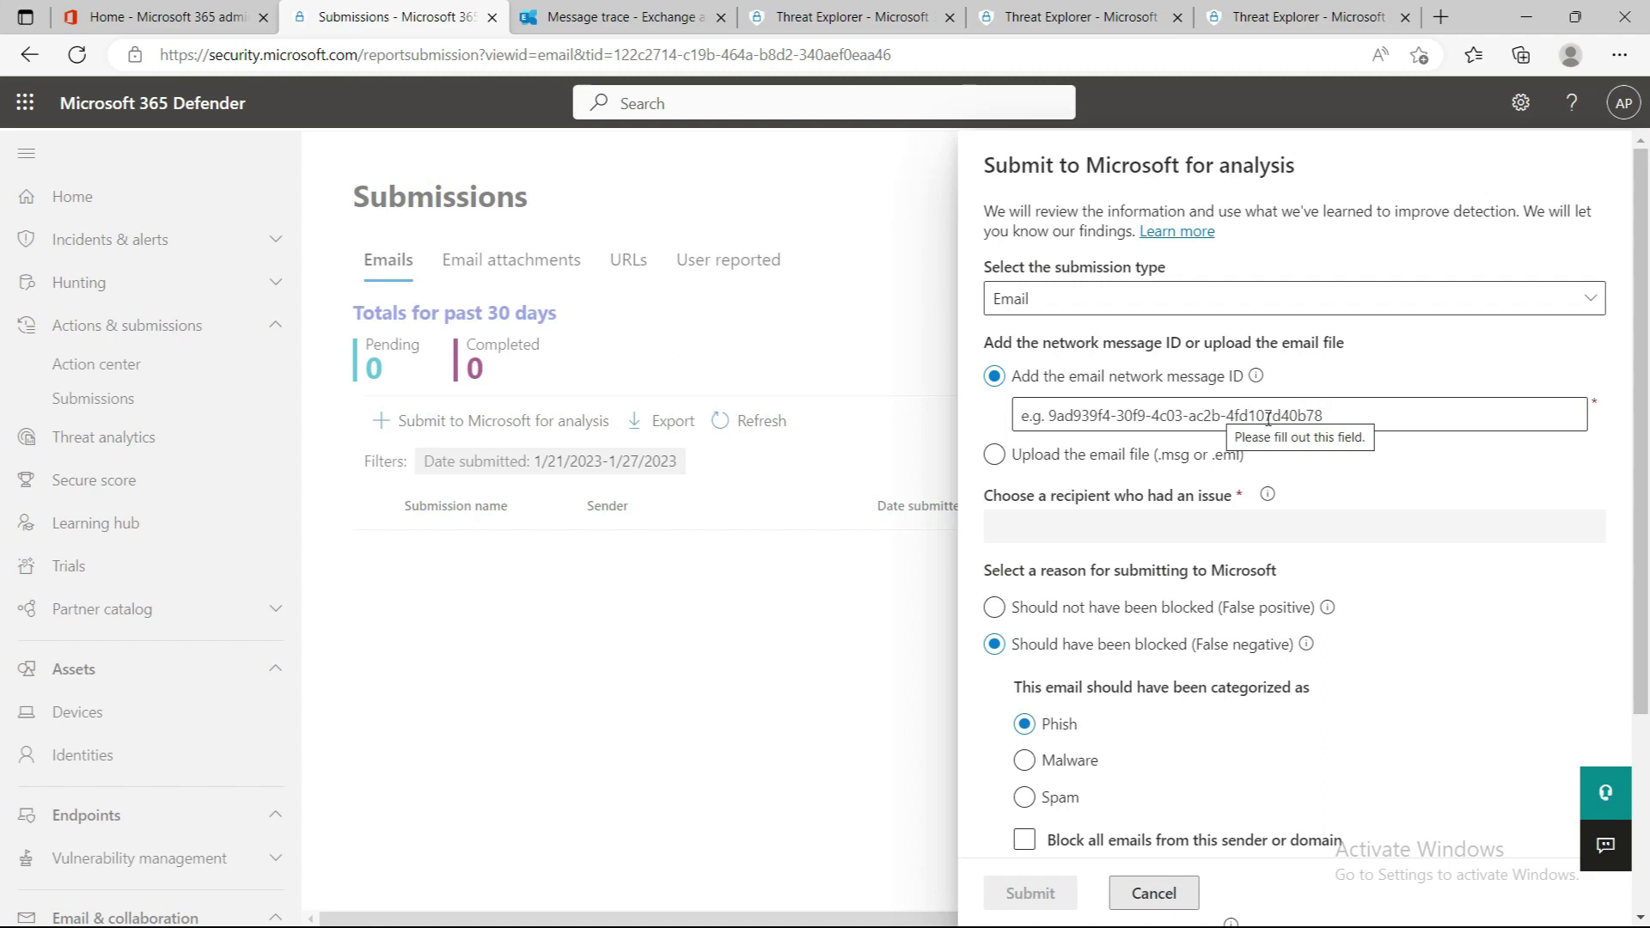
click(614, 19)
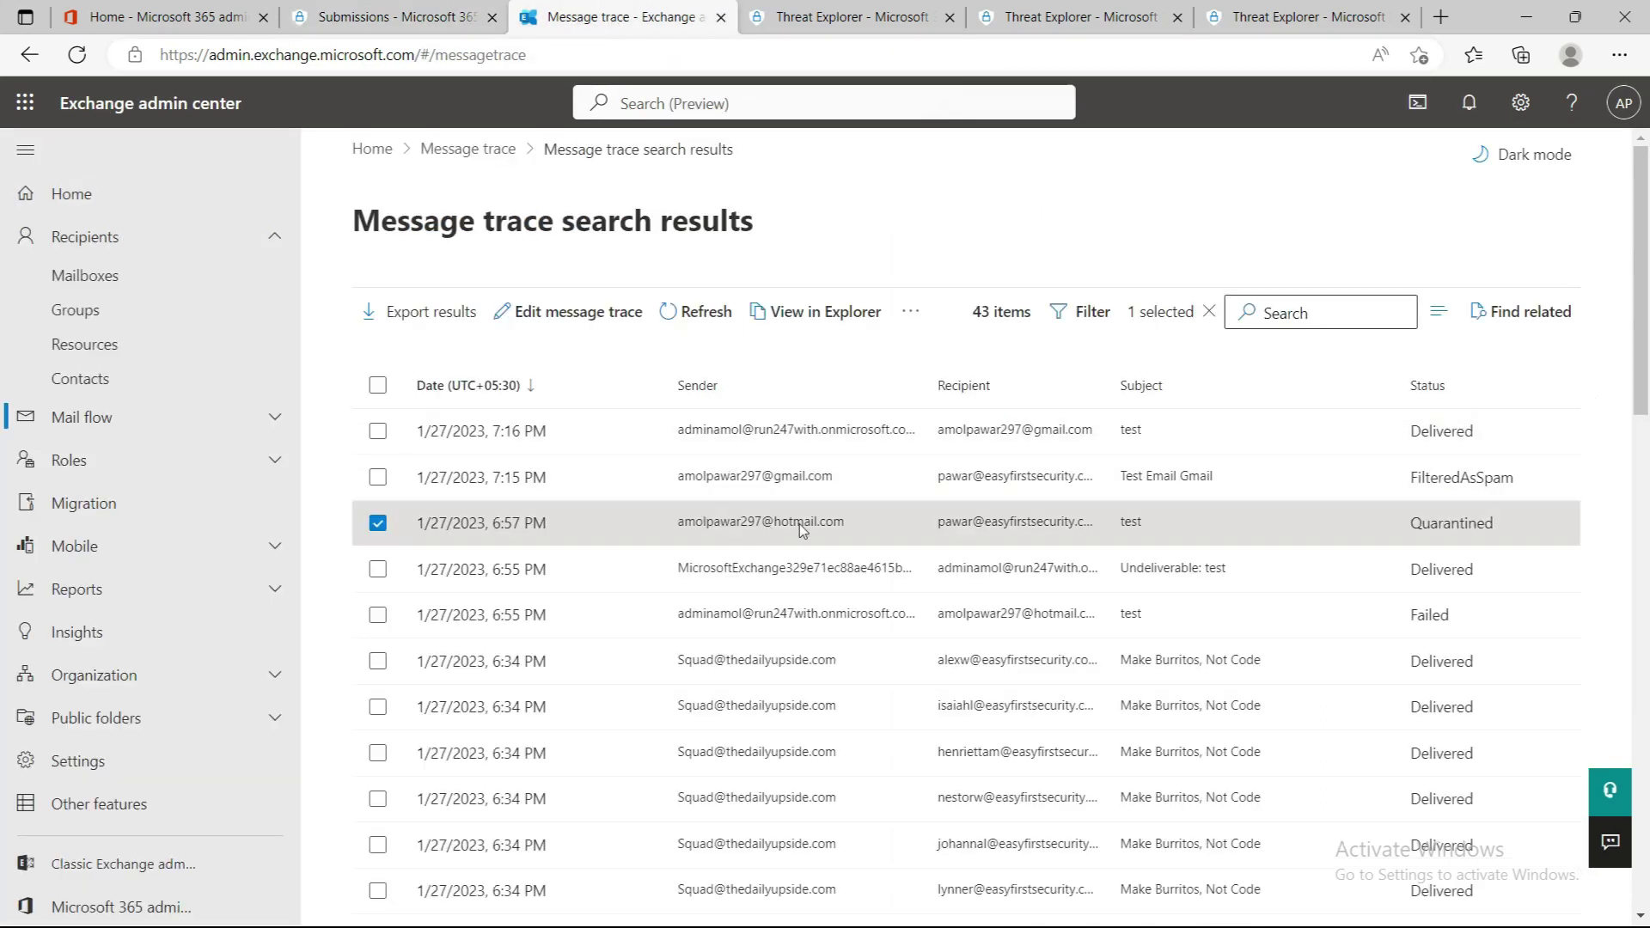
Return to Defender's Submit to Microsoft for analysis email form
click(395, 17)
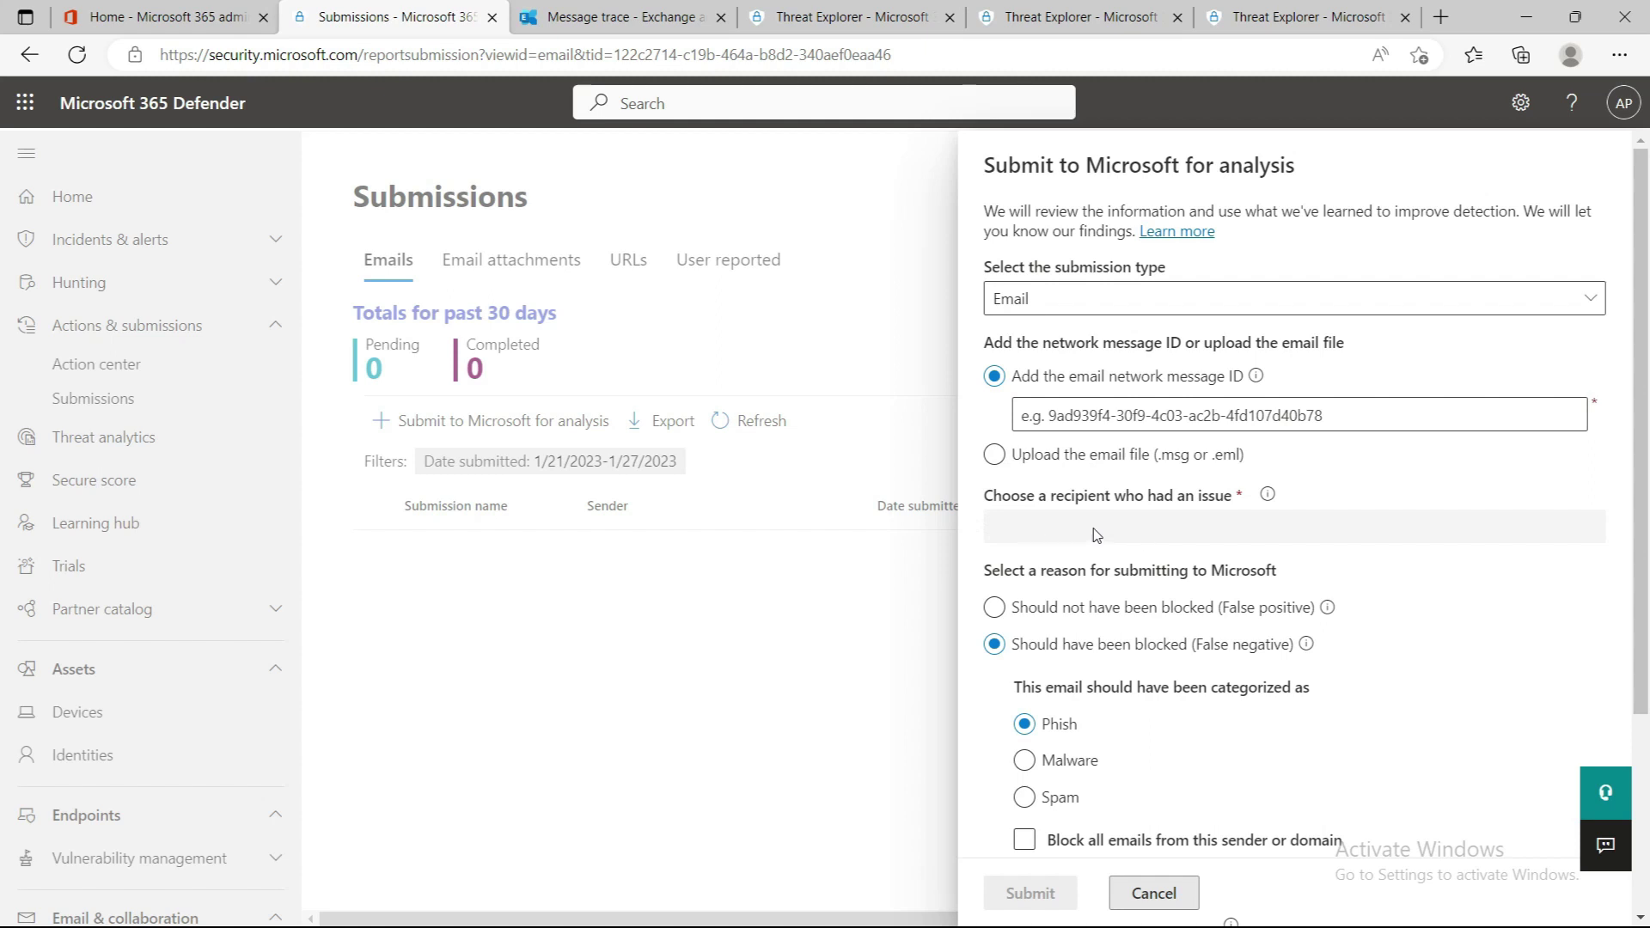
Try the false-positive reason allowing similar emails for 30 days, then switch back to should-be-blocked
click(995, 608)
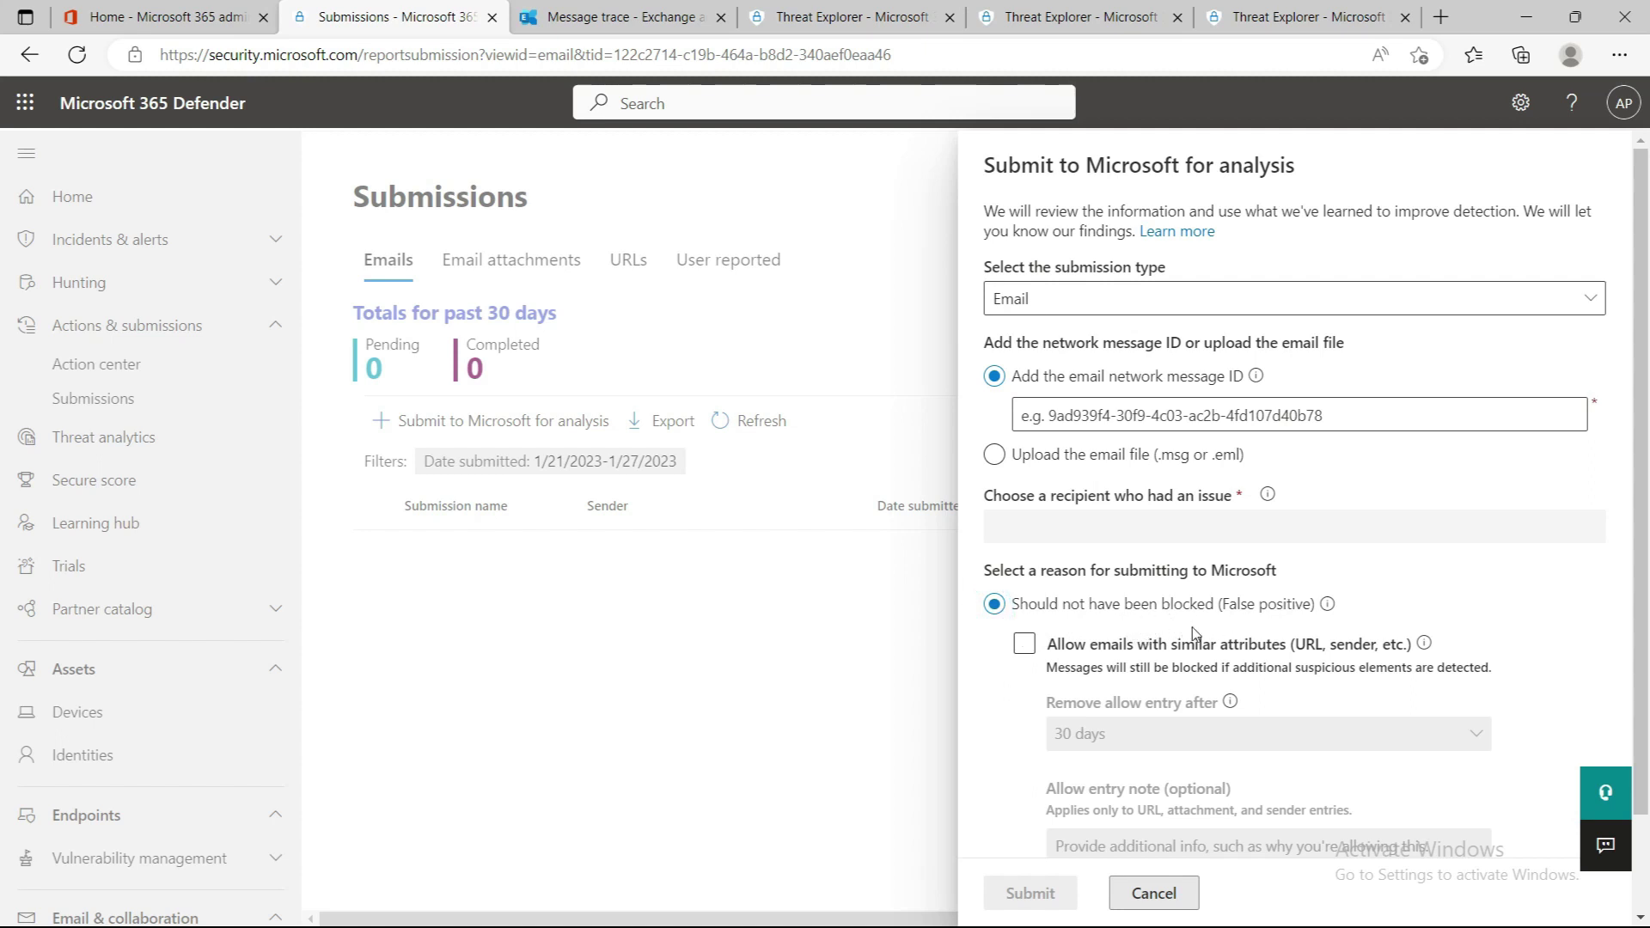
click(1400, 641)
click(1024, 645)
scroll(1174, 692, down, 1)
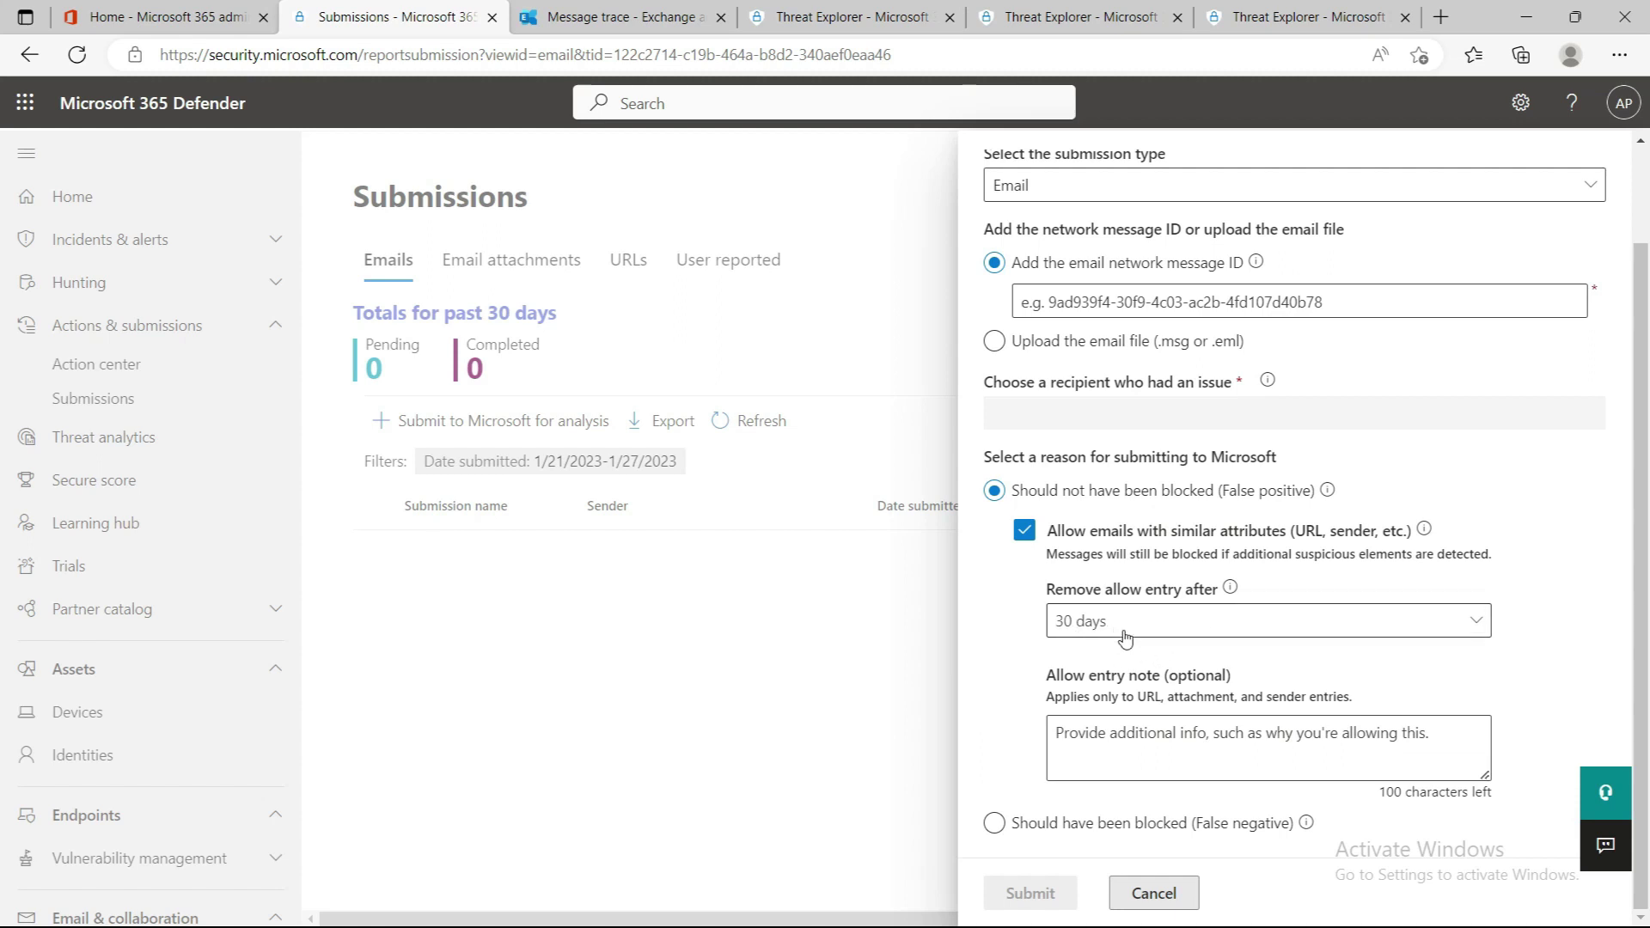
click(1151, 641)
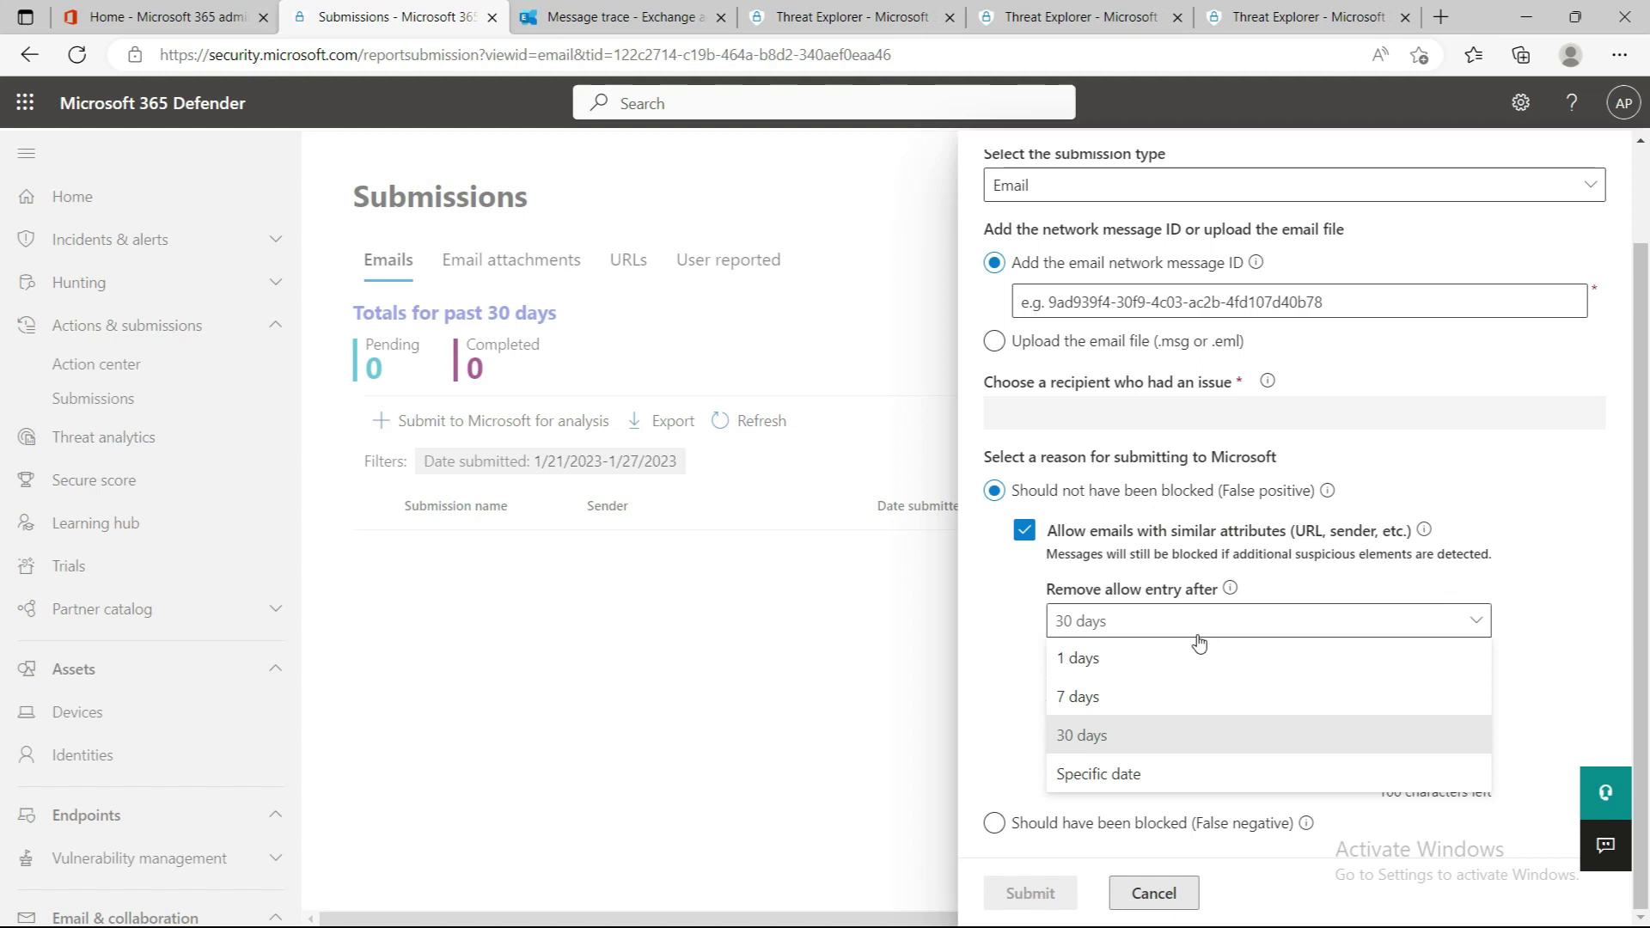
click(1551, 581)
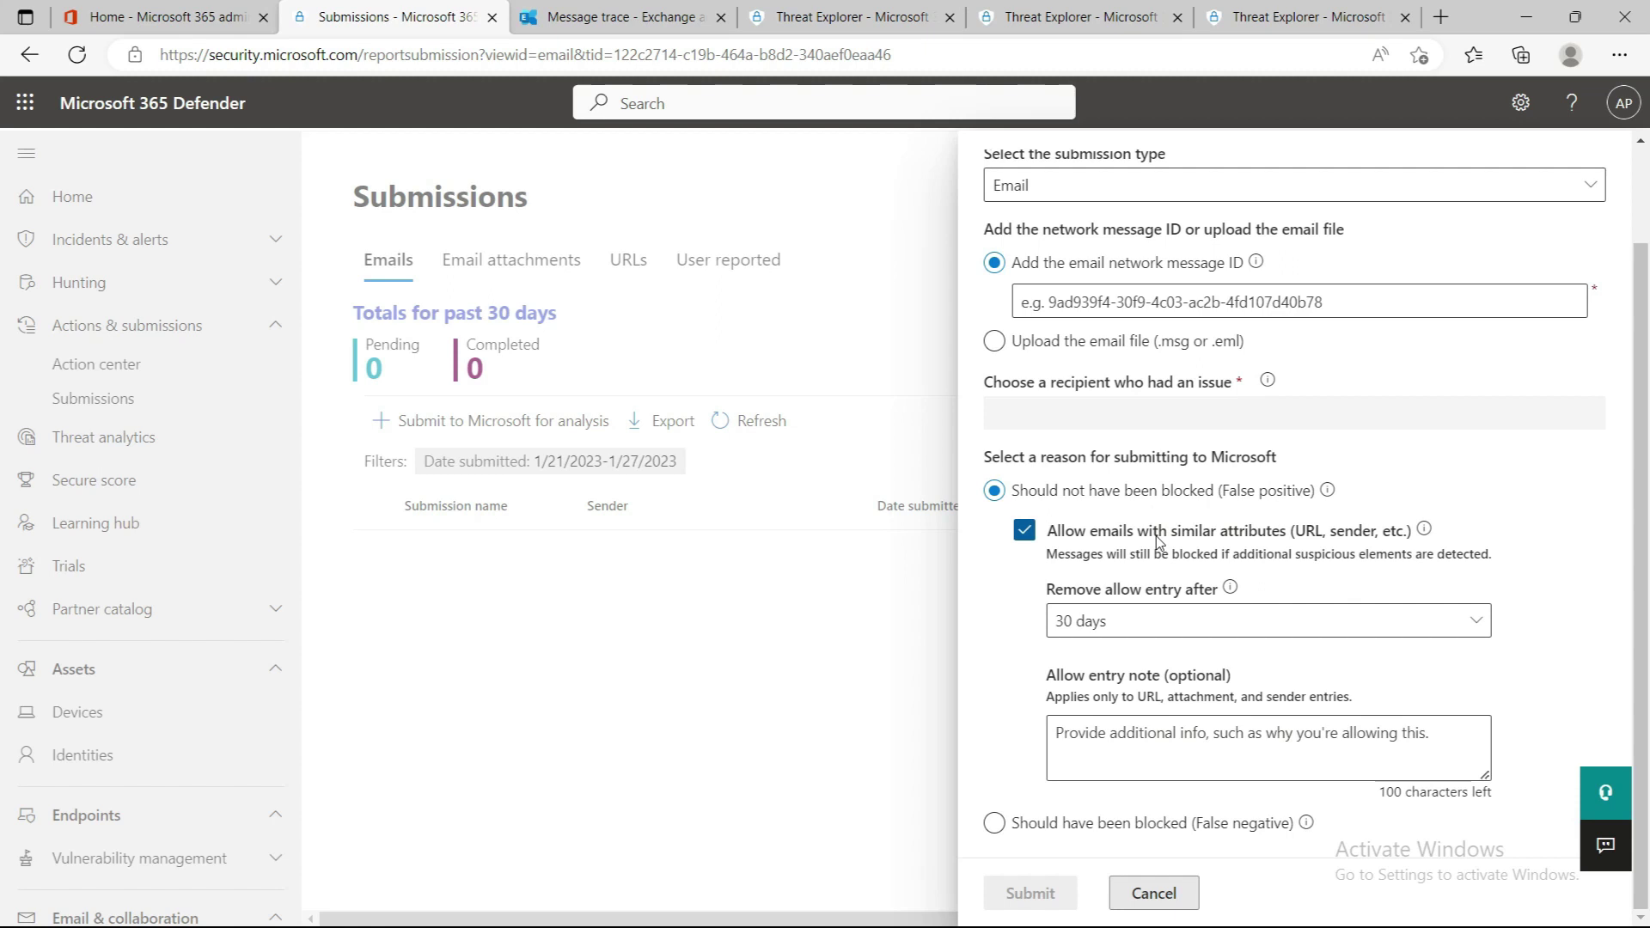
click(1000, 825)
Keep the false-negative block set to Sender, then close the form to view the User reported list
scroll(1031, 825, down, 2)
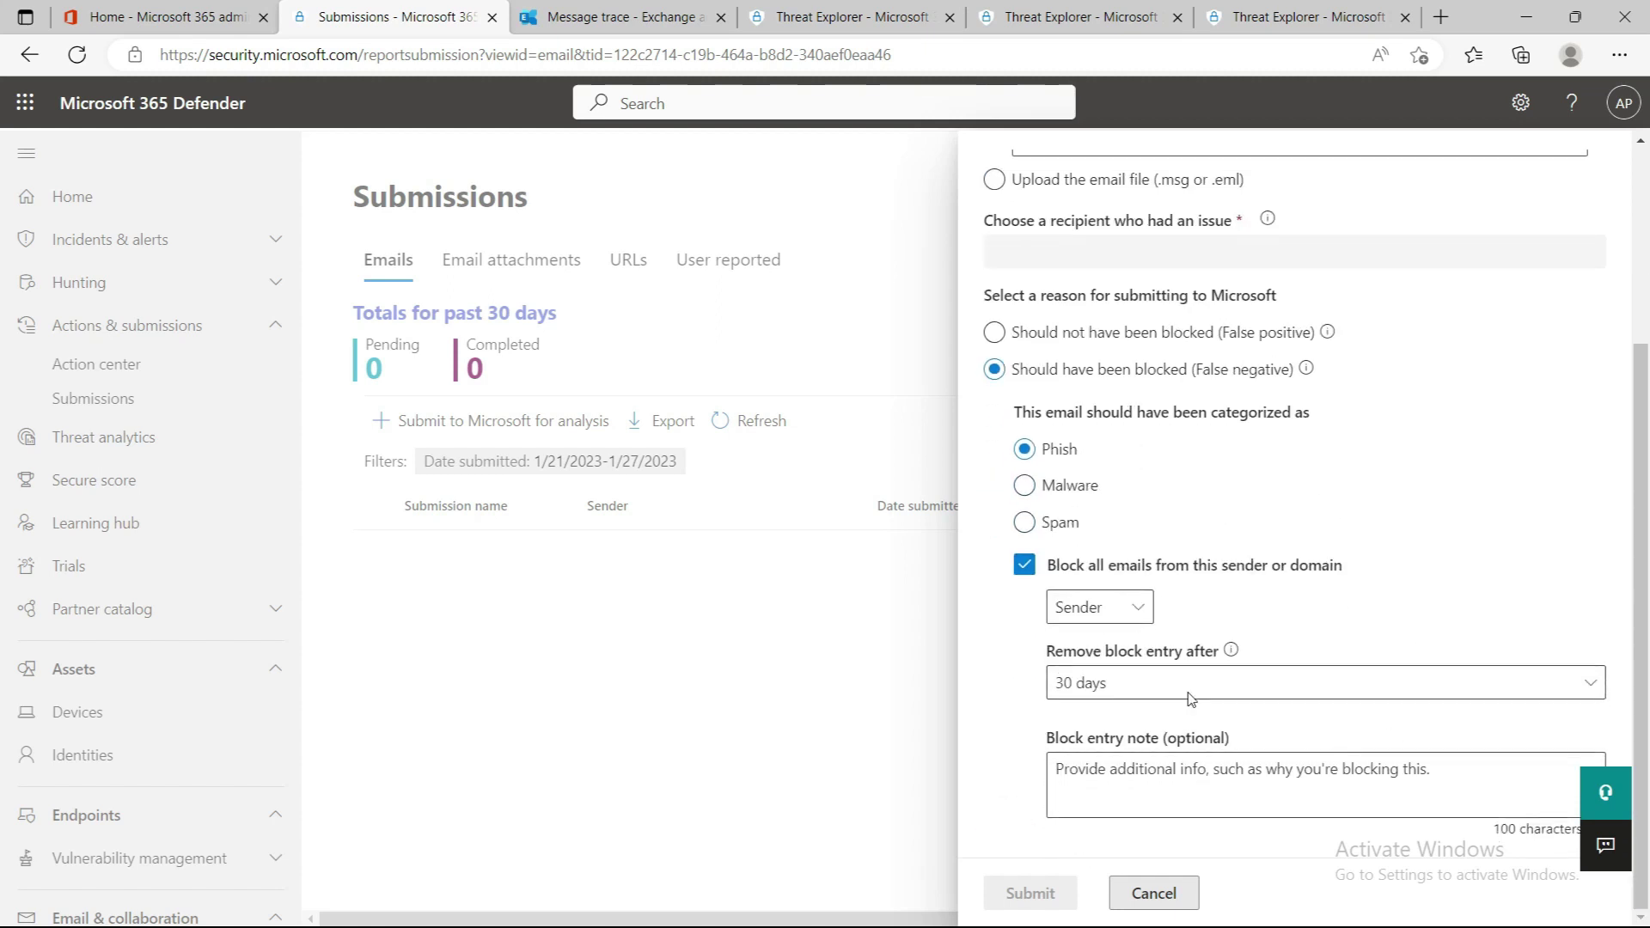
click(1120, 616)
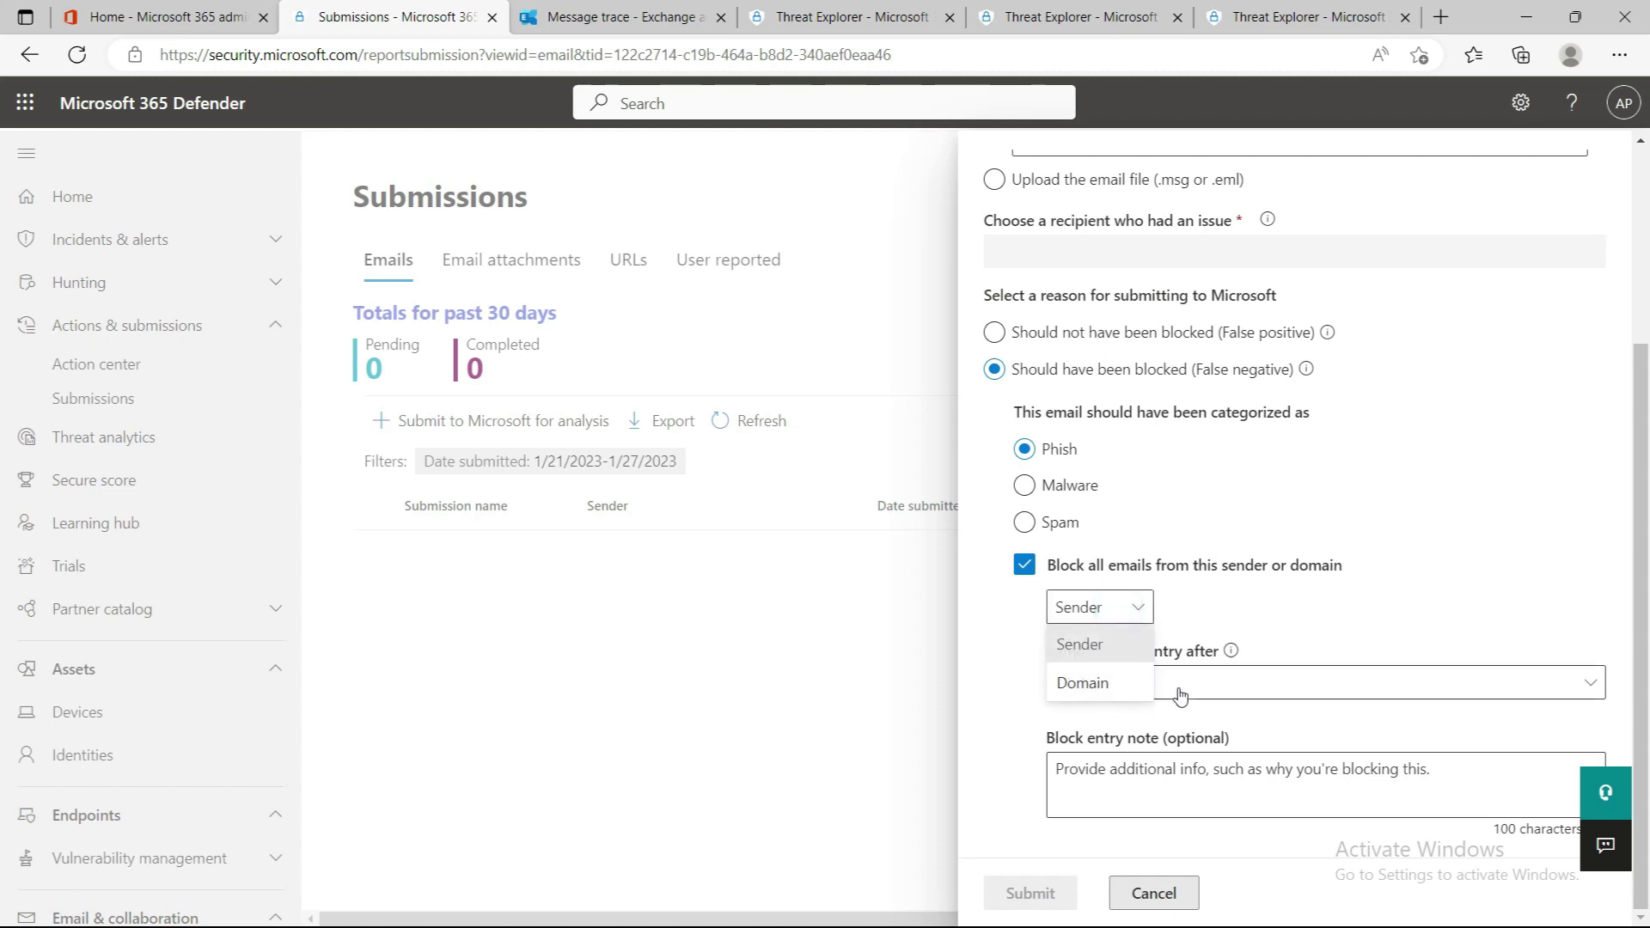
click(1444, 598)
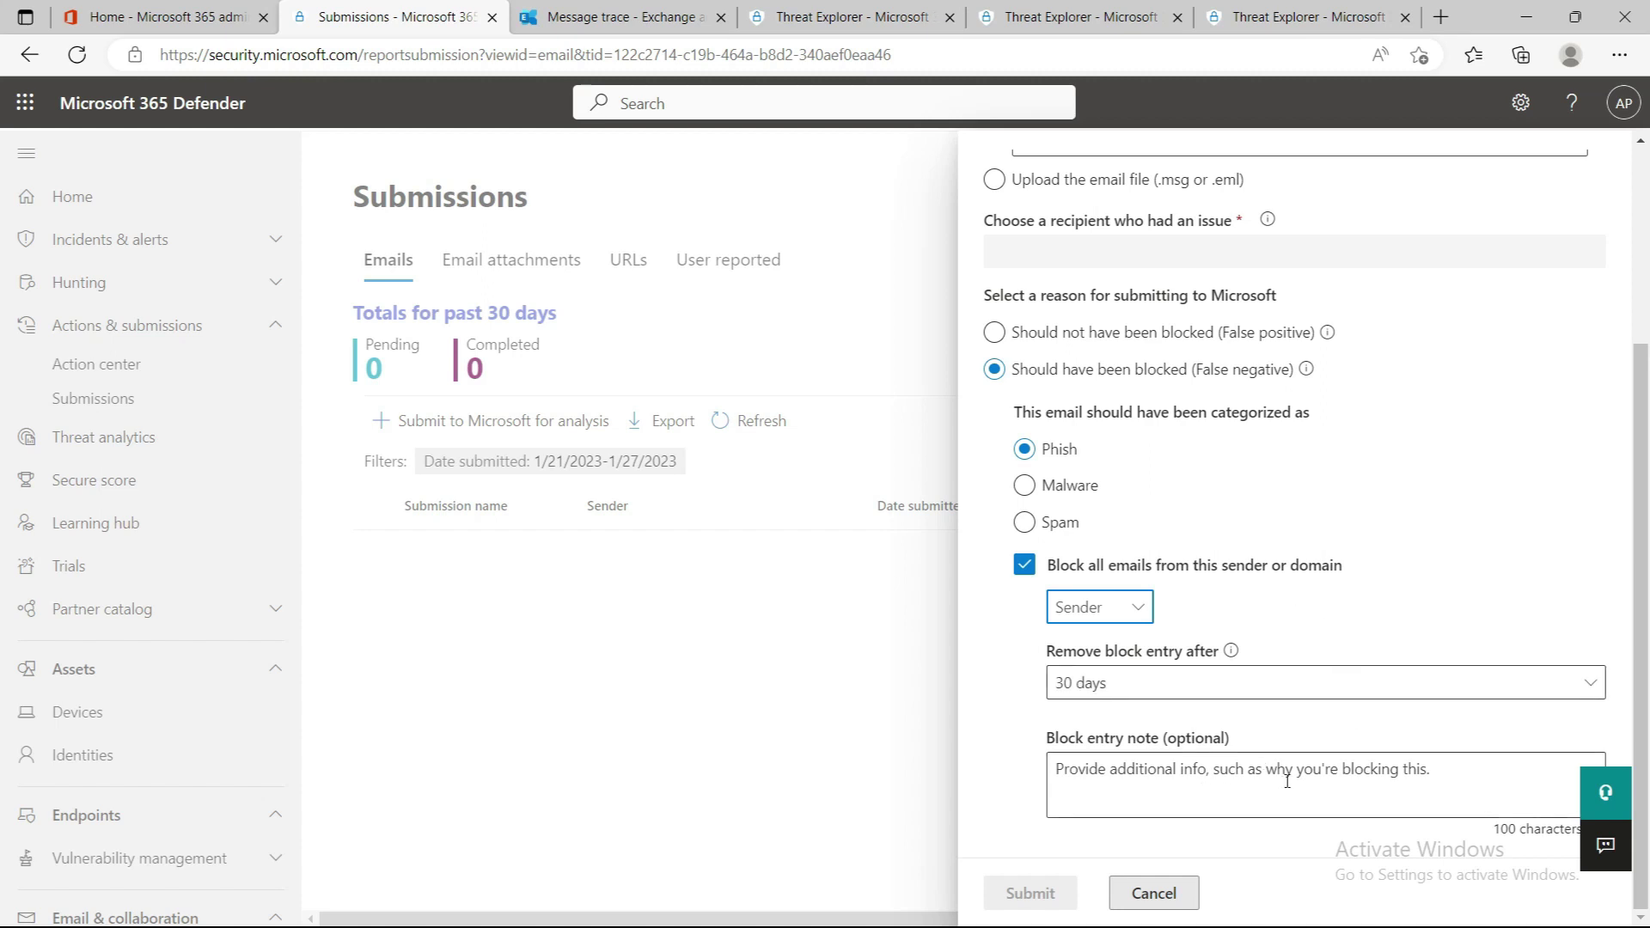
click(729, 259)
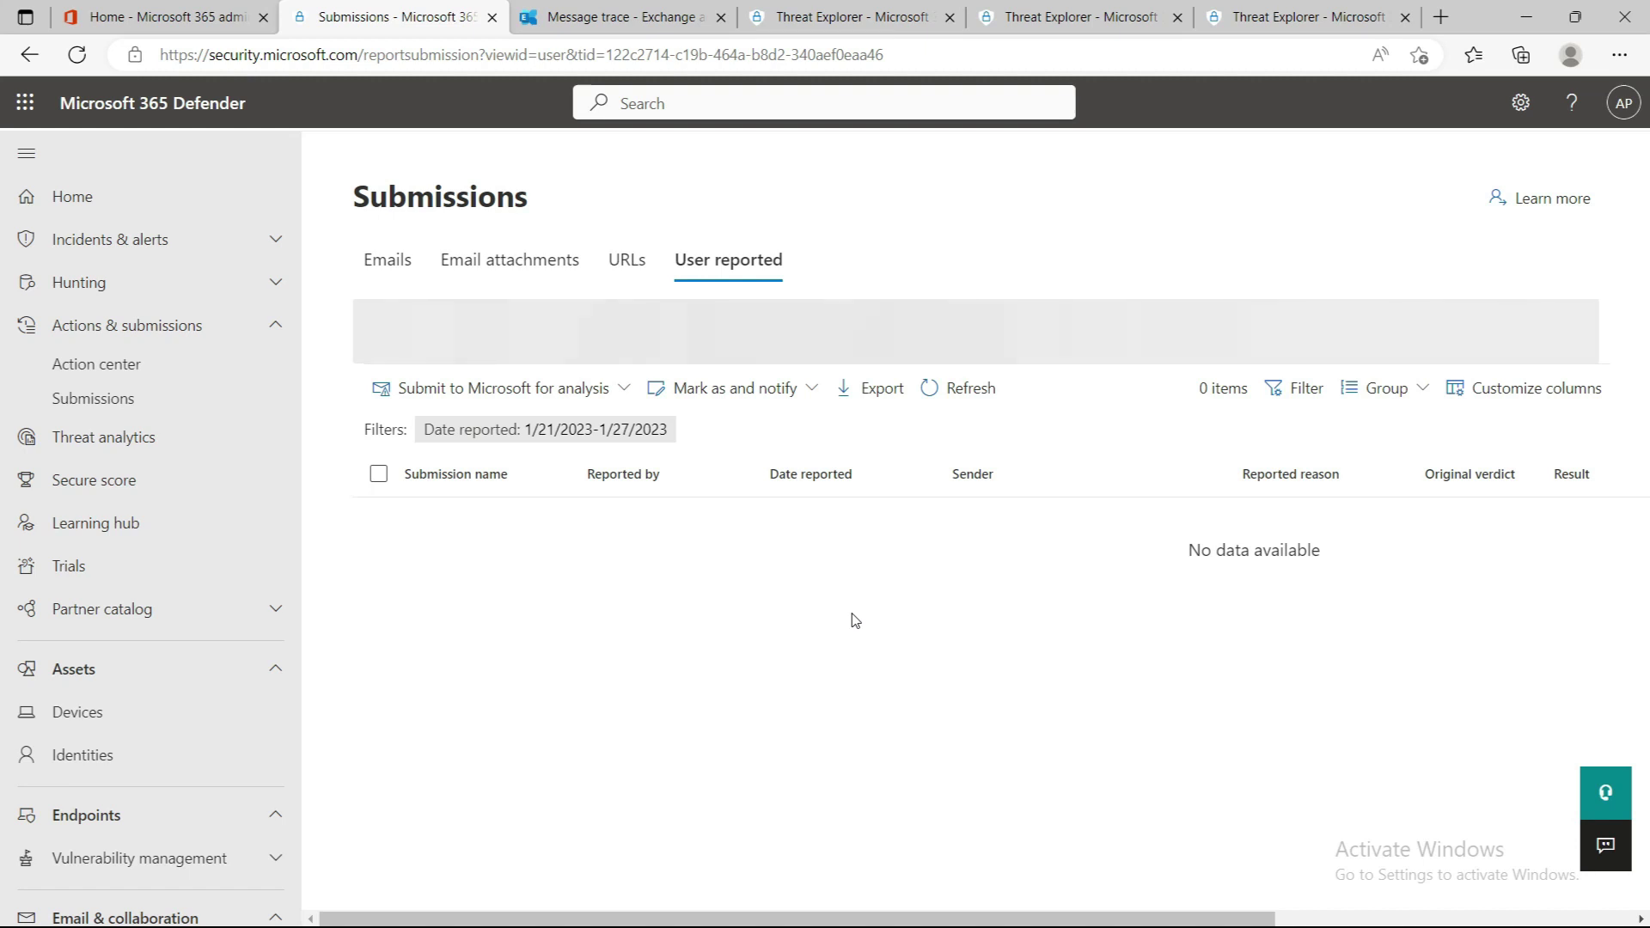
Start a new submission to Microsoft for analysis with the type set to Email attachment
click(627, 260)
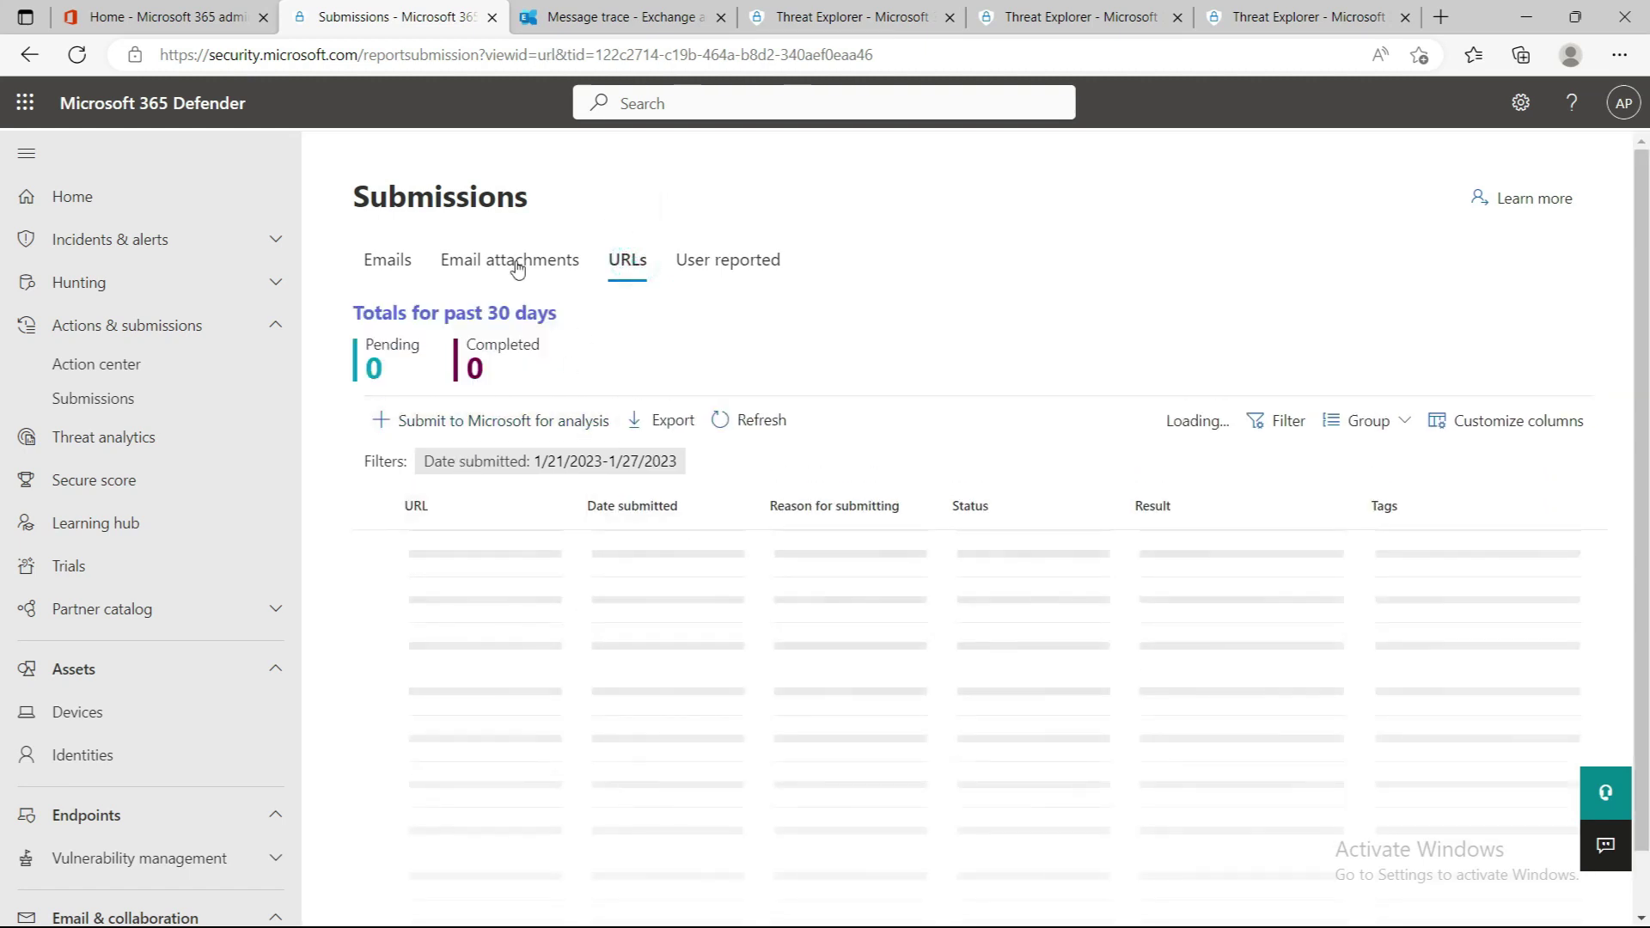
click(383, 269)
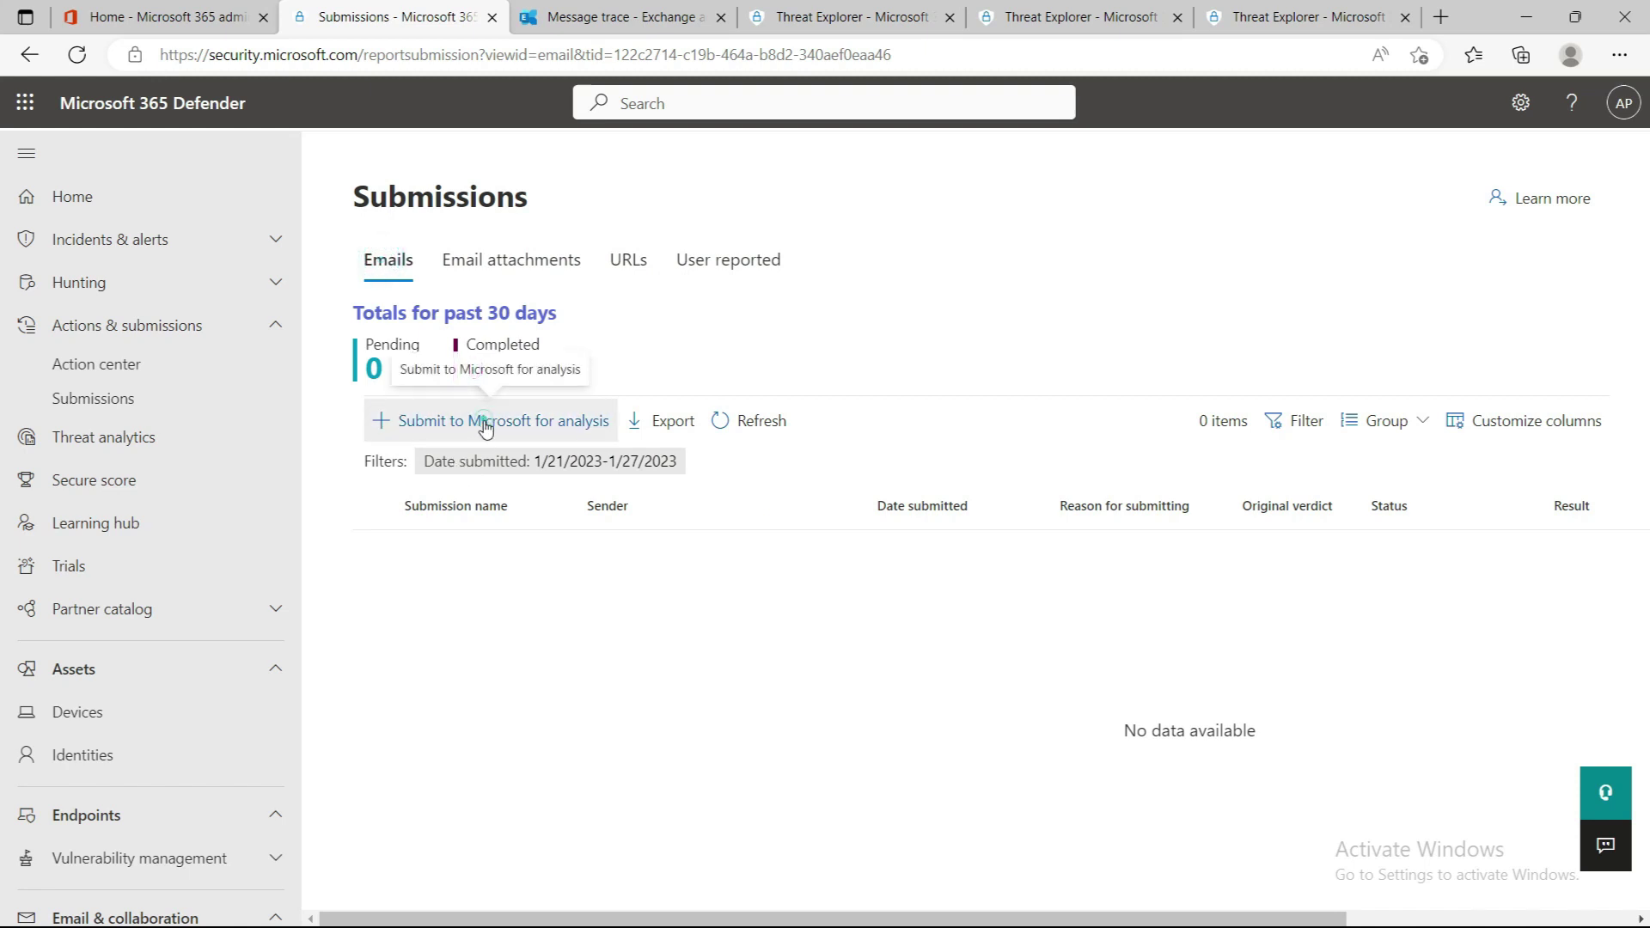
click(484, 420)
click(1104, 299)
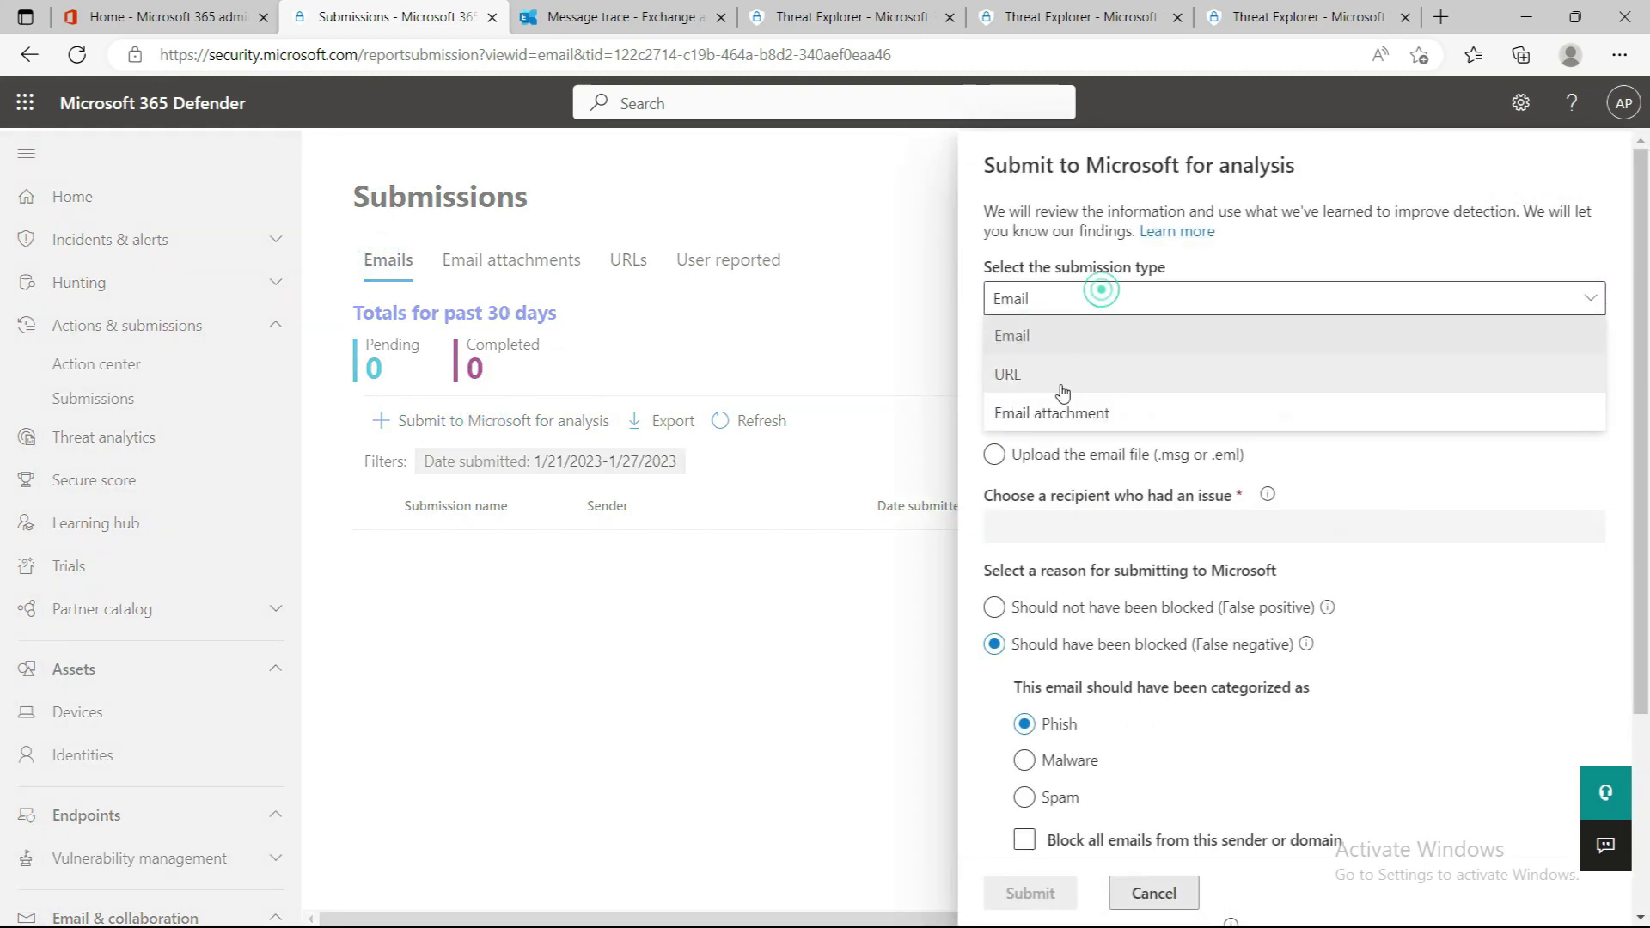
click(1118, 416)
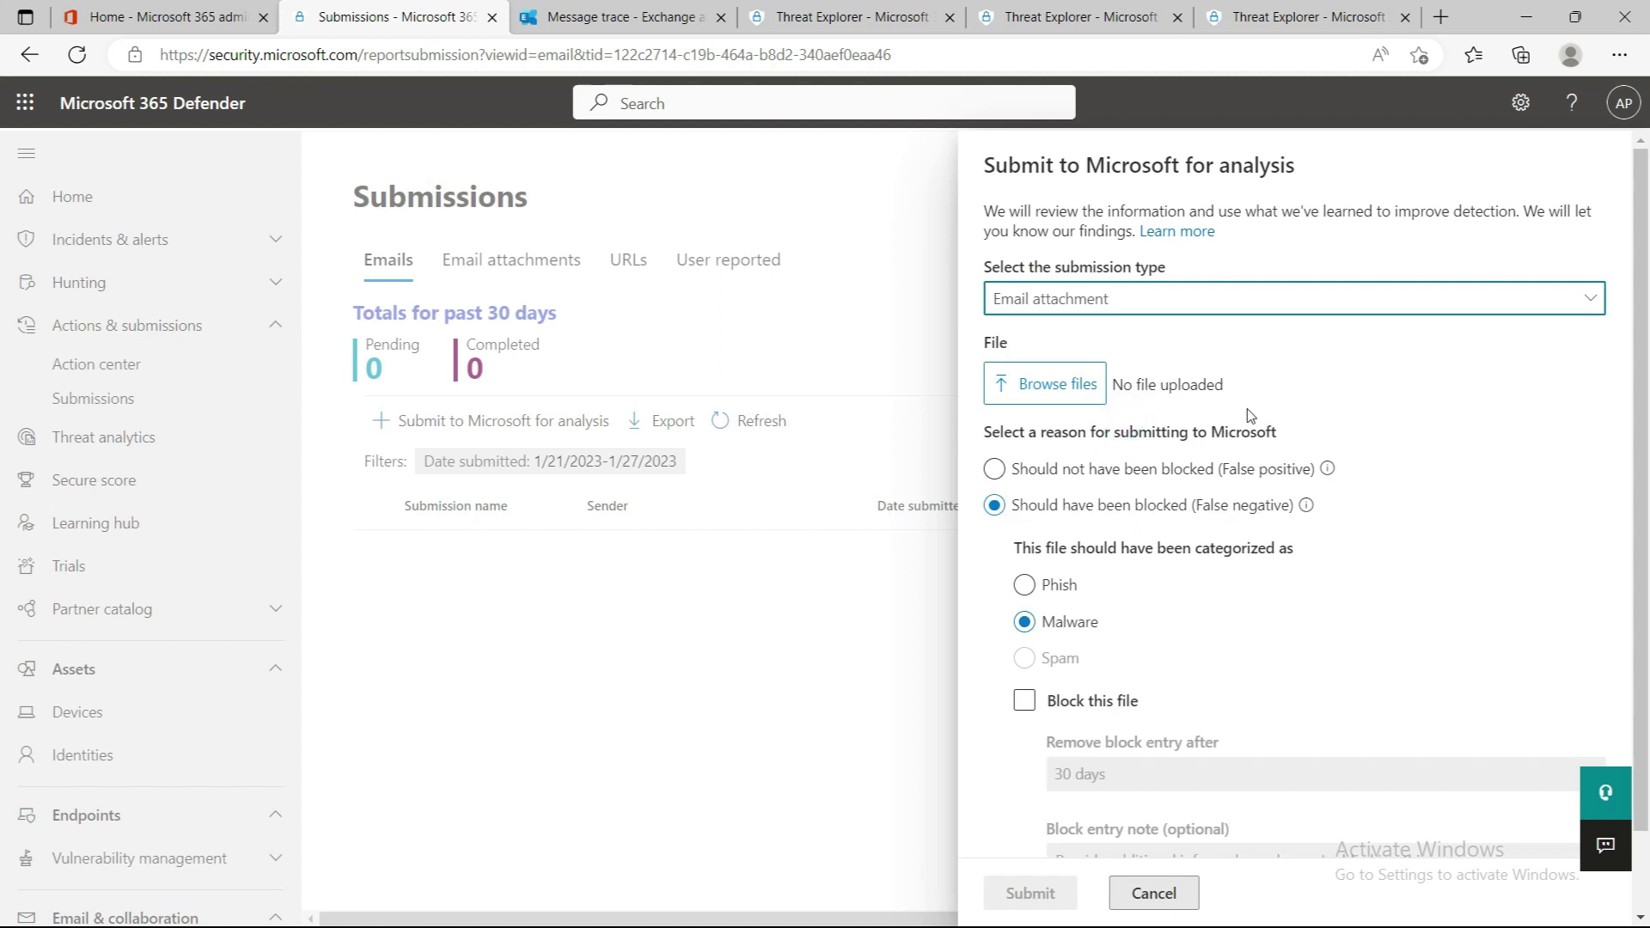
Review the email-attachment submission fields, then cancel and confirm discarding the submission
scroll(1338, 522, down, 1)
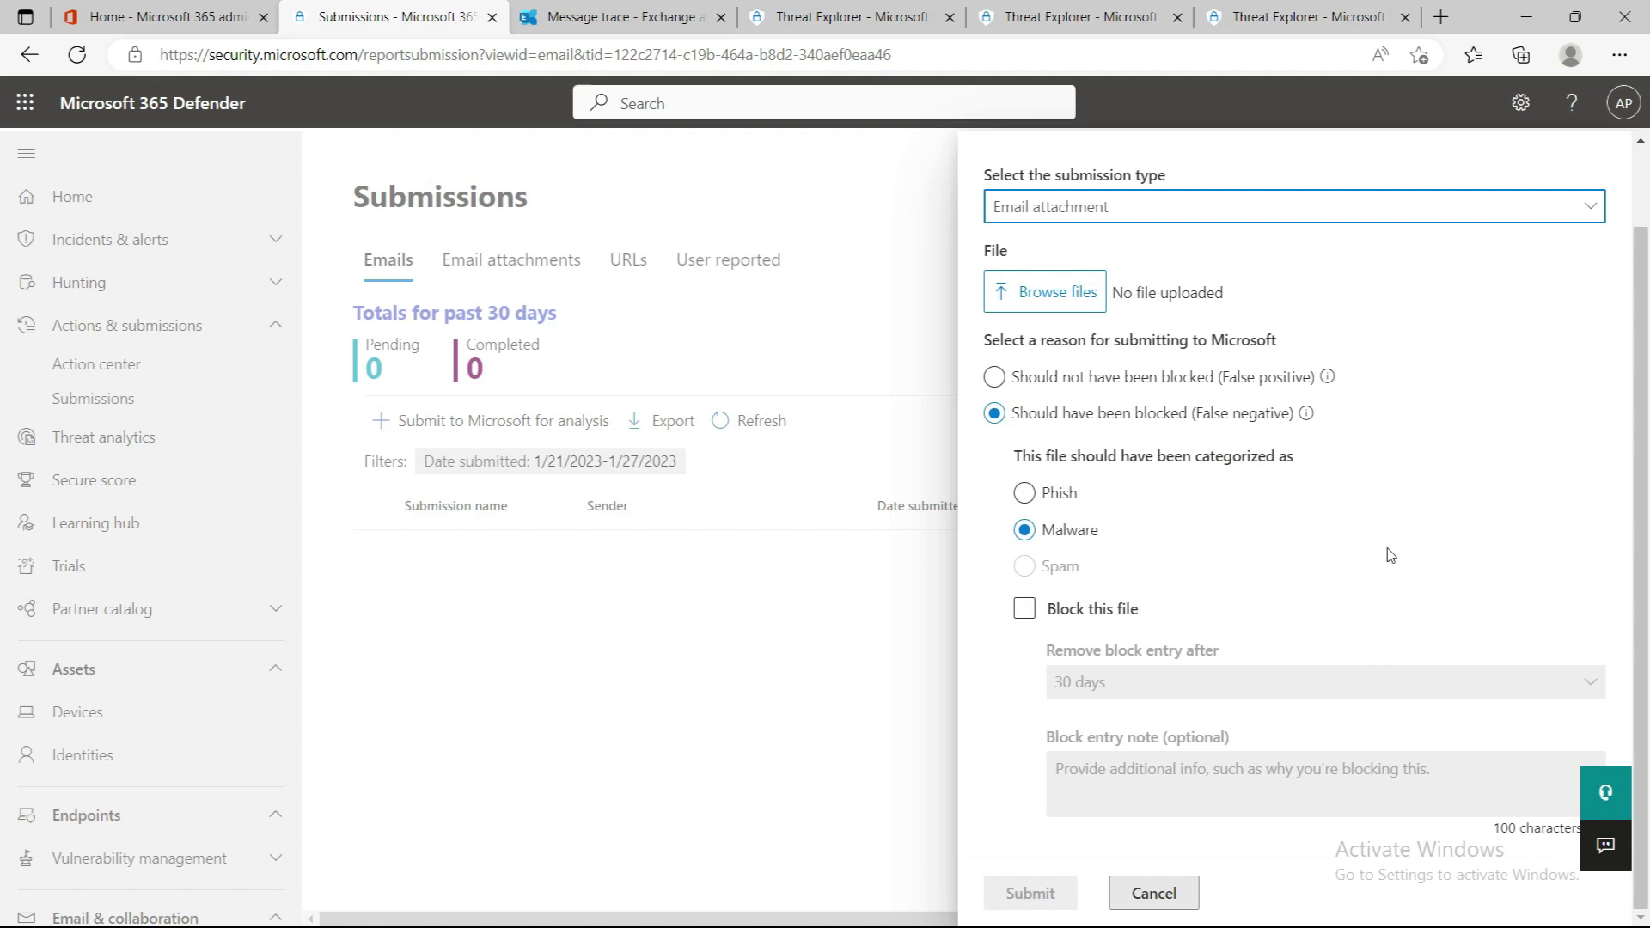
scroll(1389, 555, up, 1)
click(1156, 894)
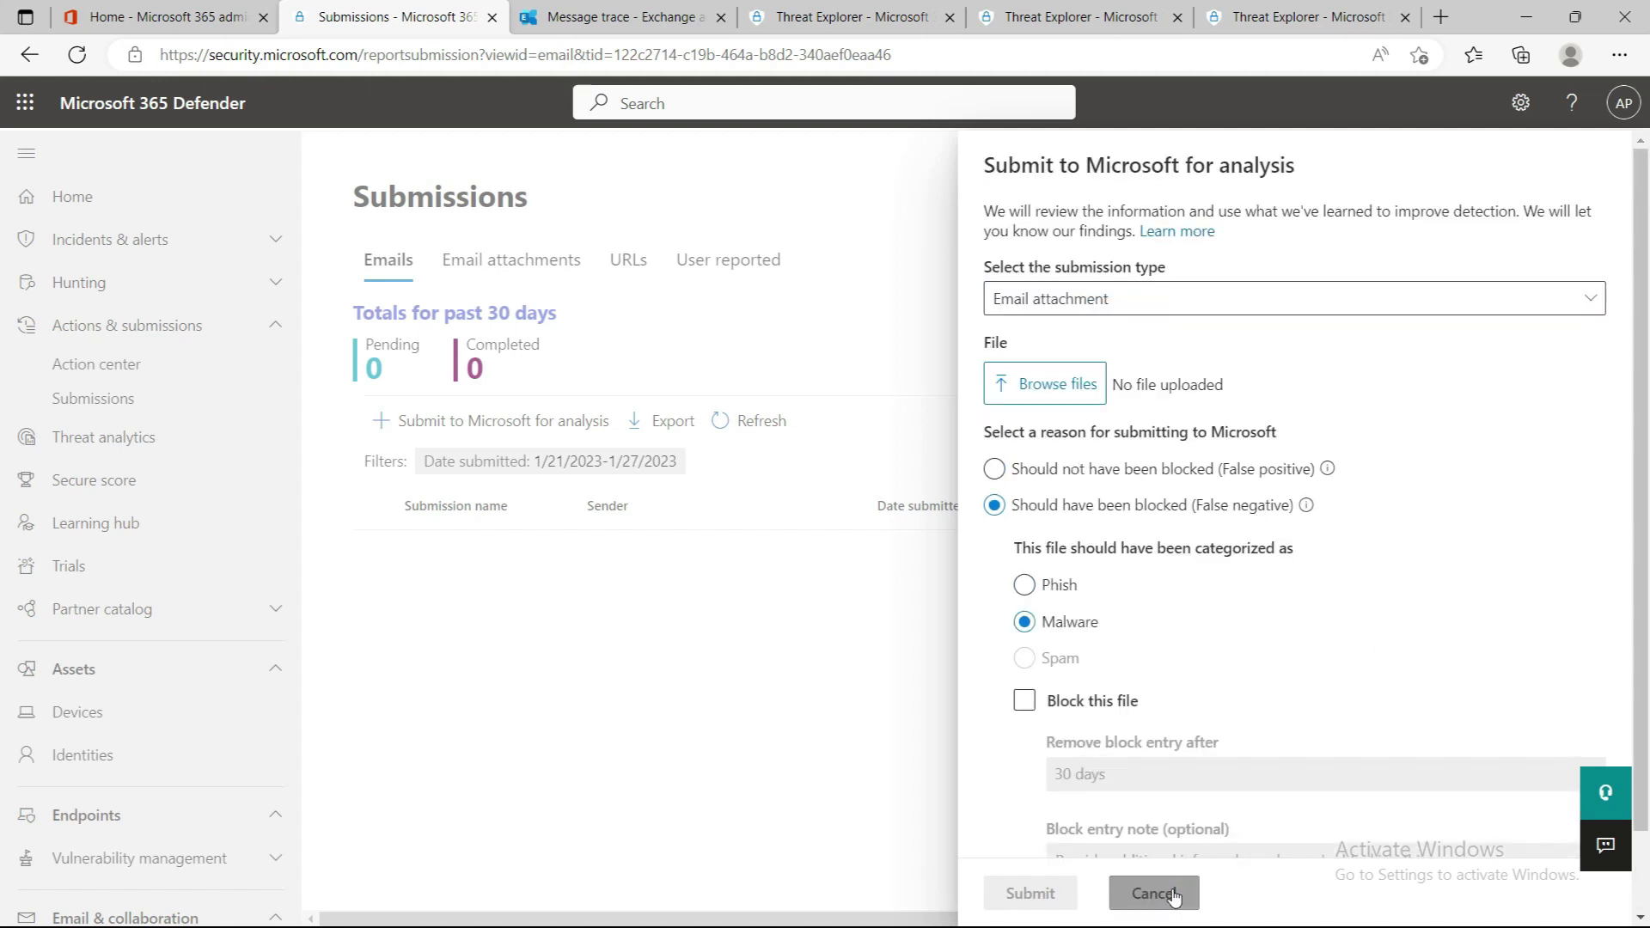
click(569, 539)
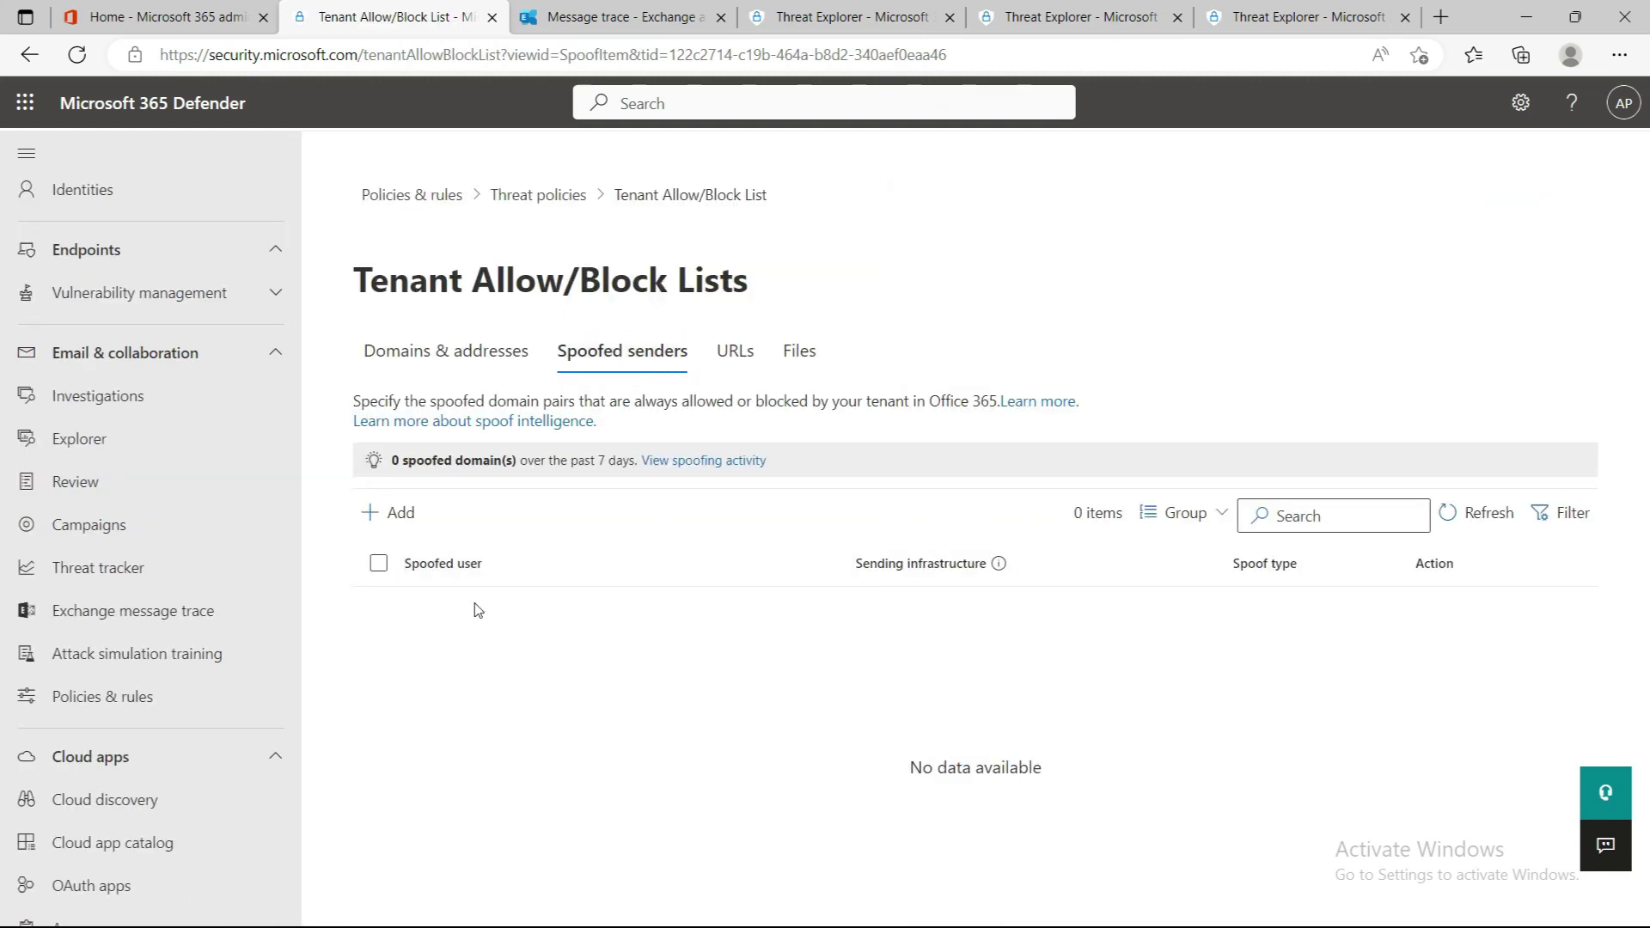
Add a new spoofed sender entry from the Spoofed senders tab
click(397, 516)
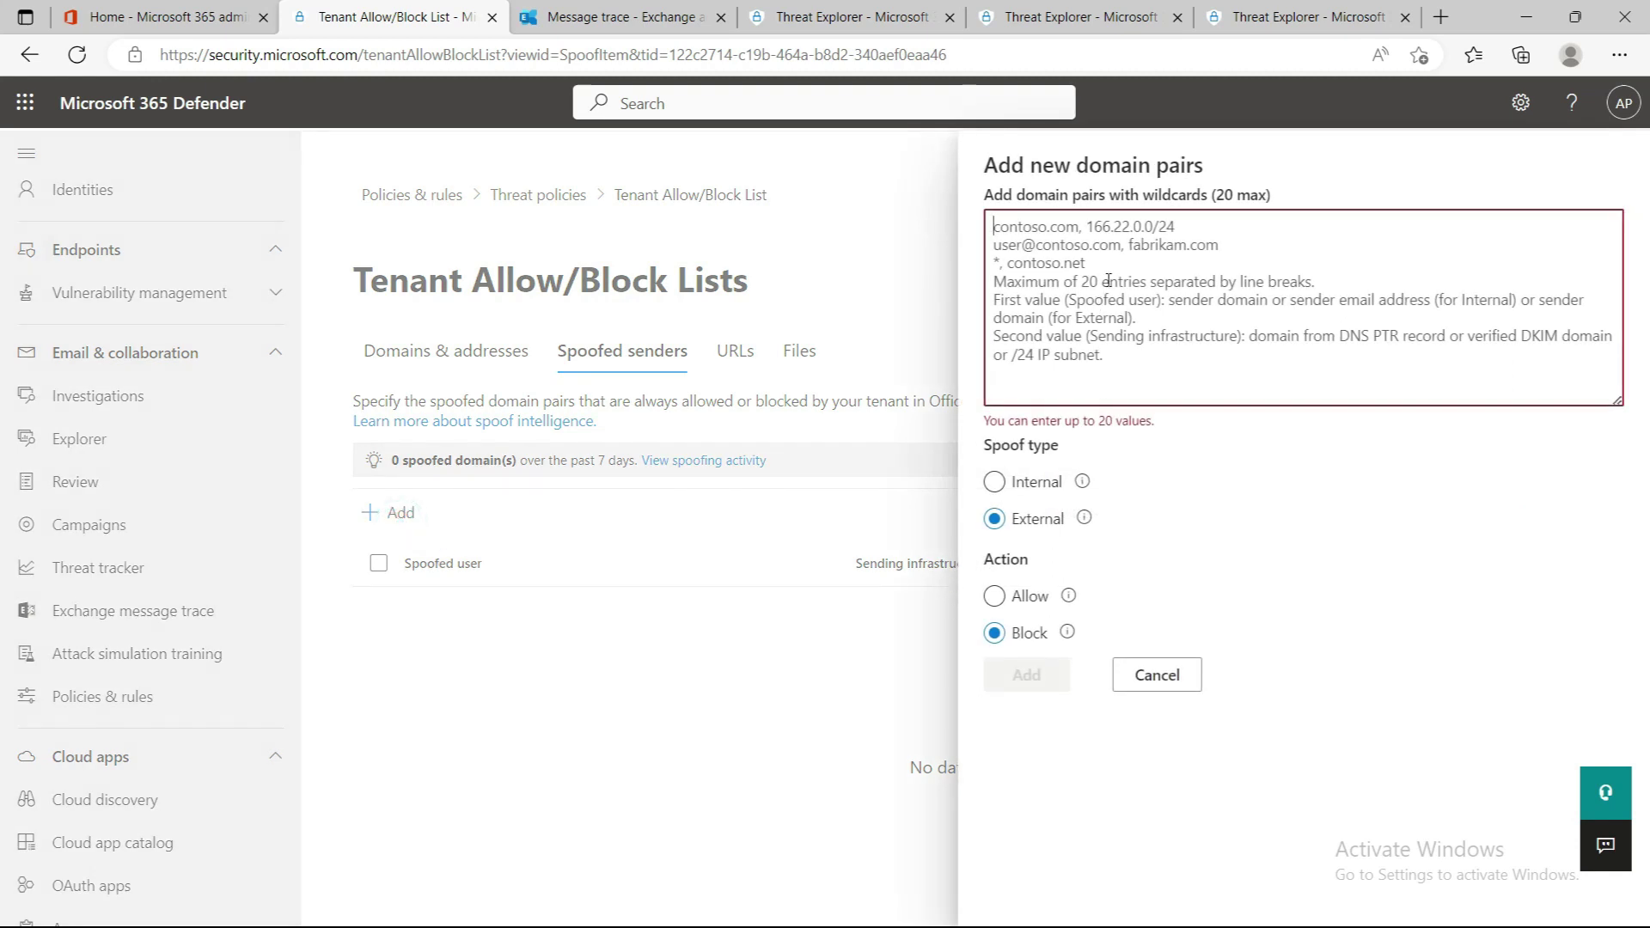